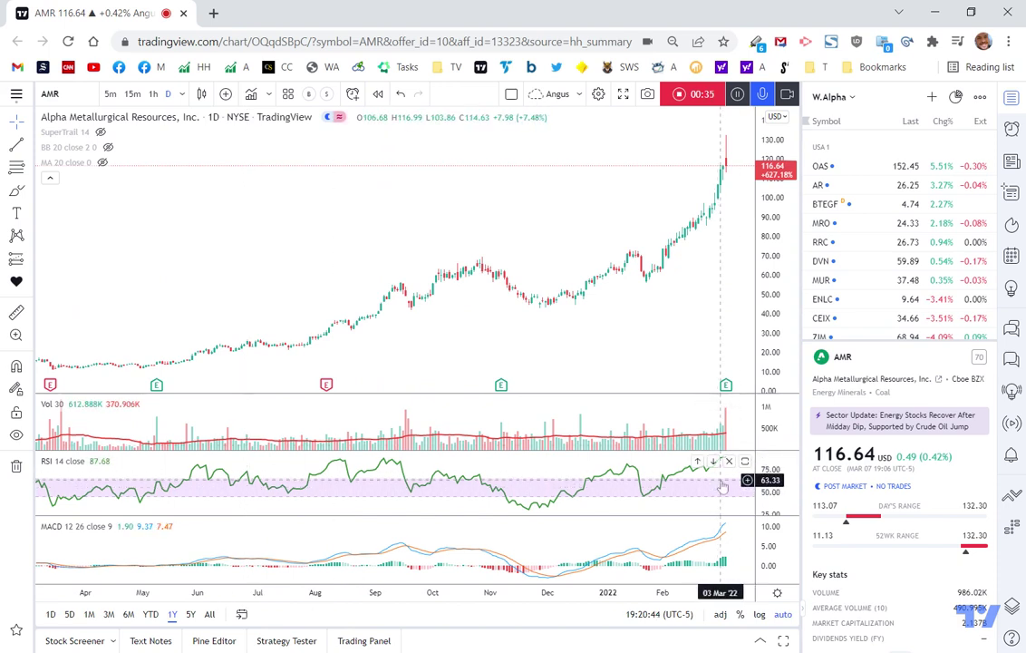
Review the RSI style settings without changes, then pan and zoom the AMR chart out
double_click(640, 487)
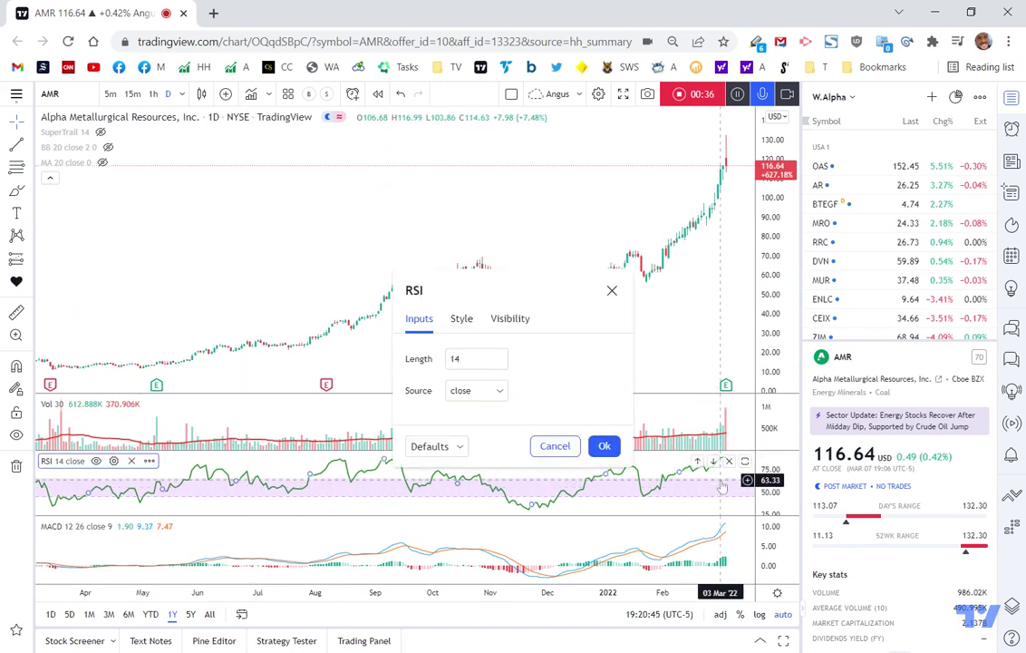
left_click(464, 323)
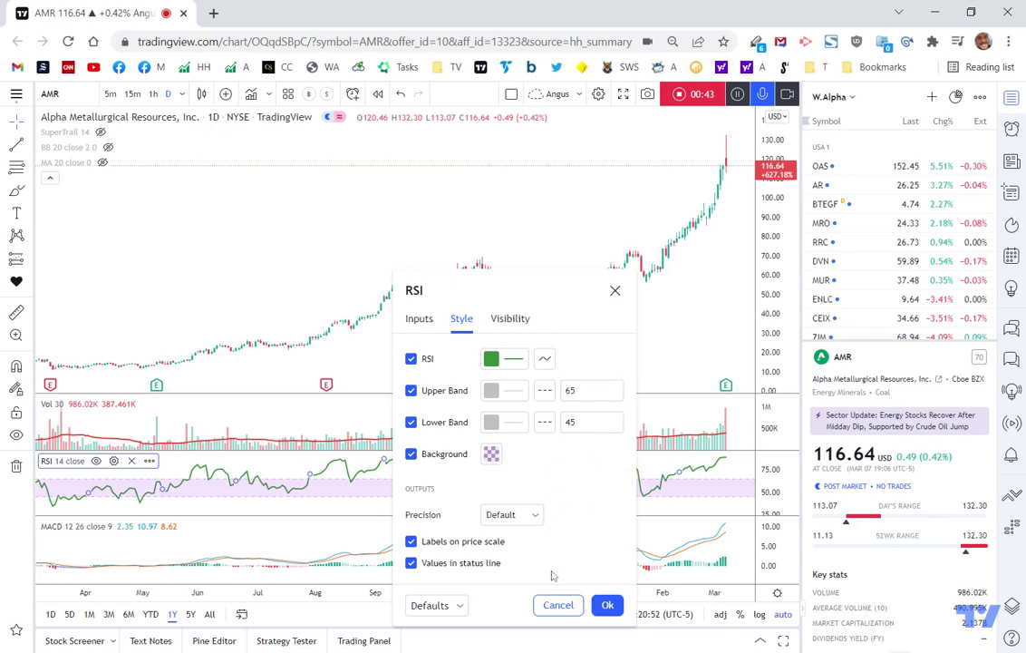
left_click(557, 604)
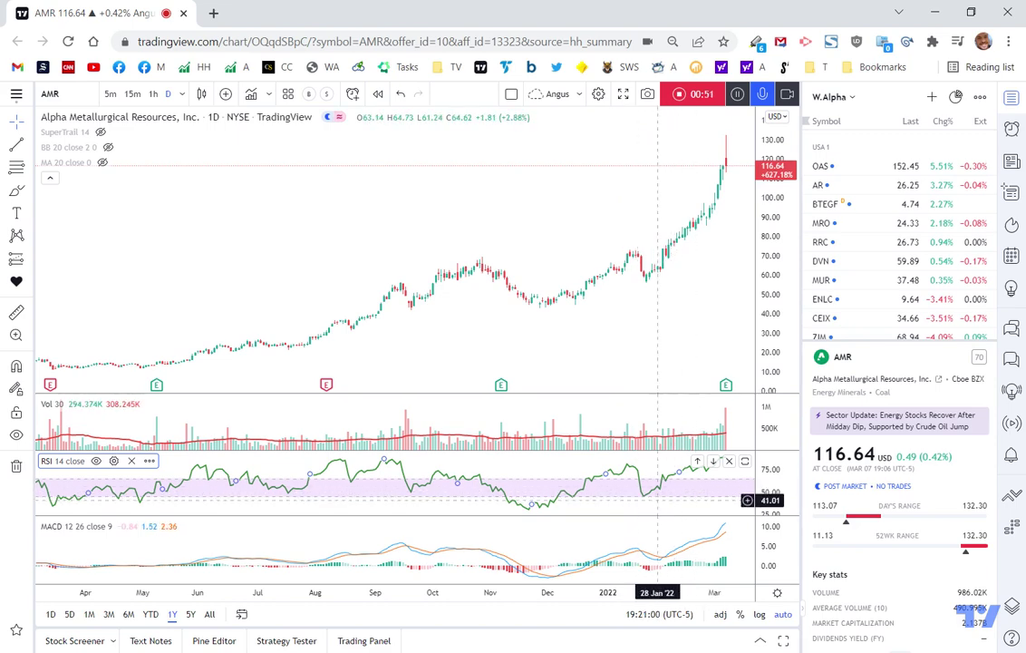
left_click_drag(683, 328, 667, 327)
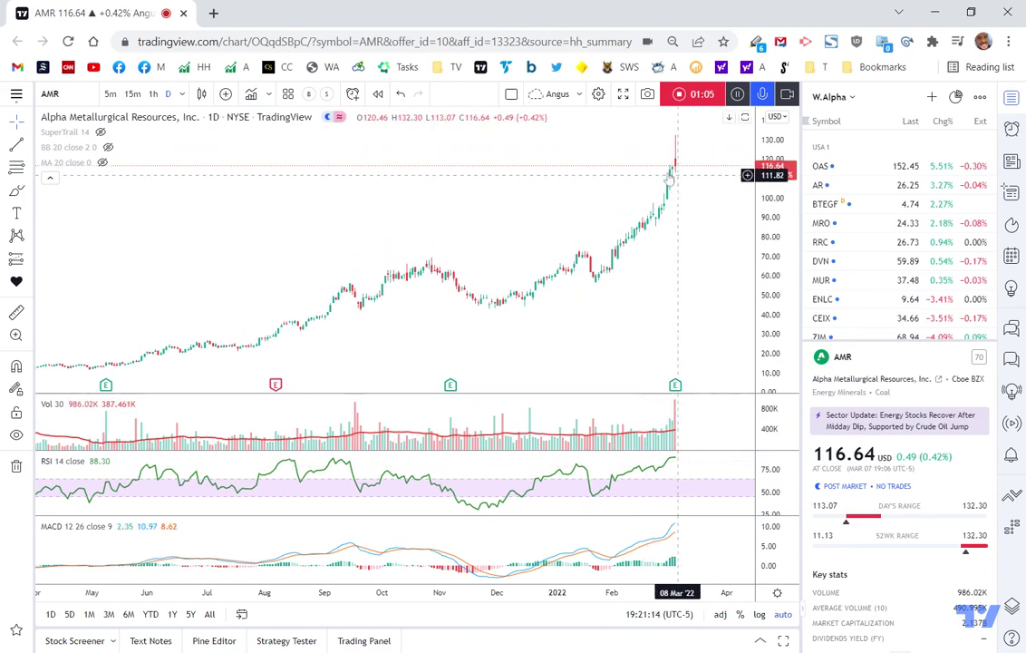
scroll(670, 306, "down", 3)
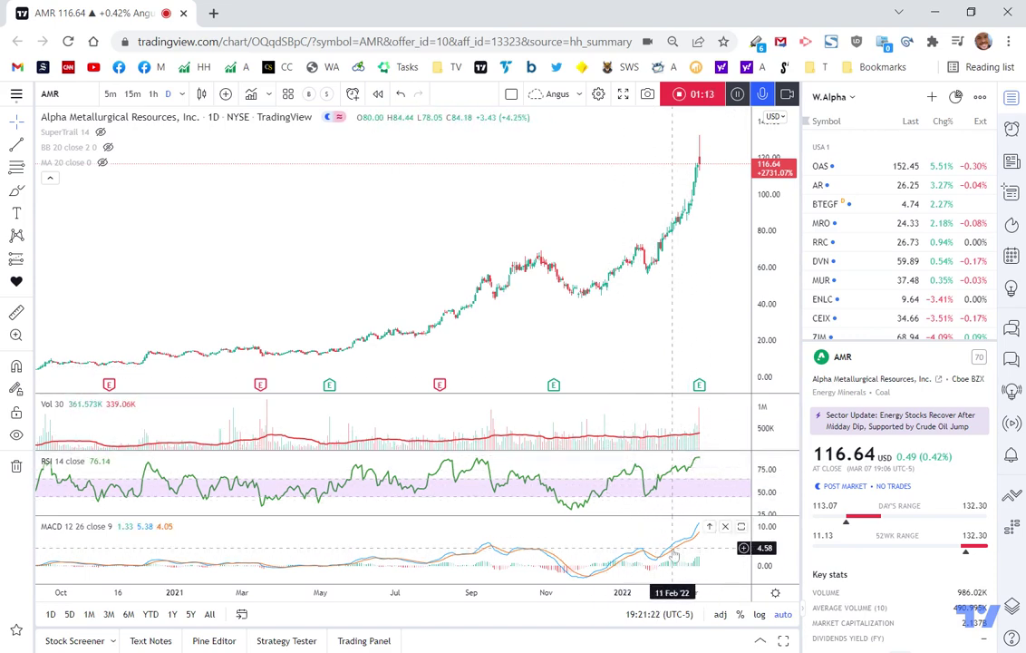
Make the MACD line green and the signal line red, both at thickness 2
double_click(680, 541)
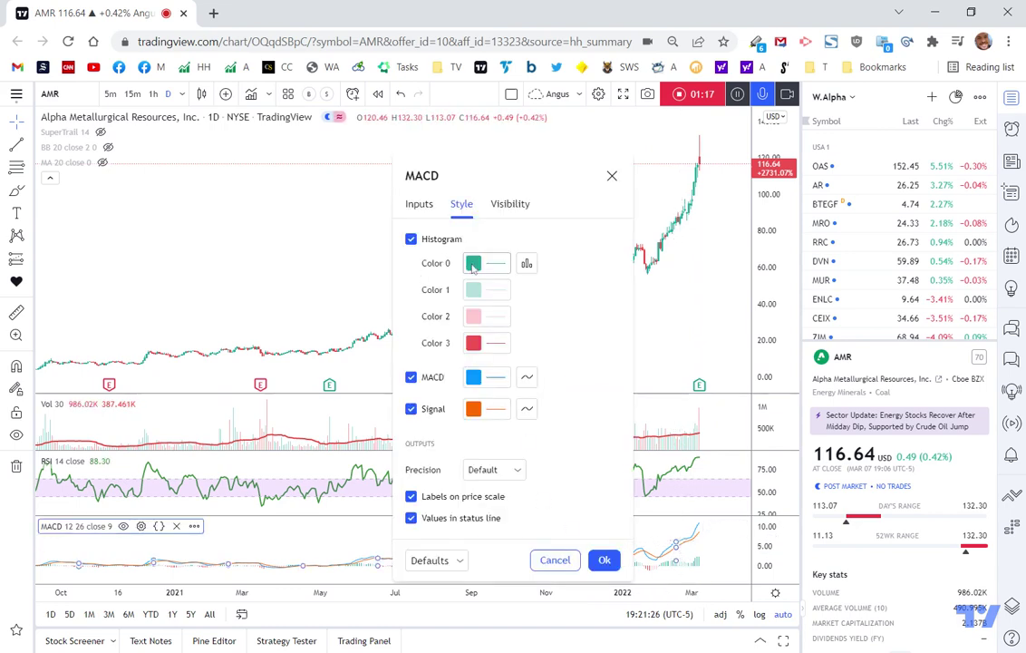
left_click(474, 377)
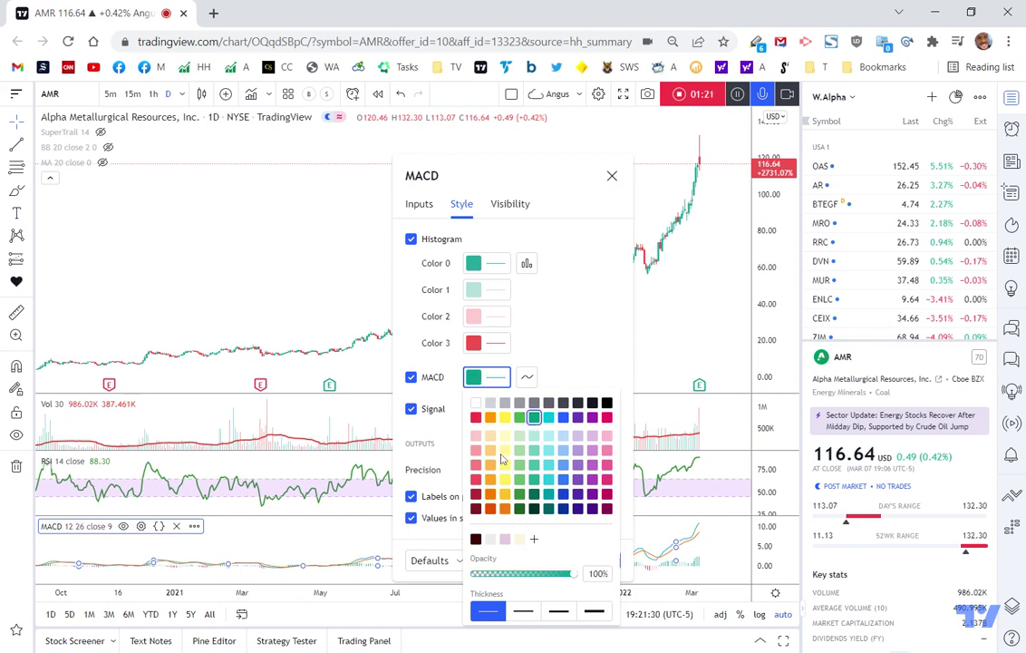
left_click(523, 611)
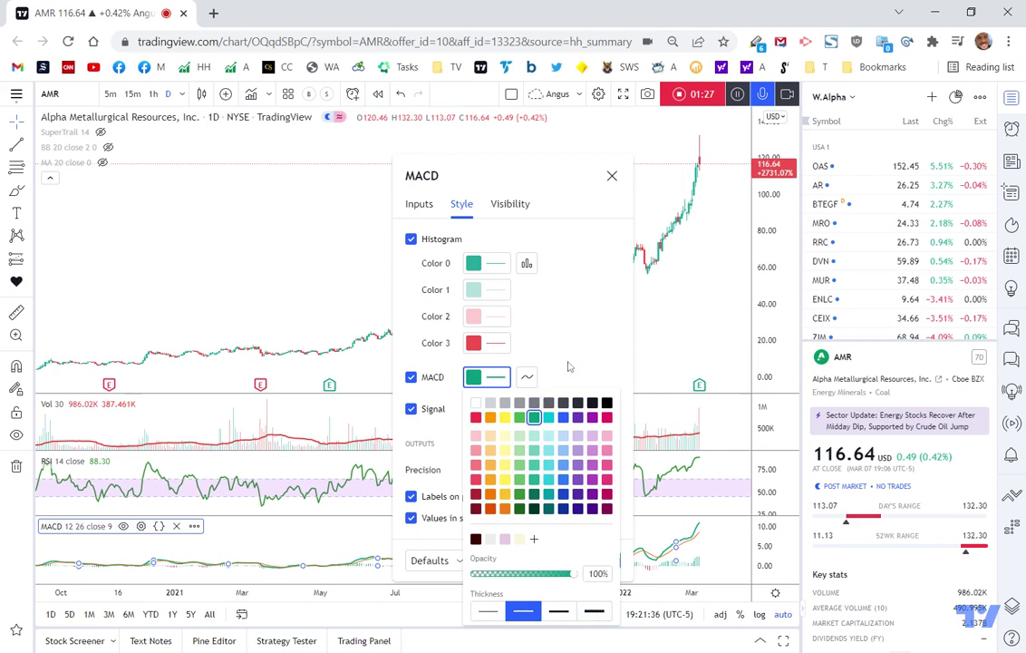
left_click(581, 332)
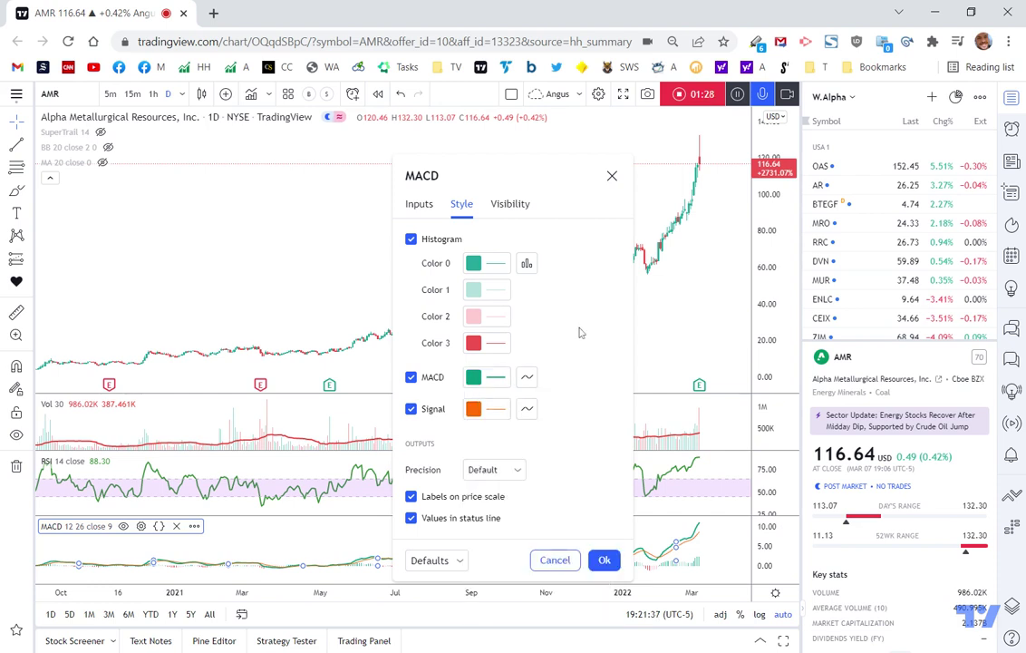
left_click(475, 411)
left_click(476, 445)
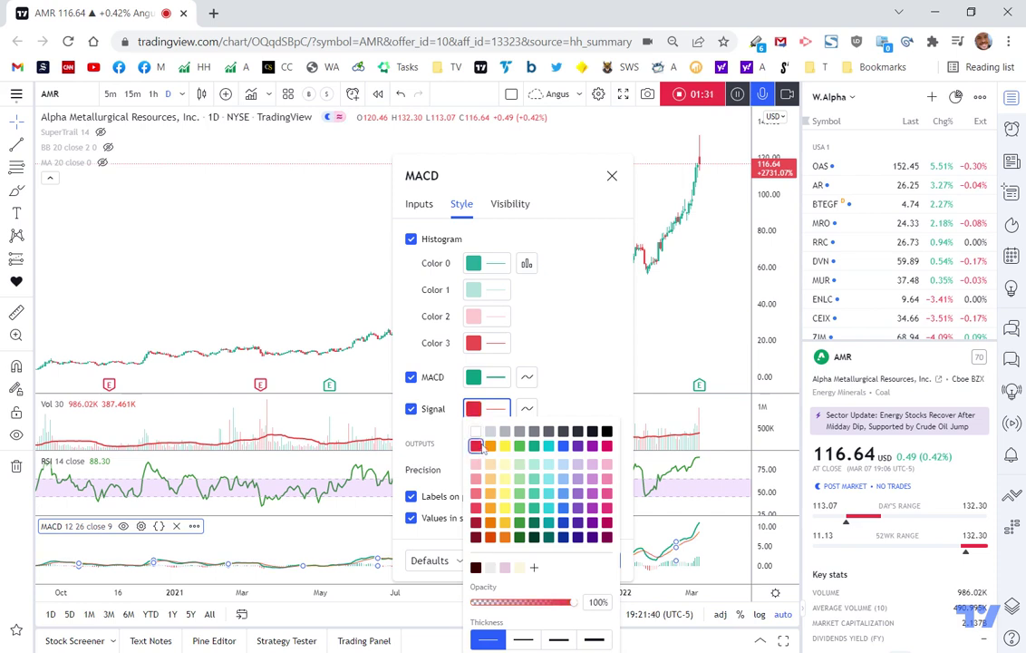
left_click(523, 640)
left_click(585, 353)
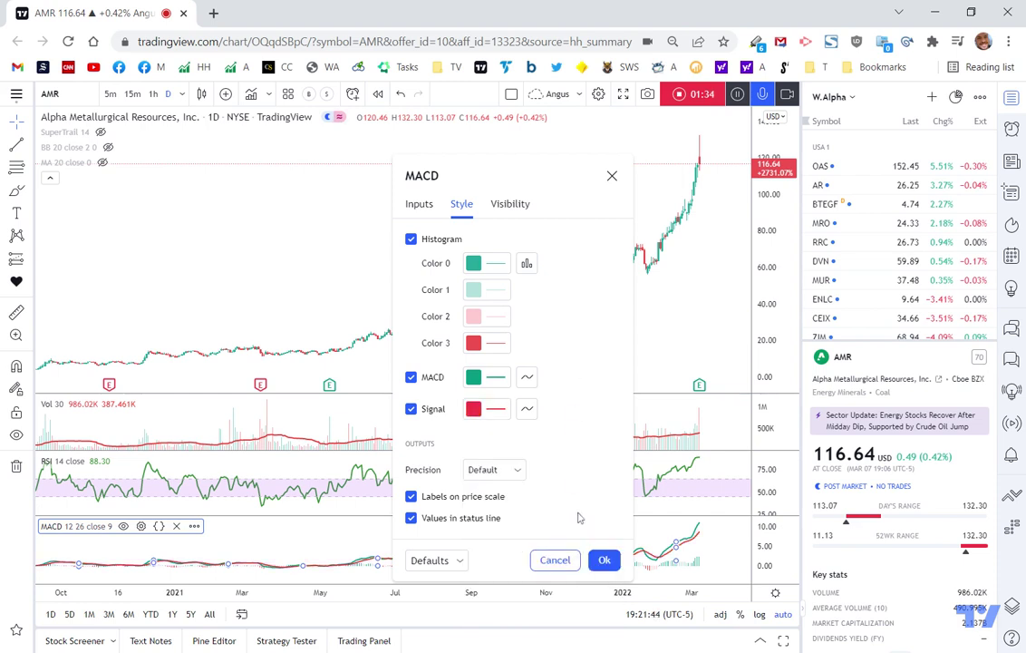
left_click(604, 561)
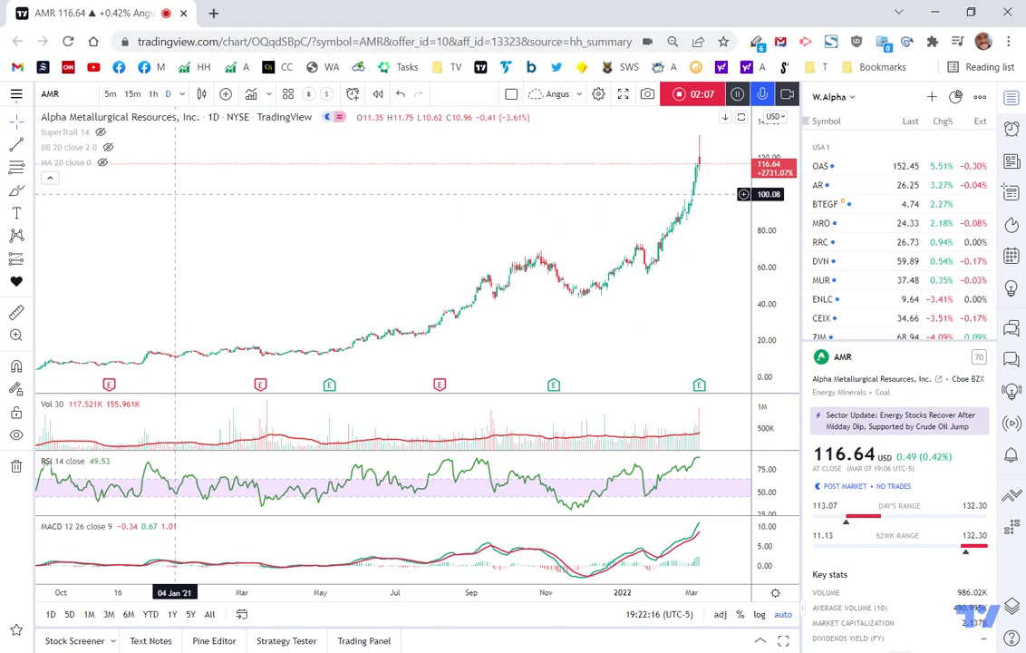
Open the stock screener below the chart and enlarge its panel
left_click(76, 641)
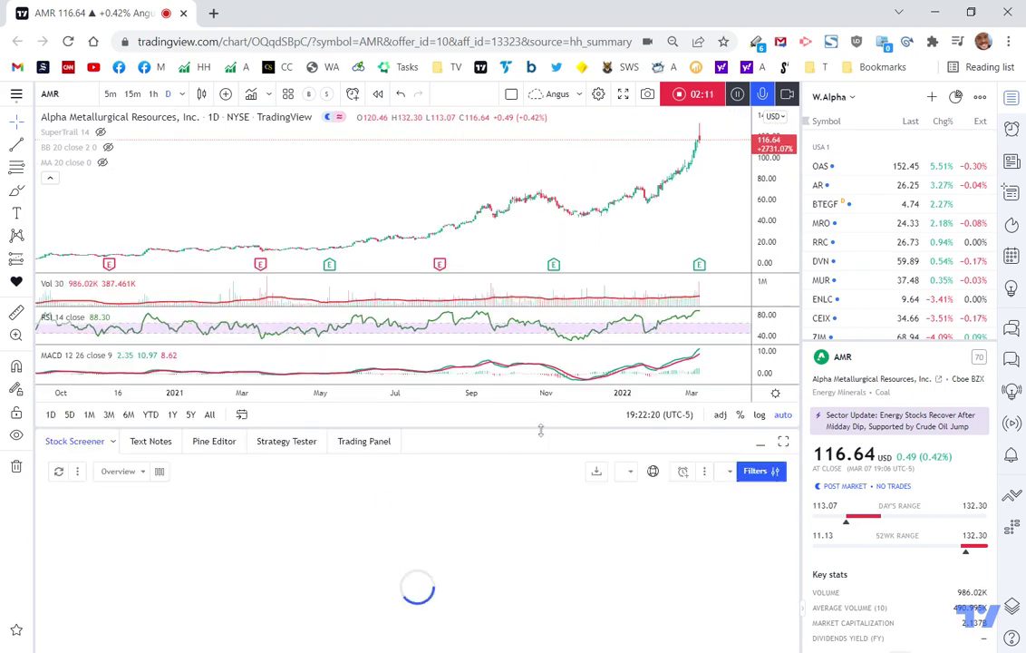
left_click_drag(532, 428, 581, 286)
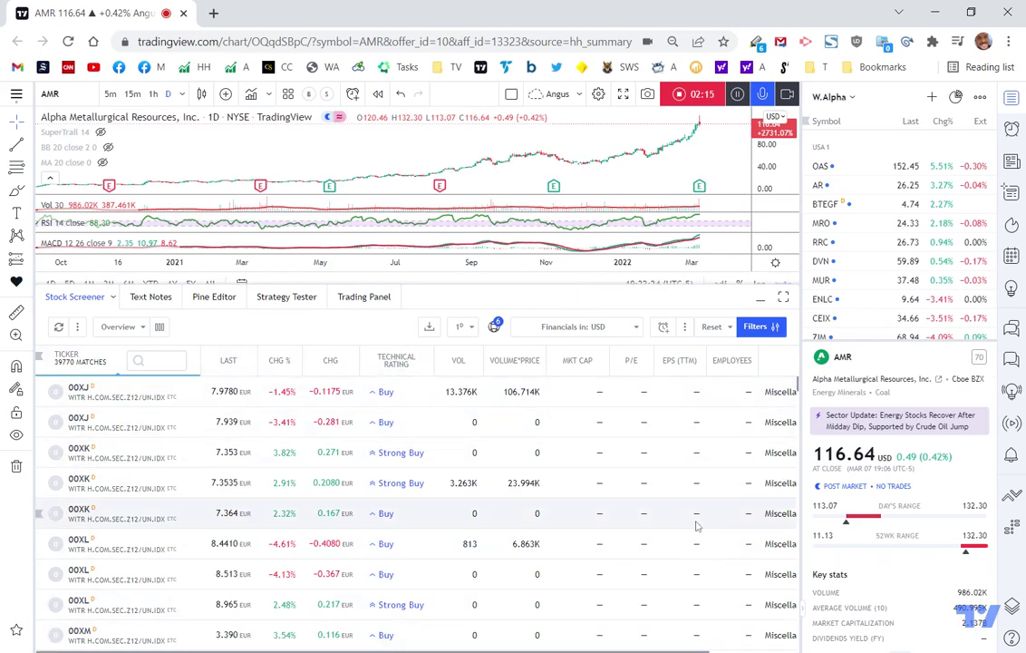
left_click(132, 326)
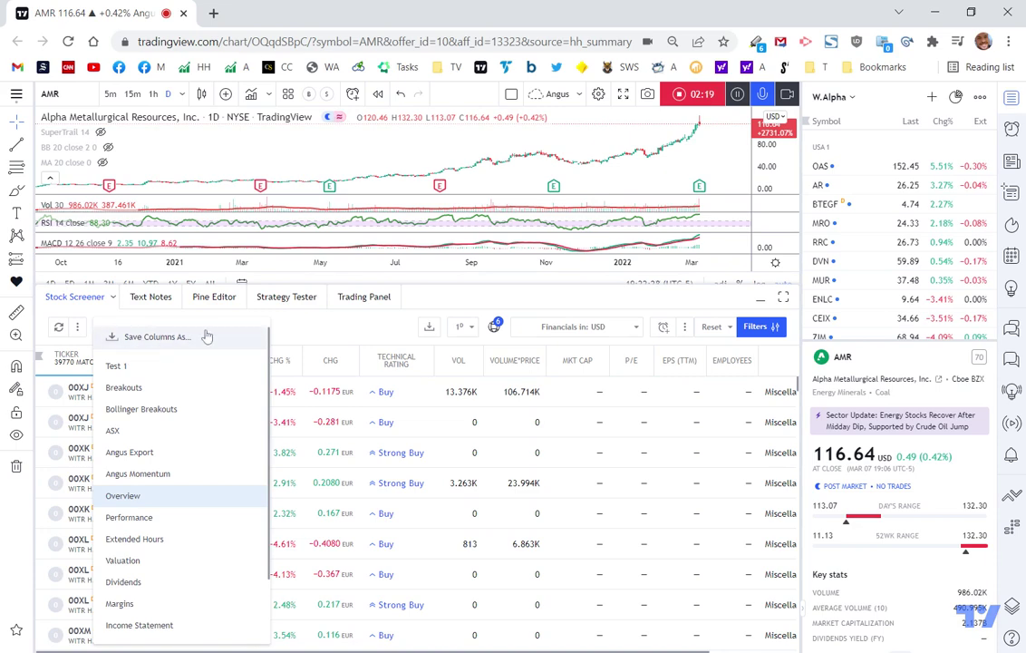
key("Escape")
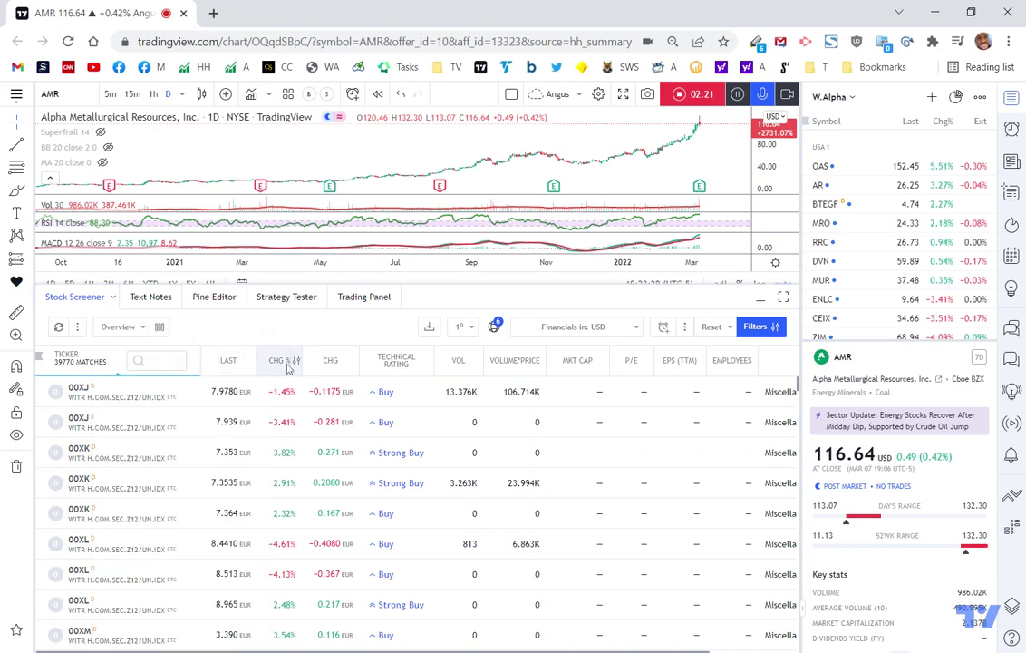
Remove the CHG %, CHG, Technical Rating and VOL columns, keeping LAST
left_click(277, 361)
left_click(313, 377)
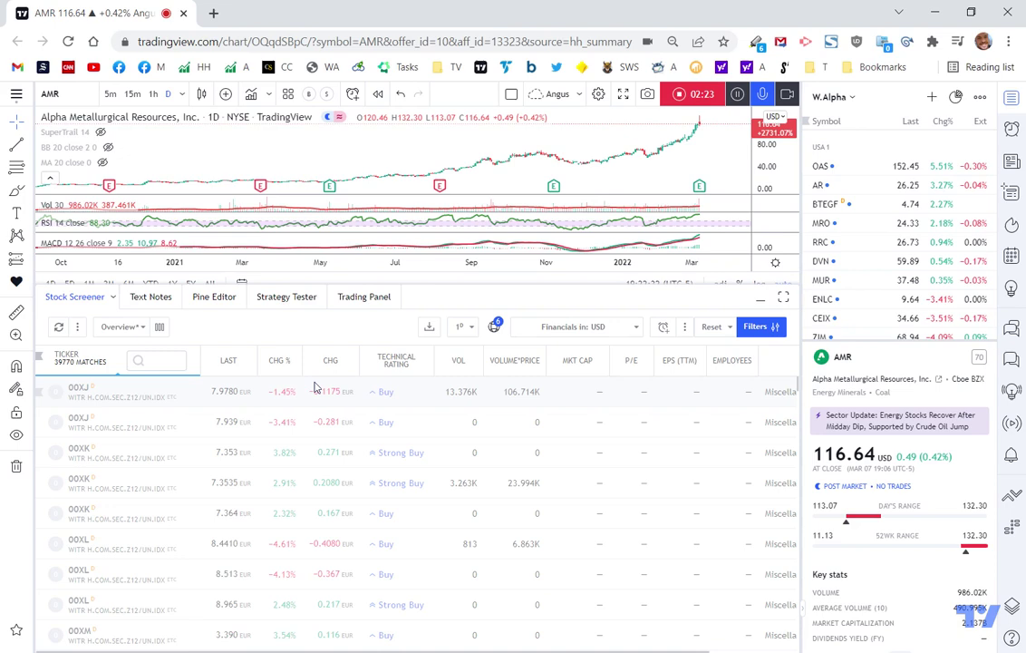
left_click(292, 367)
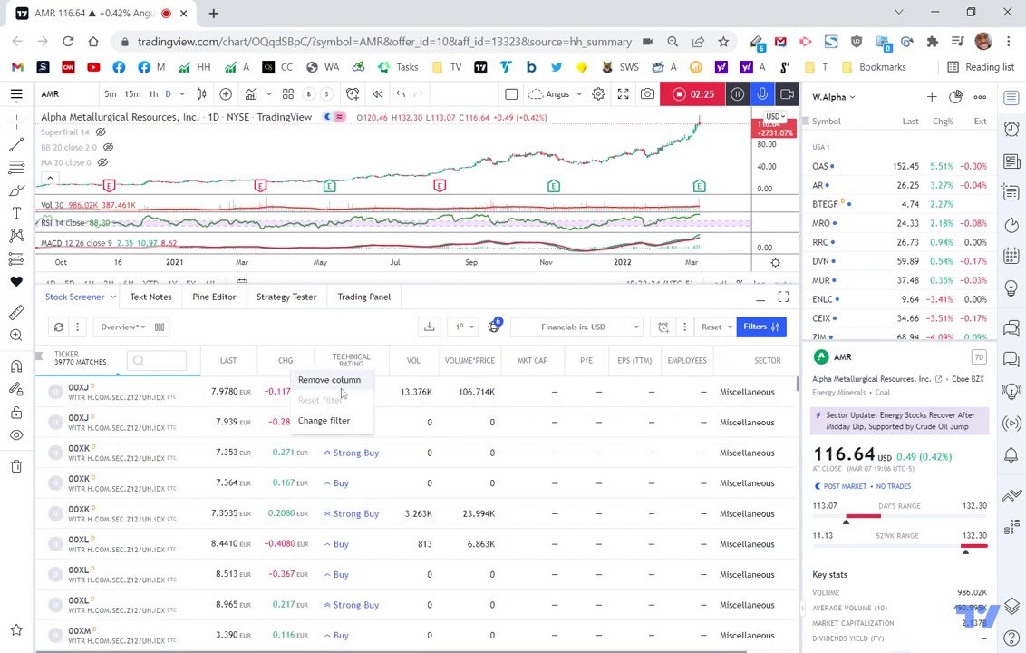
left_click(345, 385)
left_click(315, 362)
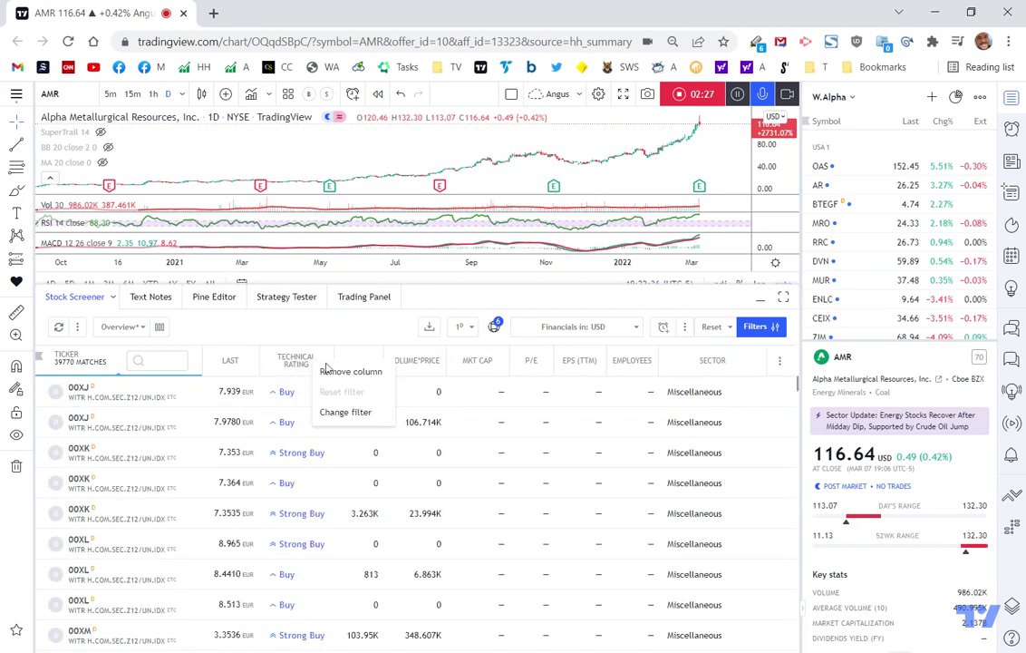
left_click(339, 378)
left_click(307, 359)
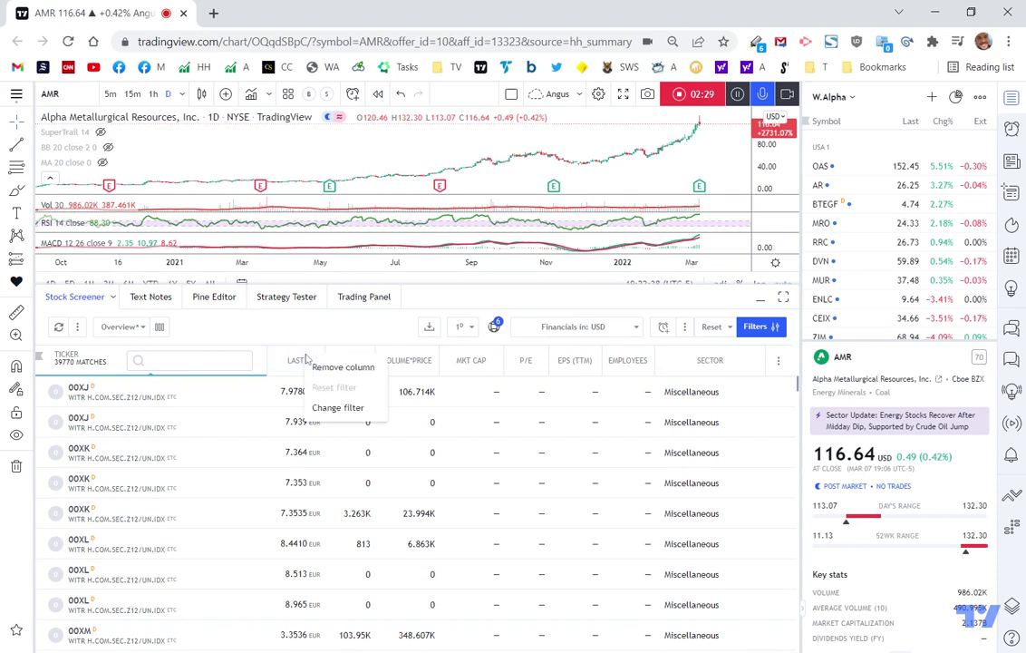
left_click(348, 360)
left_click(358, 362)
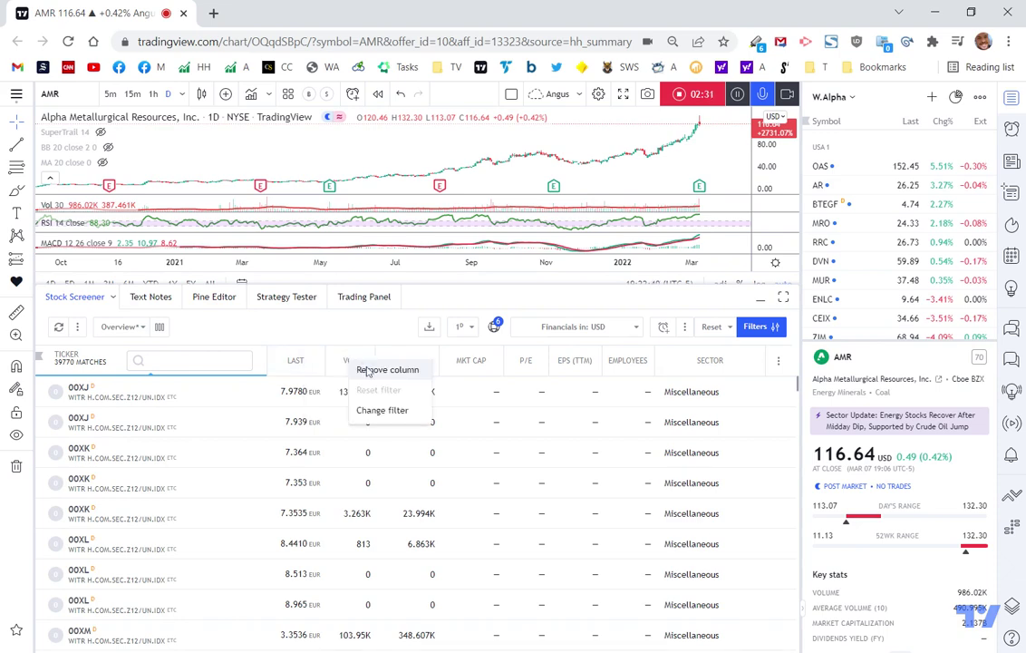
left_click(367, 370)
Remove the VOLUME*PRICE, MKT CAP, P/E, EPS (TTM), EMPLOYEES and SECTOR columns
left_click(385, 361)
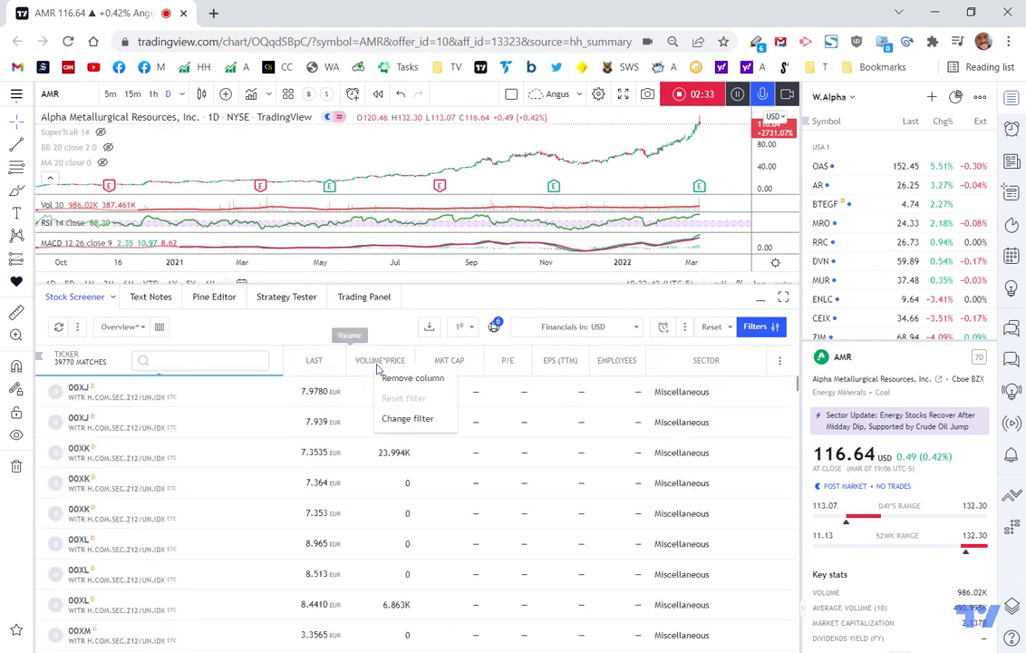
left_click(393, 380)
left_click(424, 361)
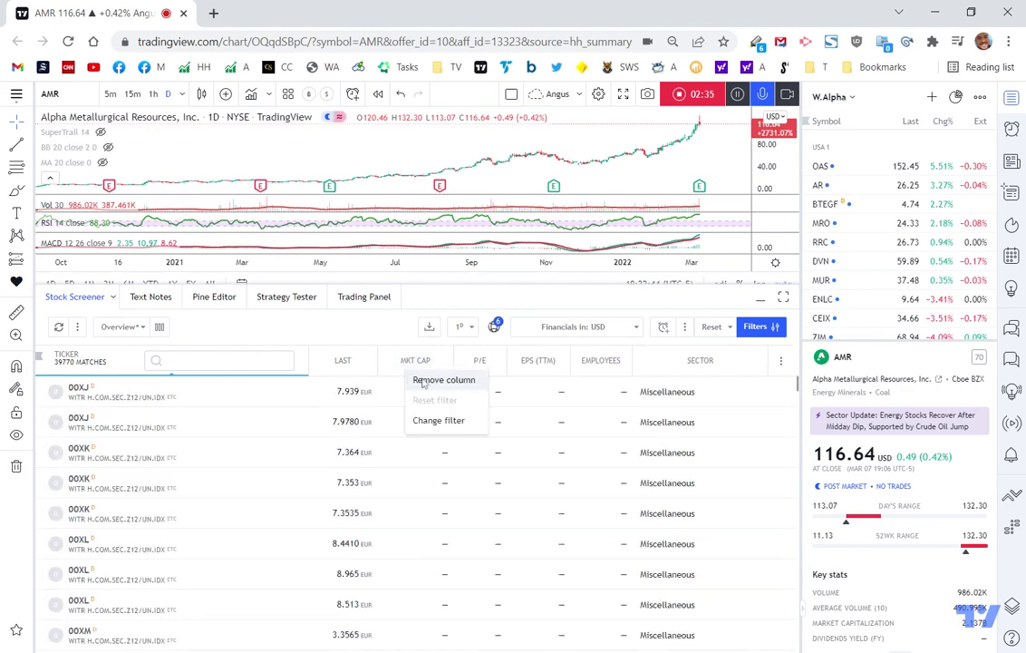
left_click(429, 384)
left_click(444, 360)
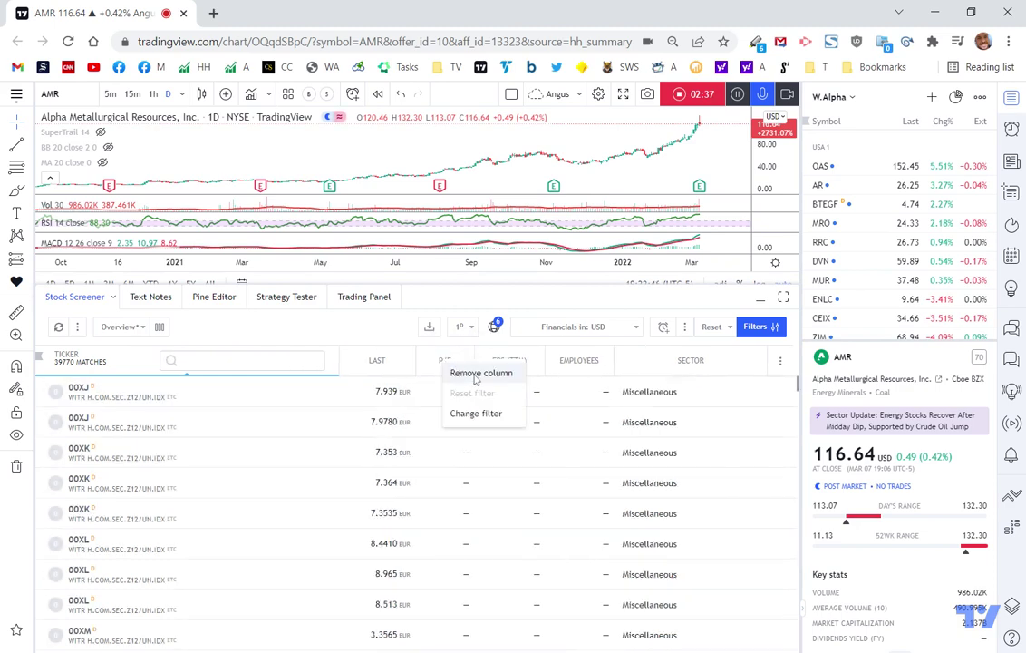
left_click(483, 373)
left_click(485, 361)
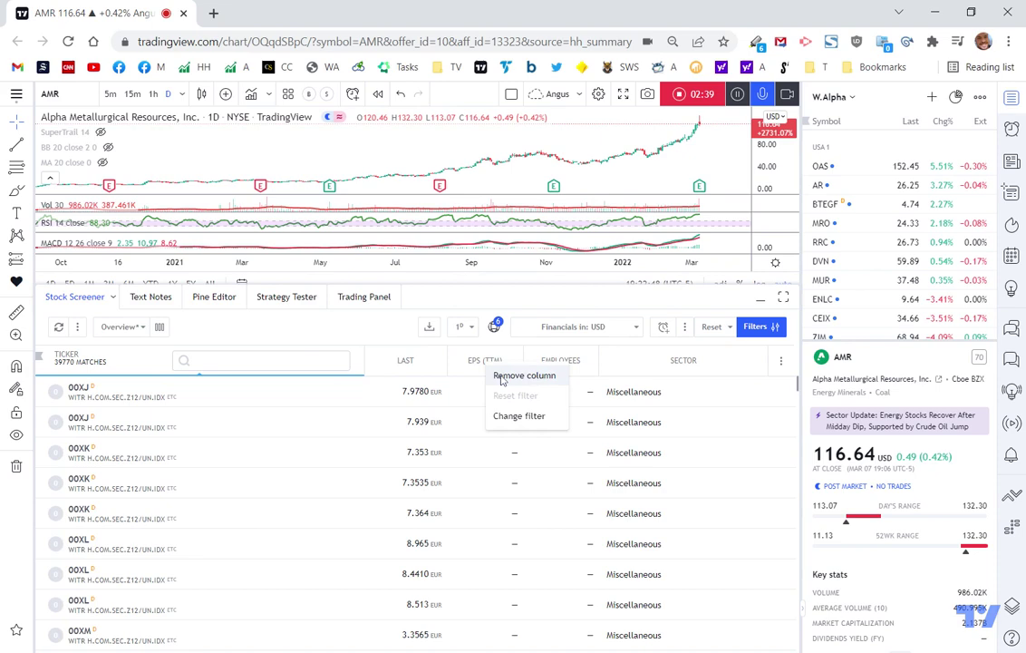
left_click(518, 367)
left_click(535, 361)
left_click(540, 380)
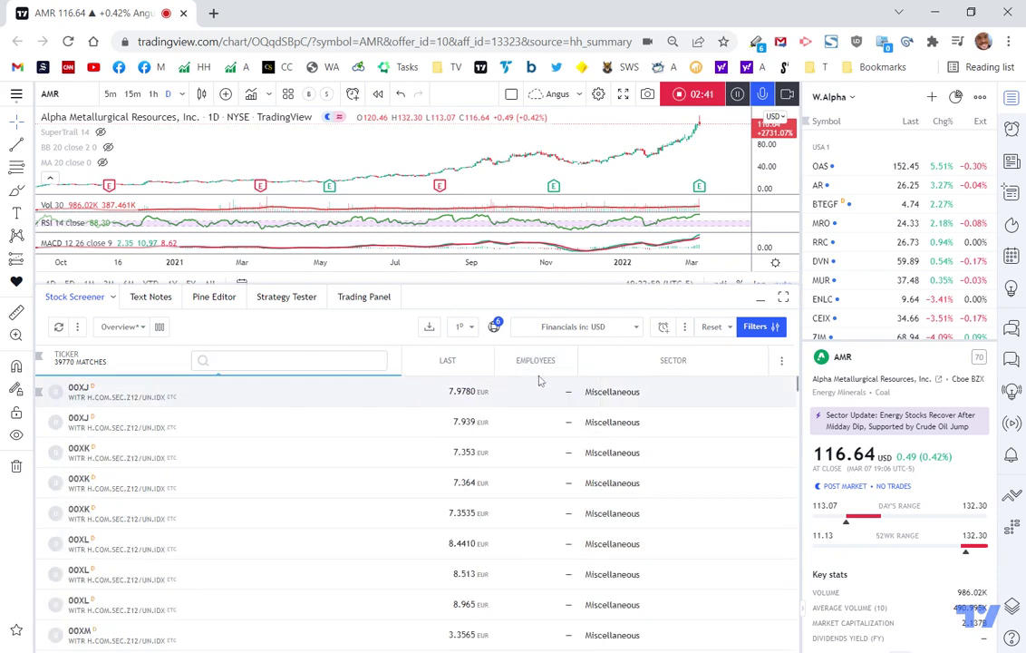
left_click(648, 359)
left_click(657, 381)
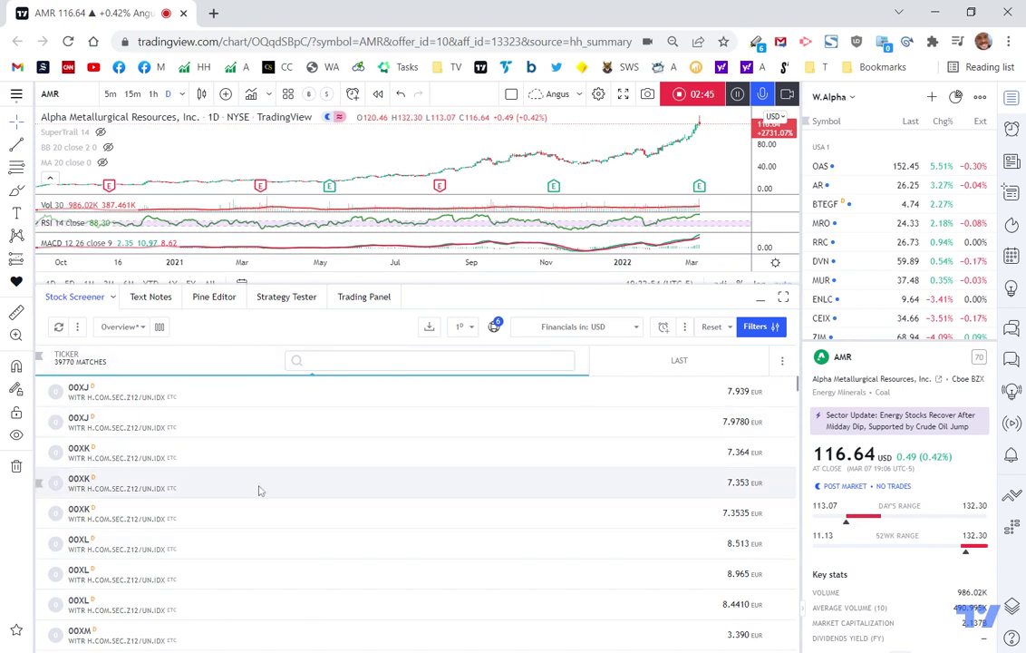
Save the current column set under the name Oil and Gas
left_click(142, 328)
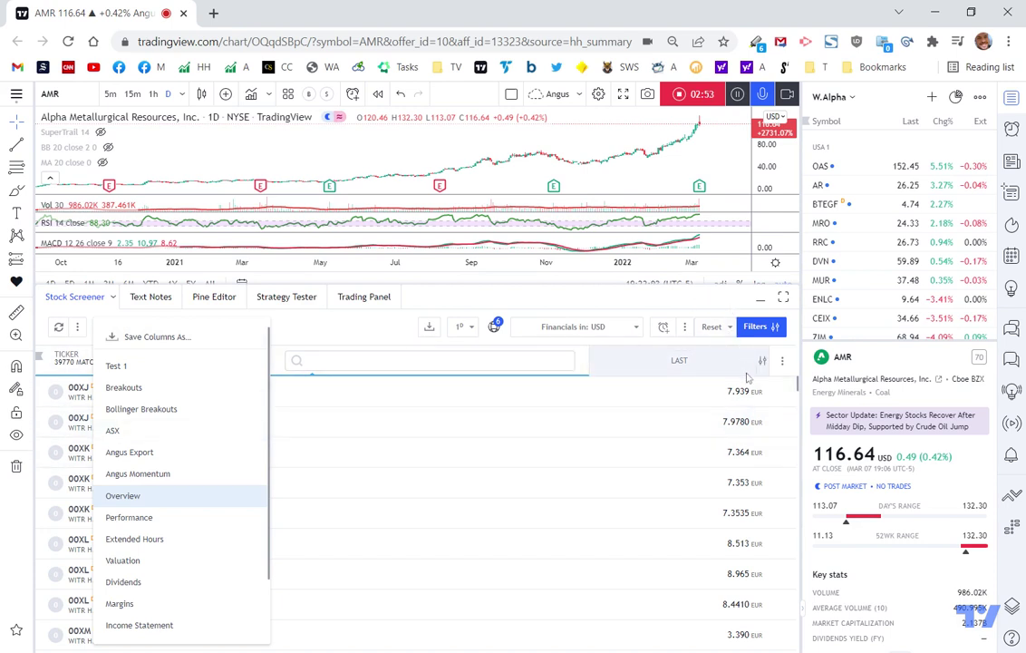
left_click(184, 337)
type("Oil and Gas")
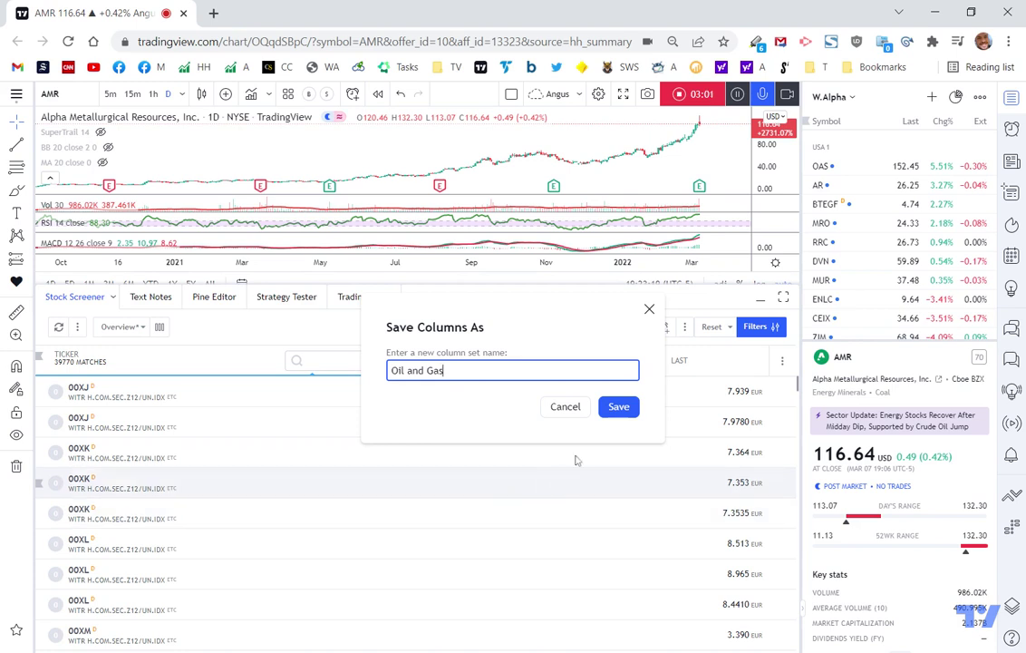
left_click(619, 407)
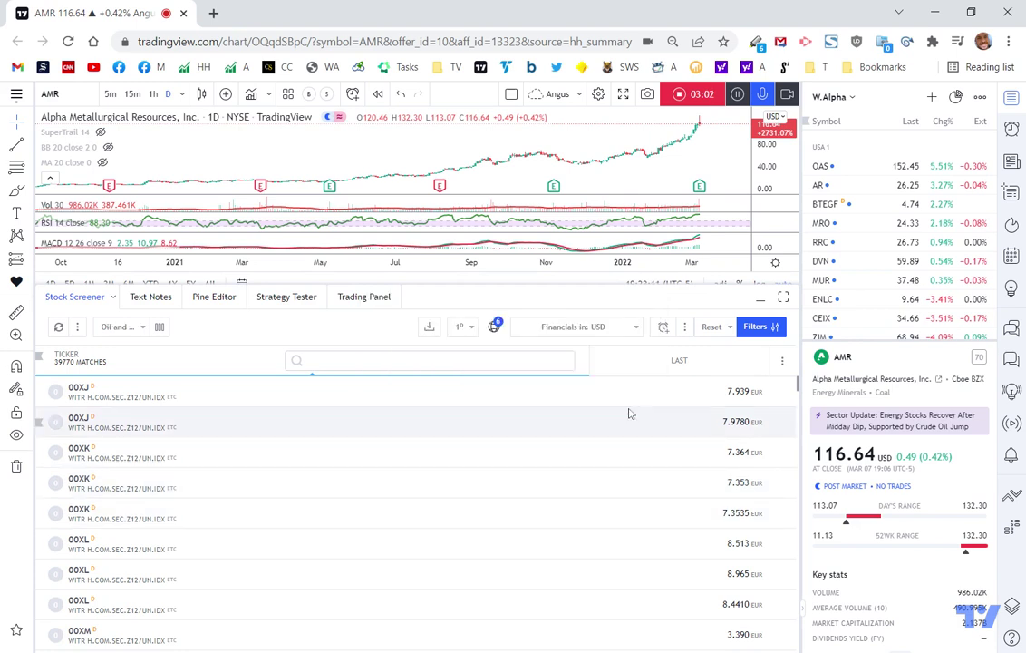
Save the screener screen as Oil and Gas
left_click(710, 327)
left_click(626, 337)
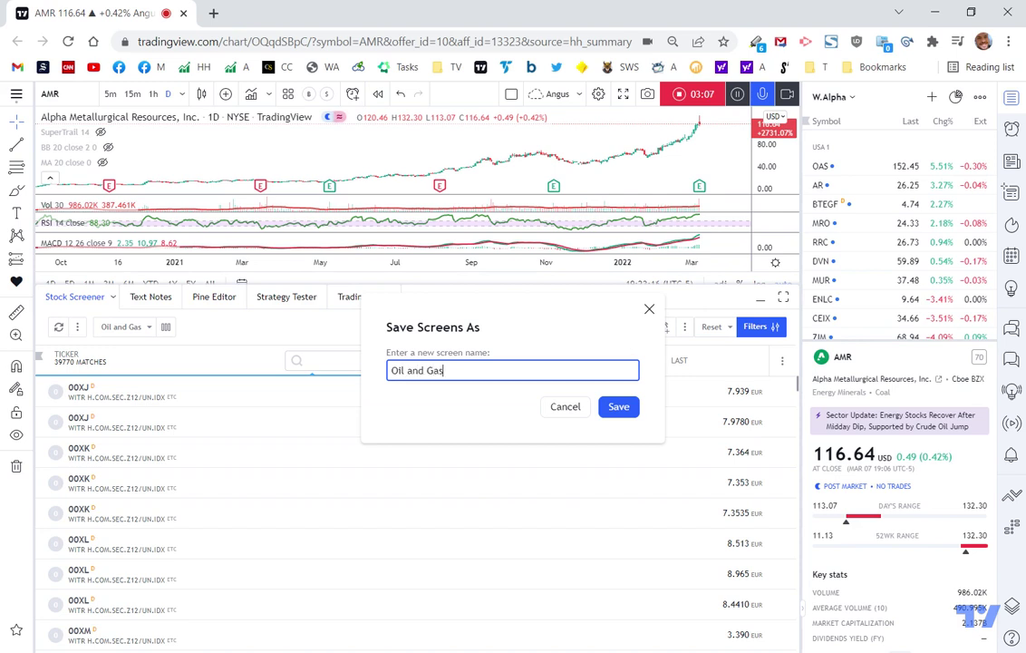
type("Oil and Gas")
left_click(618, 406)
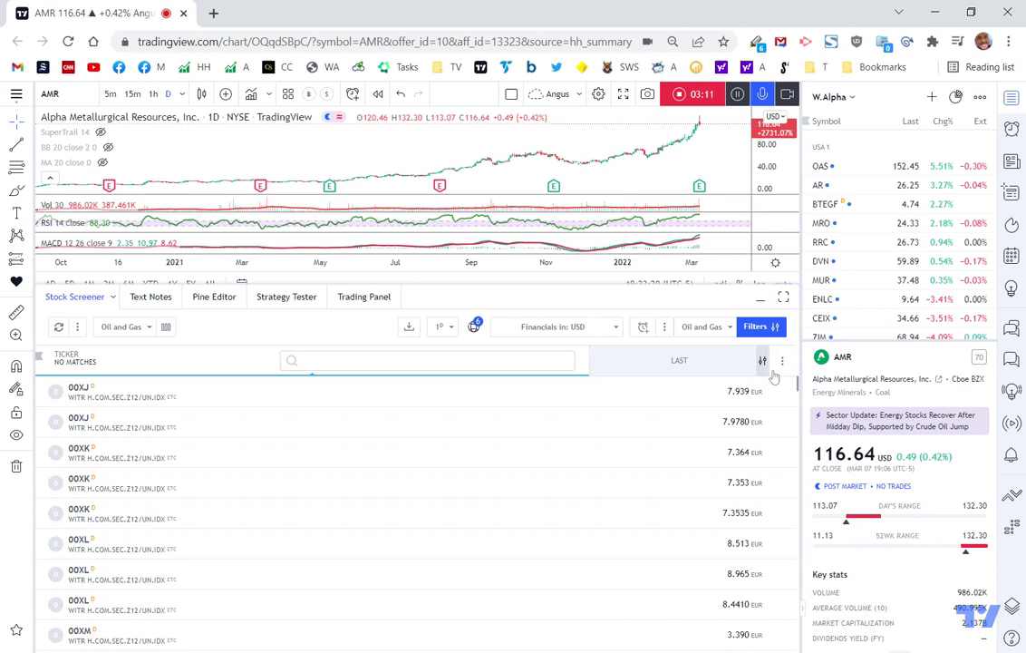
Search for and add the Average Volume (30 day) and Industry columns
left_click(783, 364)
type("volun")
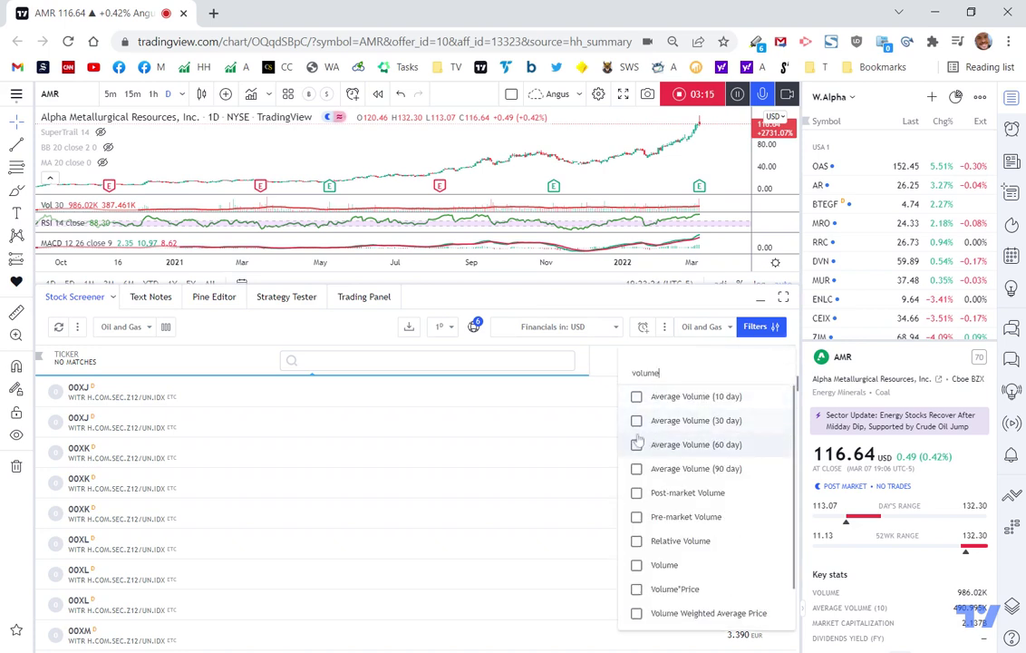
left_click(636, 421)
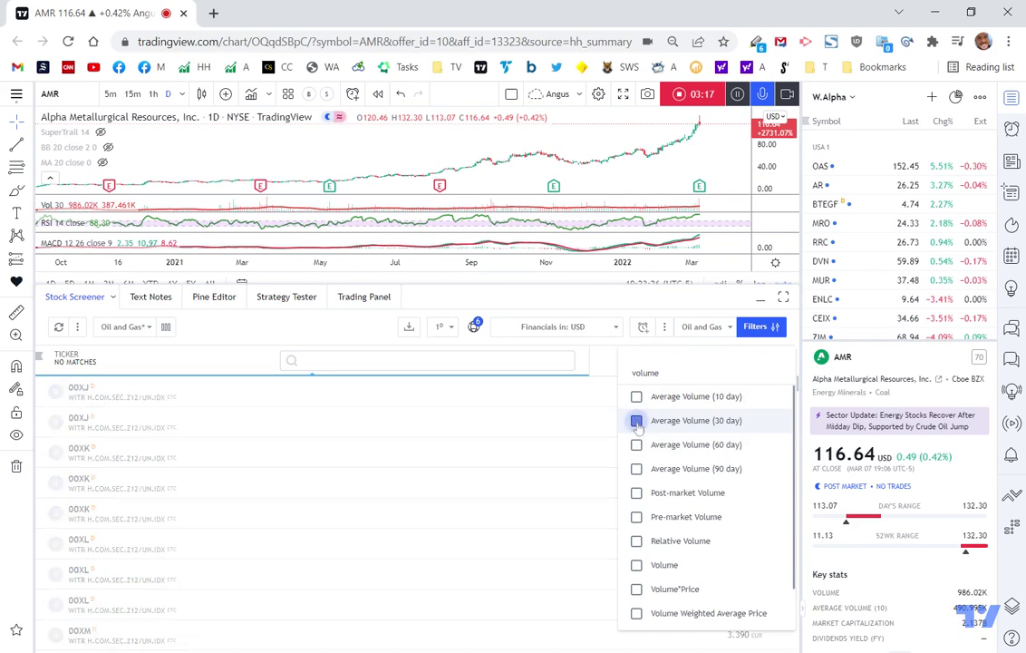
left_click(553, 311)
left_click(783, 360)
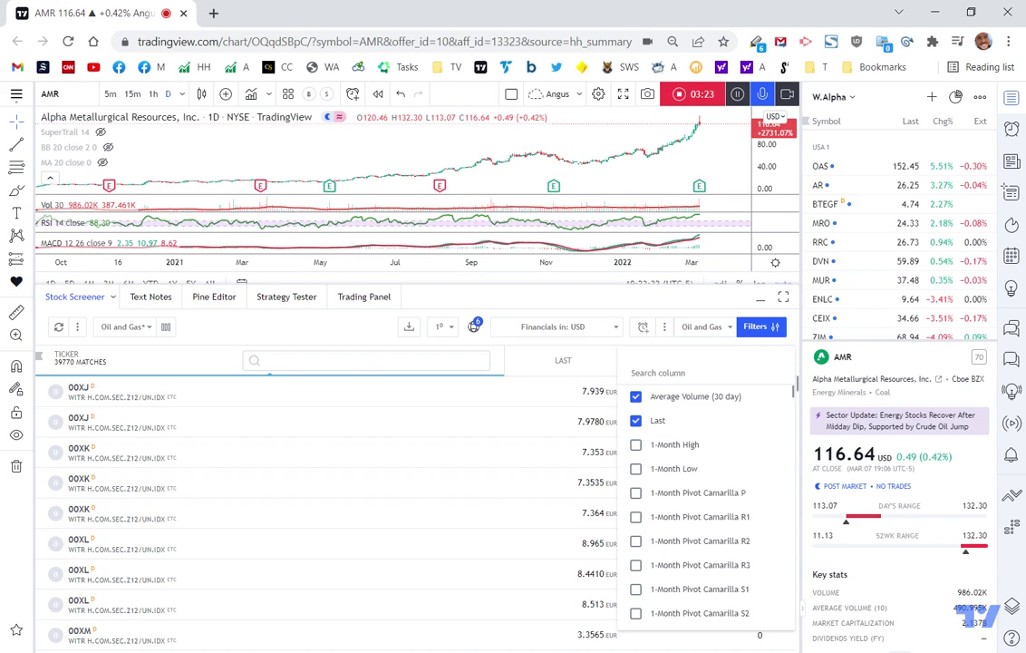
type("Industry")
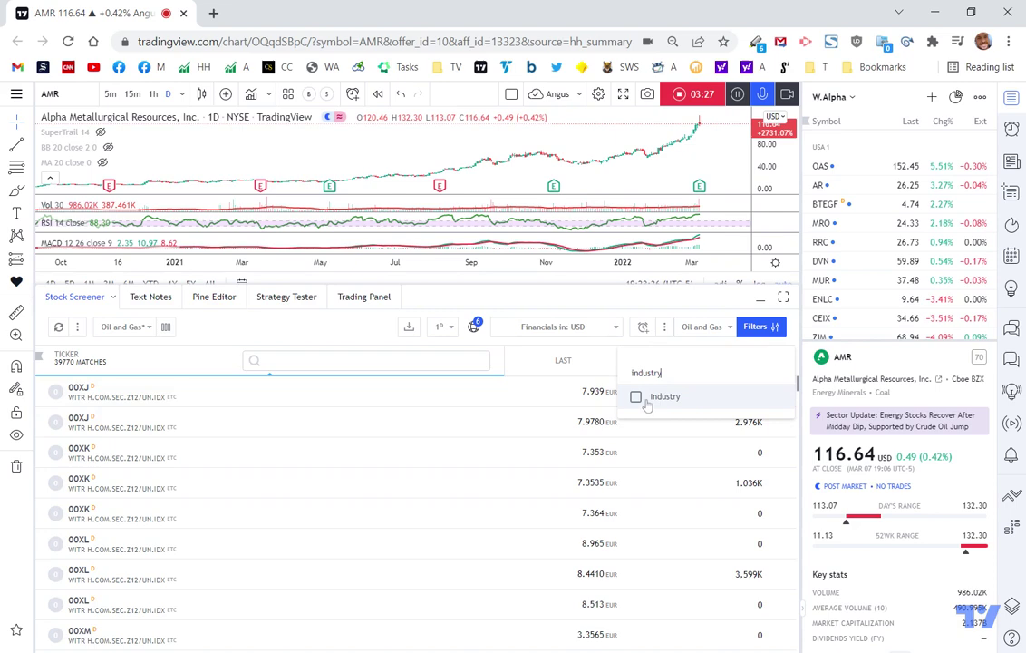
left_click(639, 398)
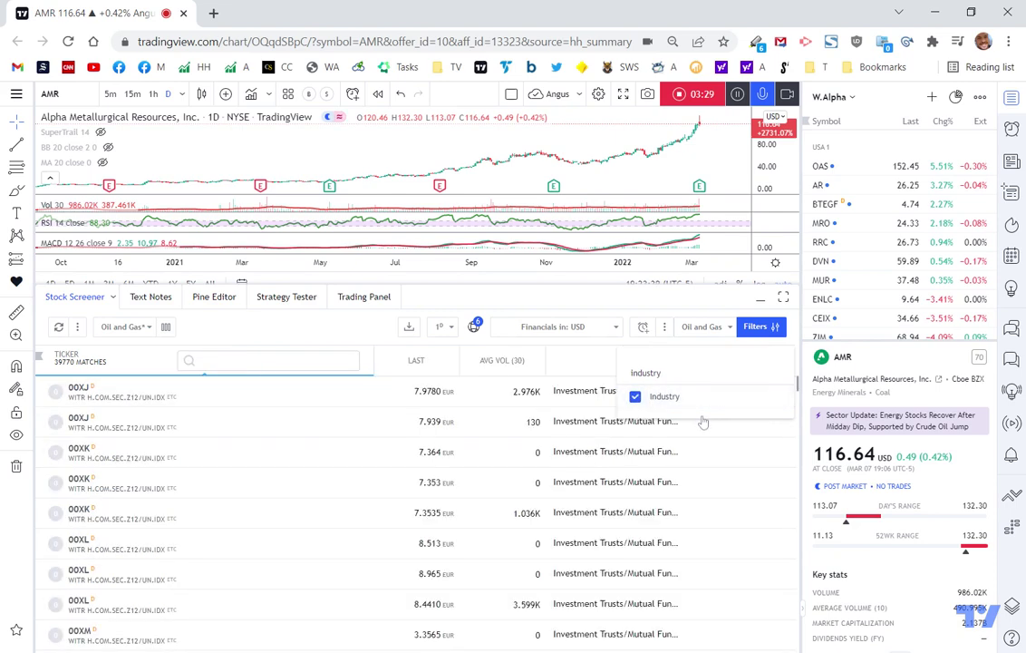
In the multi-select market picker, choose USA, Canada, Germany and Norway
left_click(449, 348)
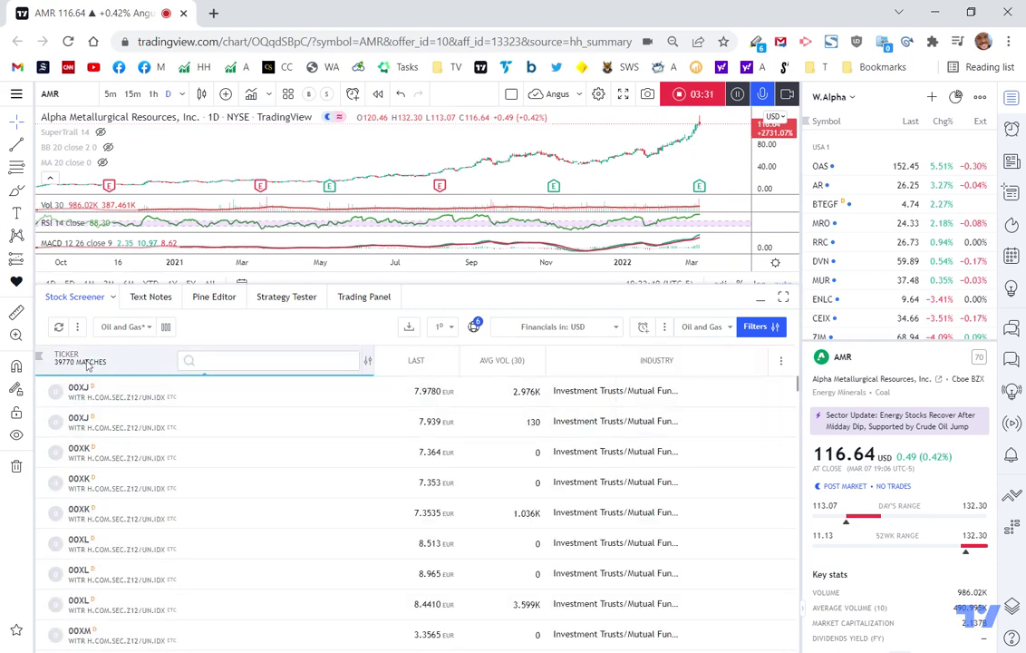
left_click(475, 328)
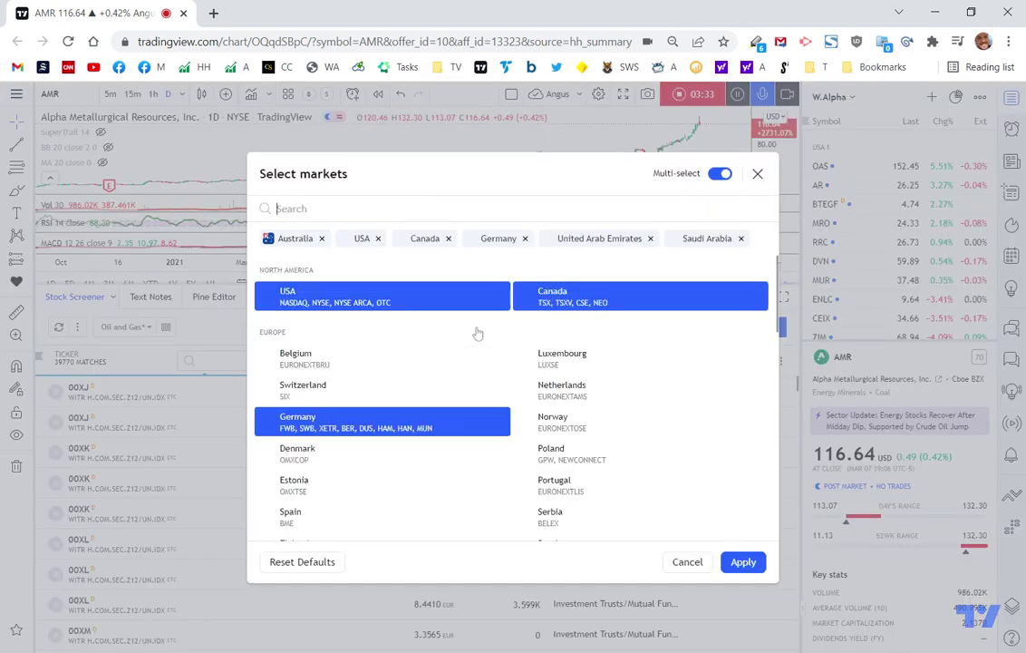
left_click(719, 174)
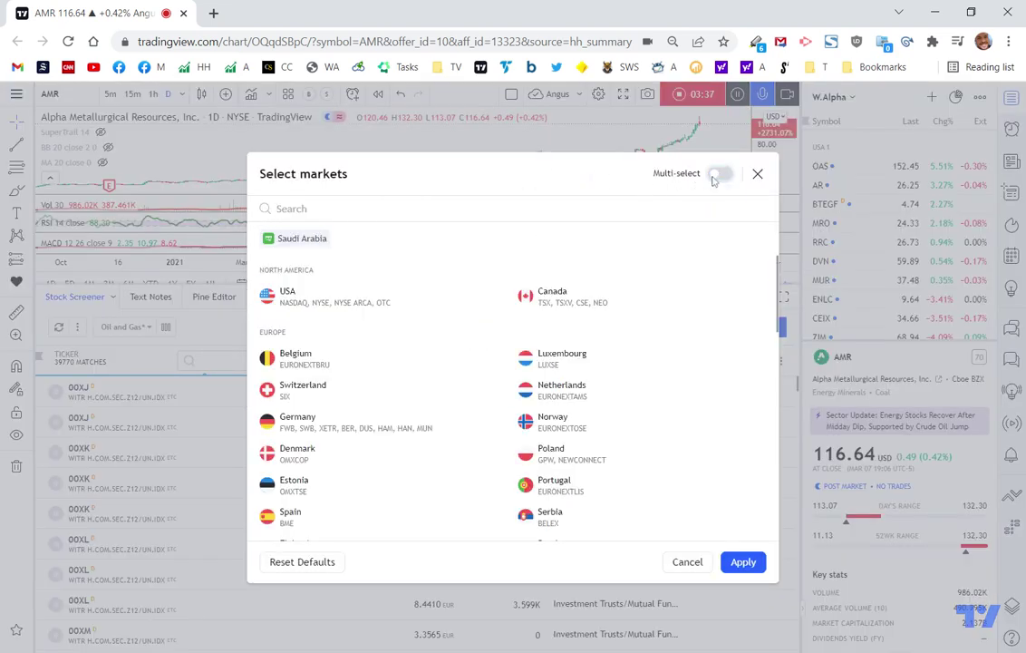
left_click(717, 177)
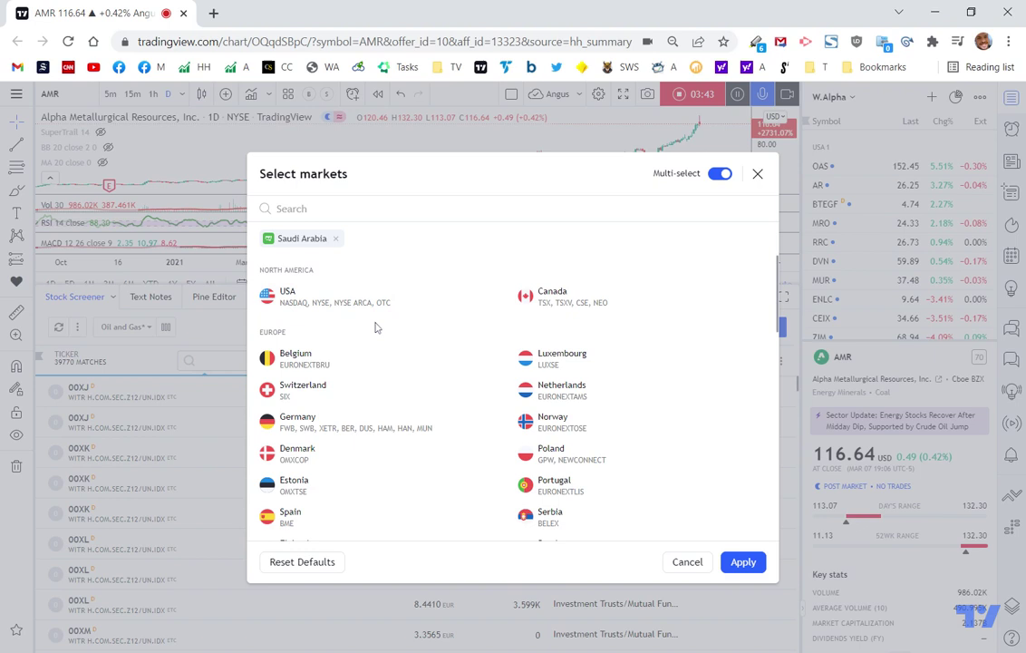
left_click(311, 295)
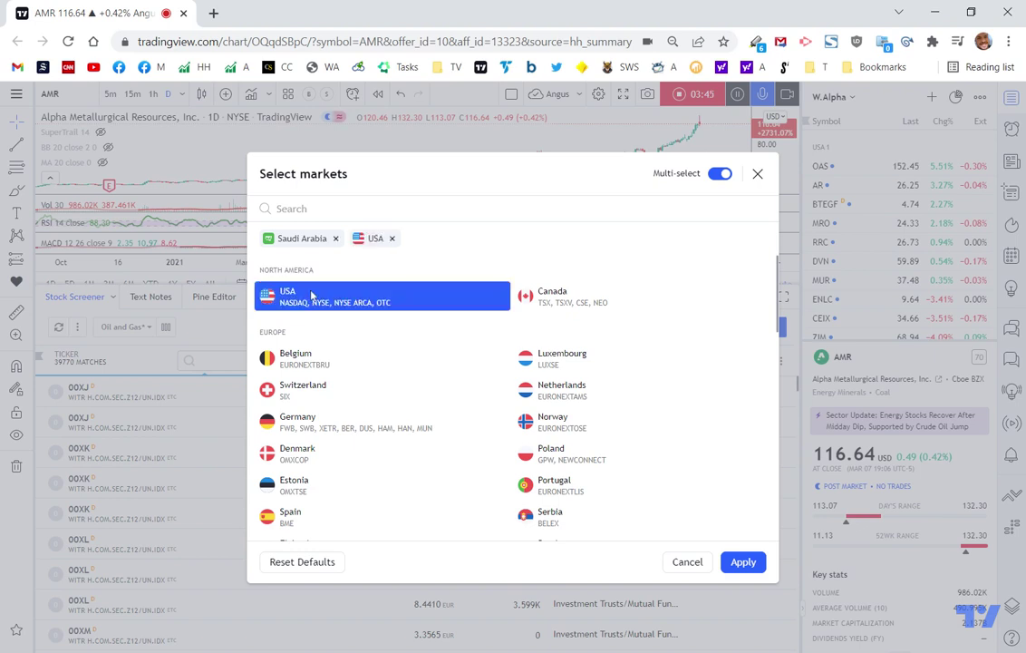
left_click(571, 298)
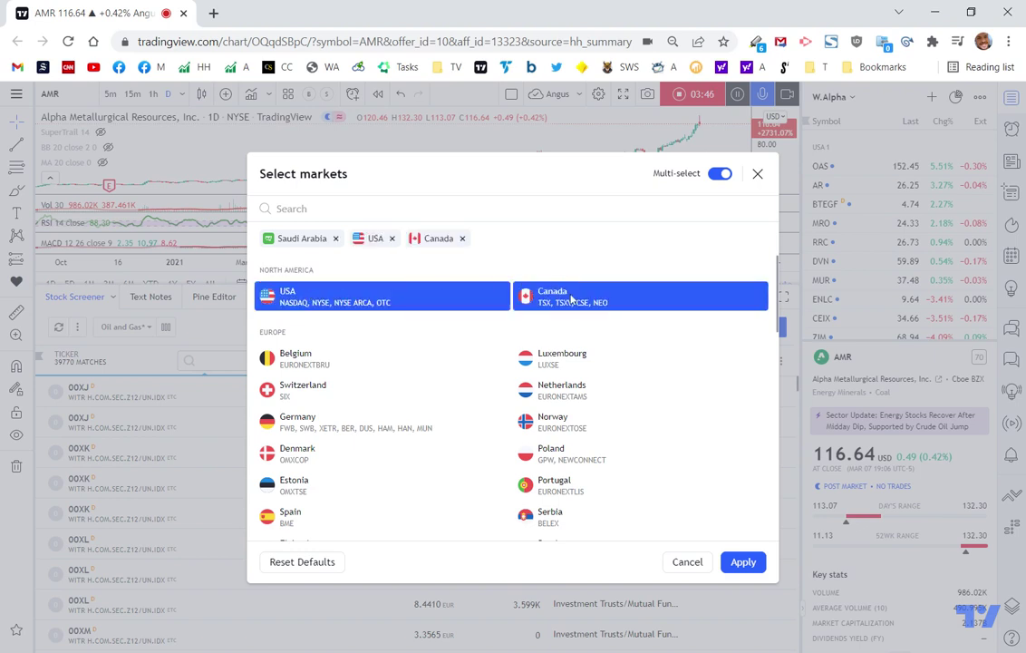
left_click(335, 239)
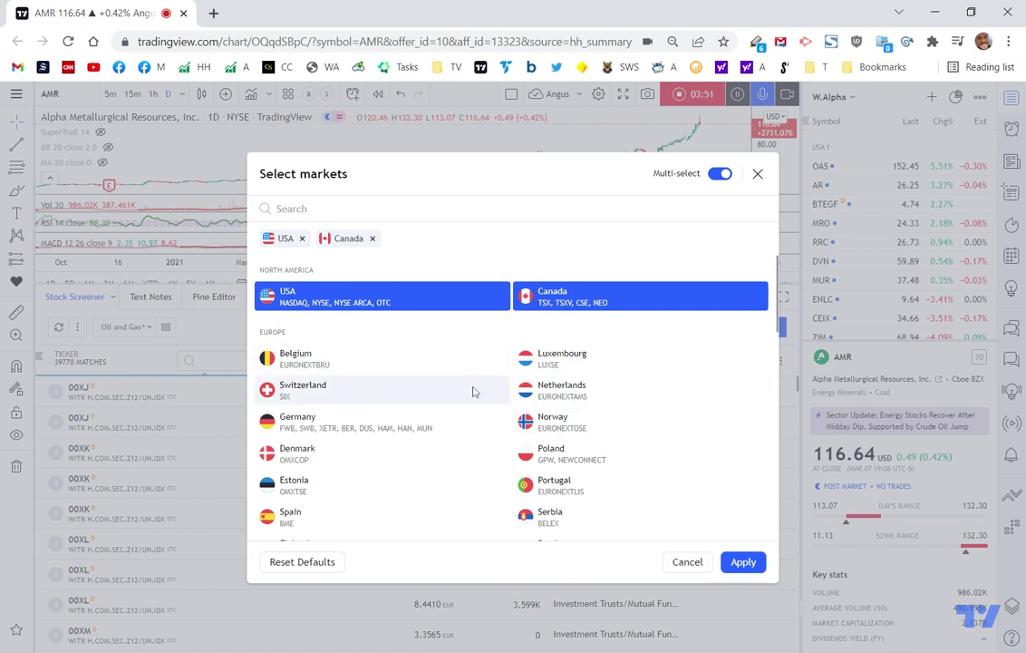
left_click(360, 420)
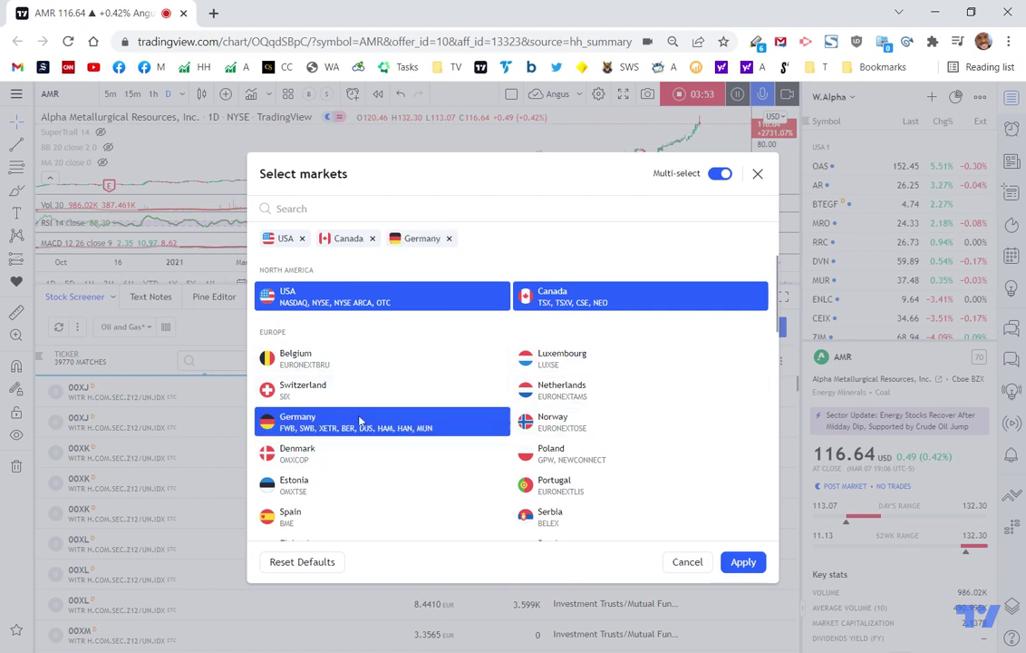
left_click(614, 424)
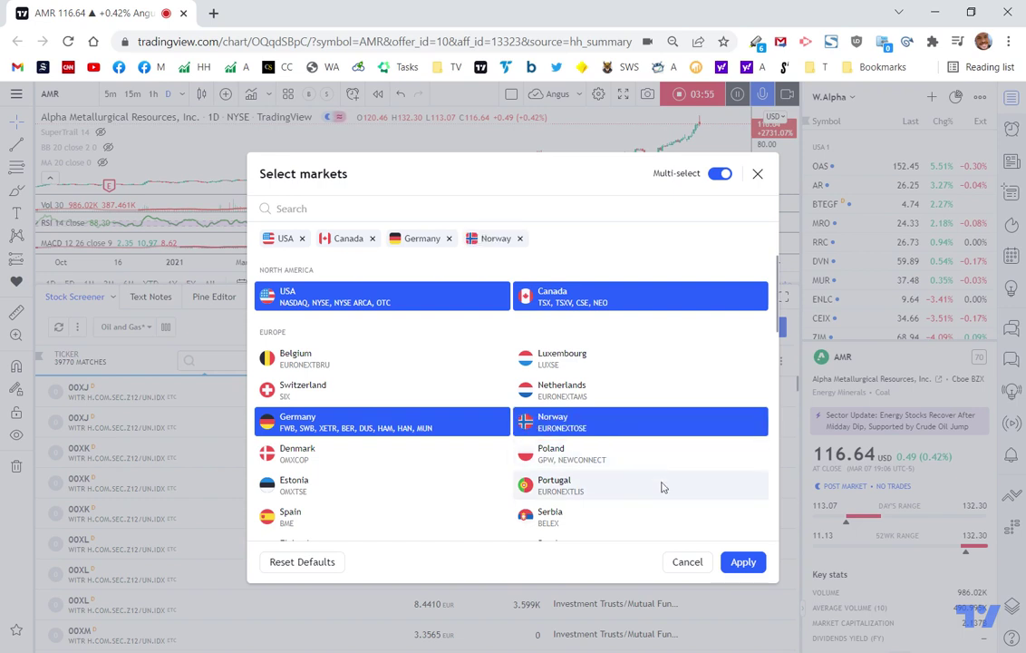
Add France, Greece, Iceland, Saudi Arabia, UAE, Australia, Argentina, Brazil and Colombia
scroll(637, 493, "down", 2)
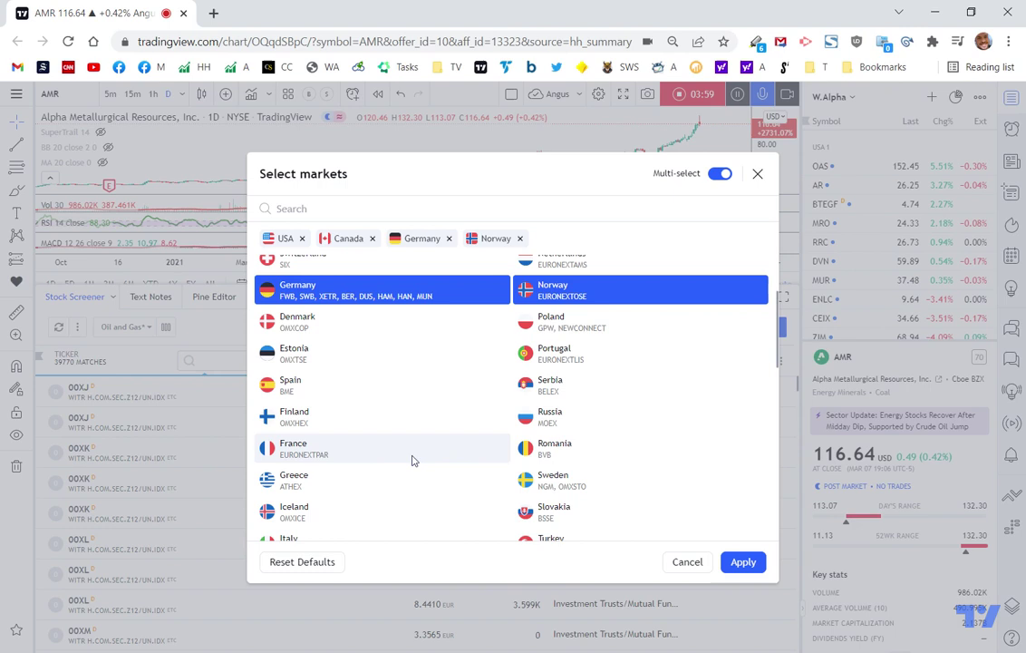
left_click(330, 451)
left_click(337, 476)
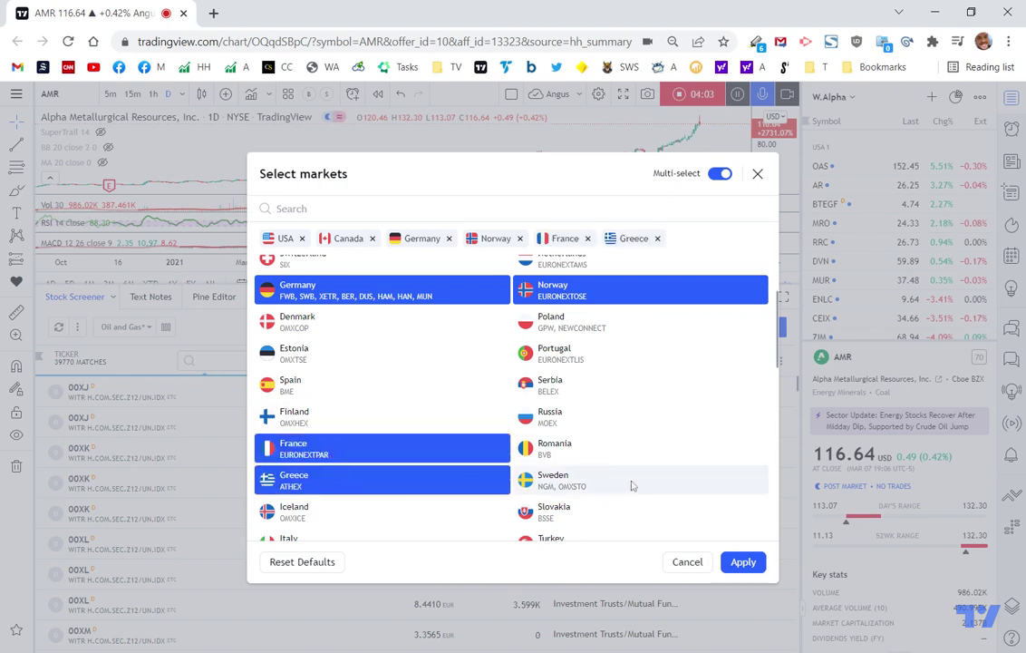
scroll(603, 451, "down", 2)
left_click(396, 382)
scroll(648, 420, "down", 1)
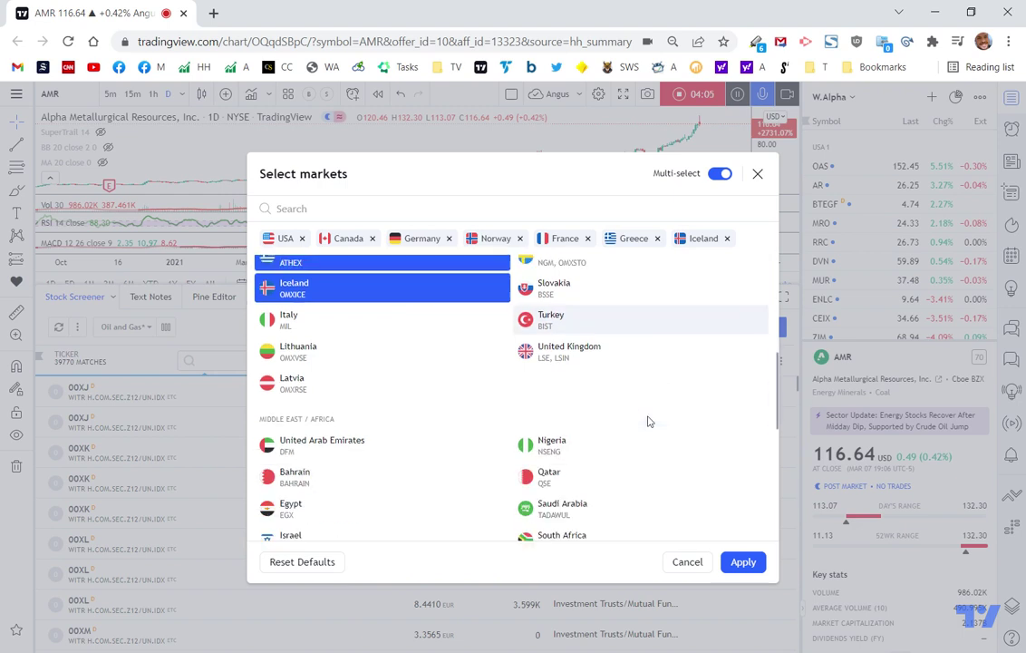
scroll(648, 421, "down", 1)
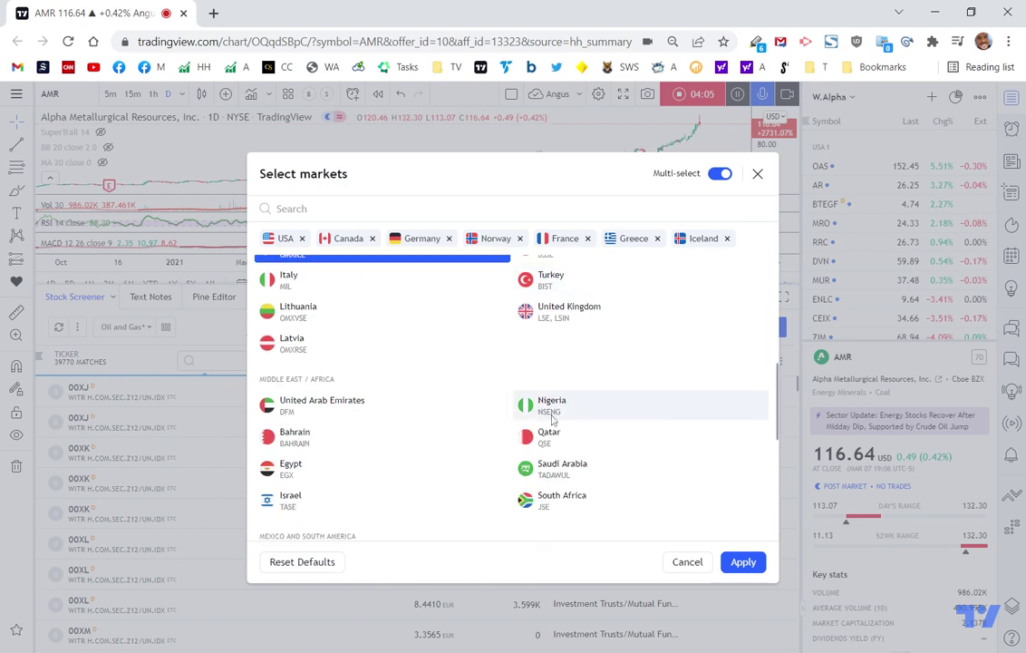
left_click(579, 469)
left_click(374, 426)
scroll(437, 465, "down", 5)
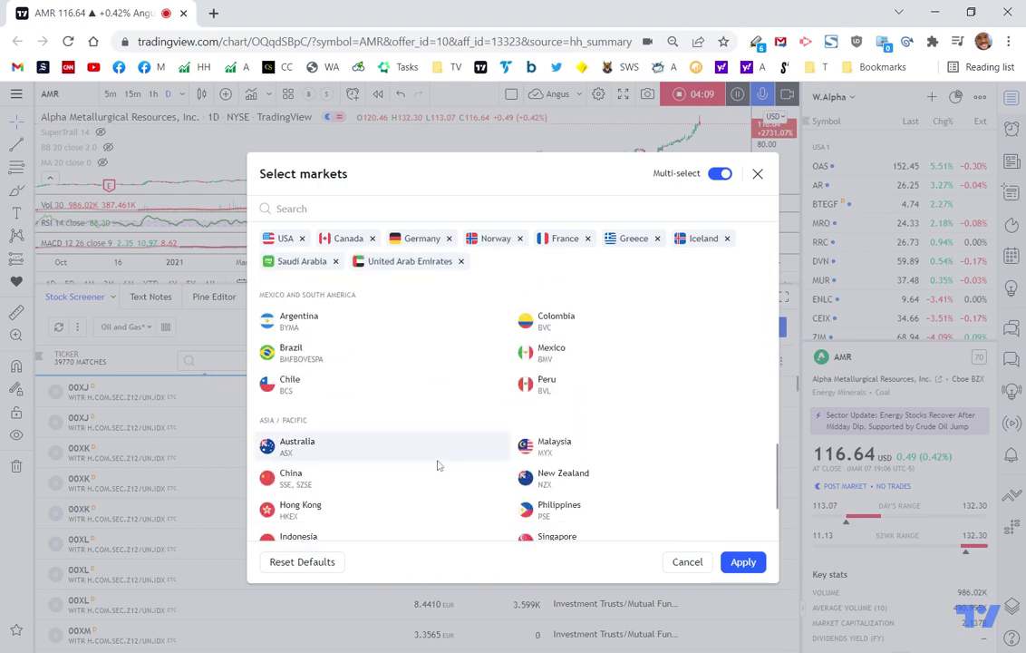
left_click(341, 447)
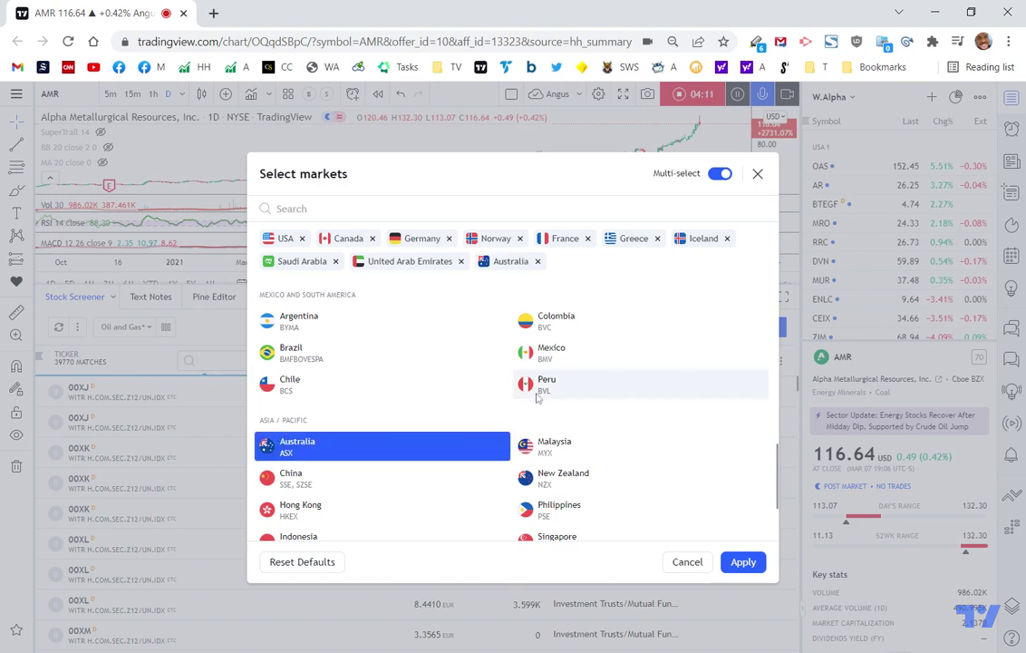
left_click(346, 324)
left_click(344, 353)
left_click(567, 325)
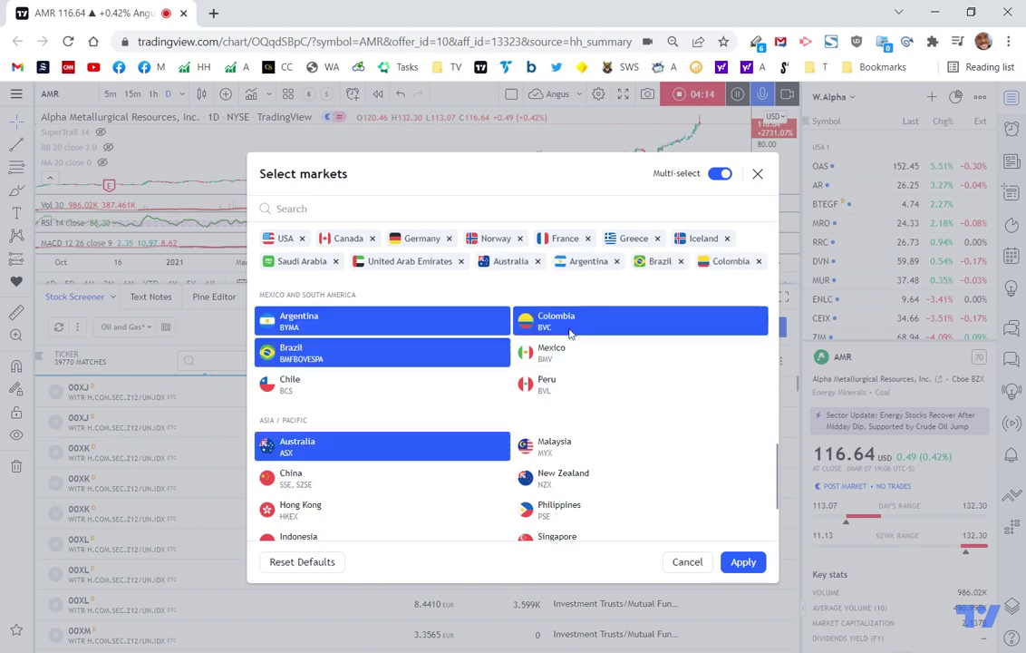
Remove Canada, Germany, Norway, France, Greece, Iceland, Saudi Arabia, UAE, Argentina, Brazil and Colombia
left_click(372, 238)
left_click(378, 239)
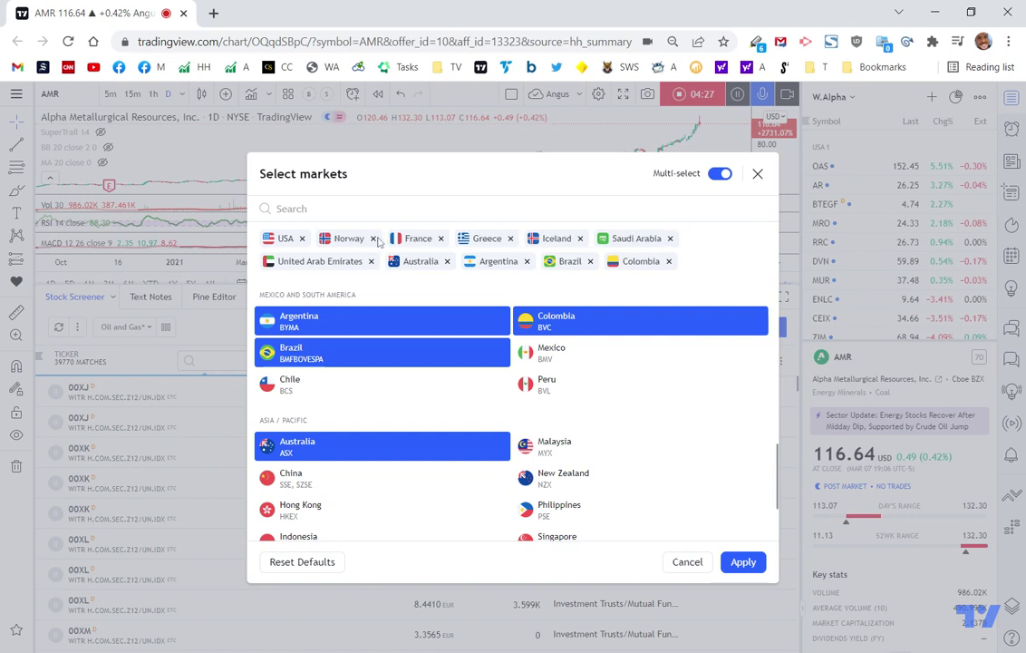
left_click(374, 239)
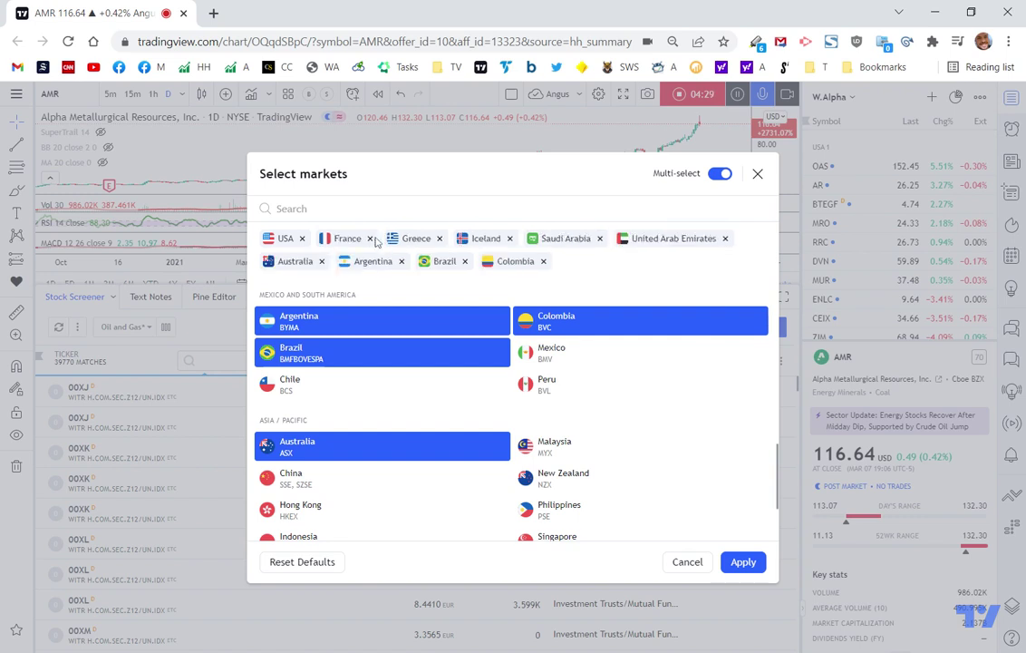
left_click(371, 238)
left_click(370, 239)
left_click(371, 238)
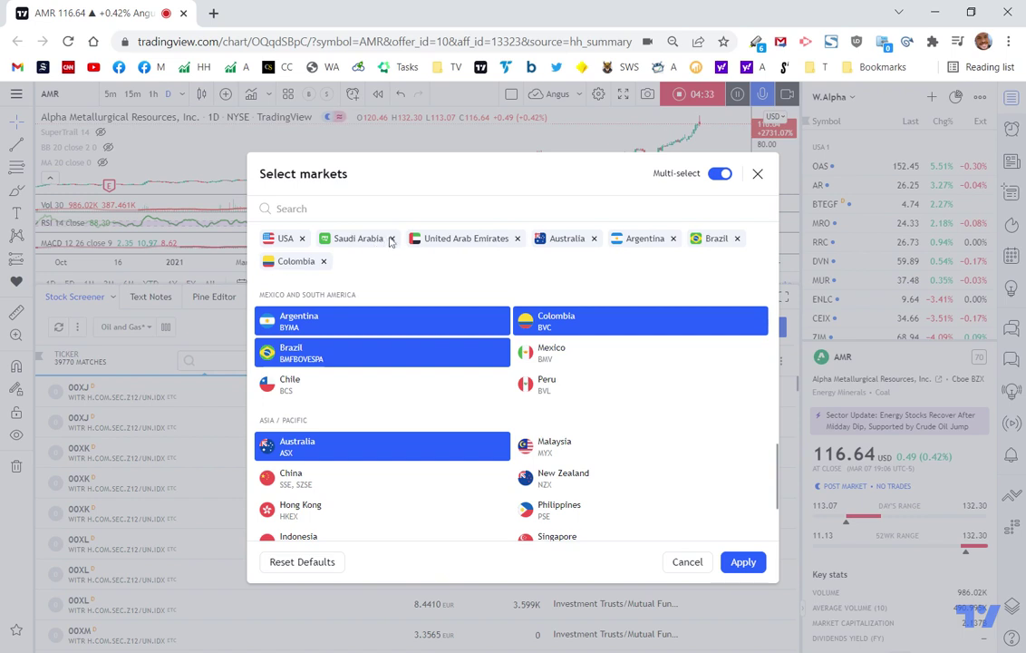
left_click(392, 238)
left_click(427, 238)
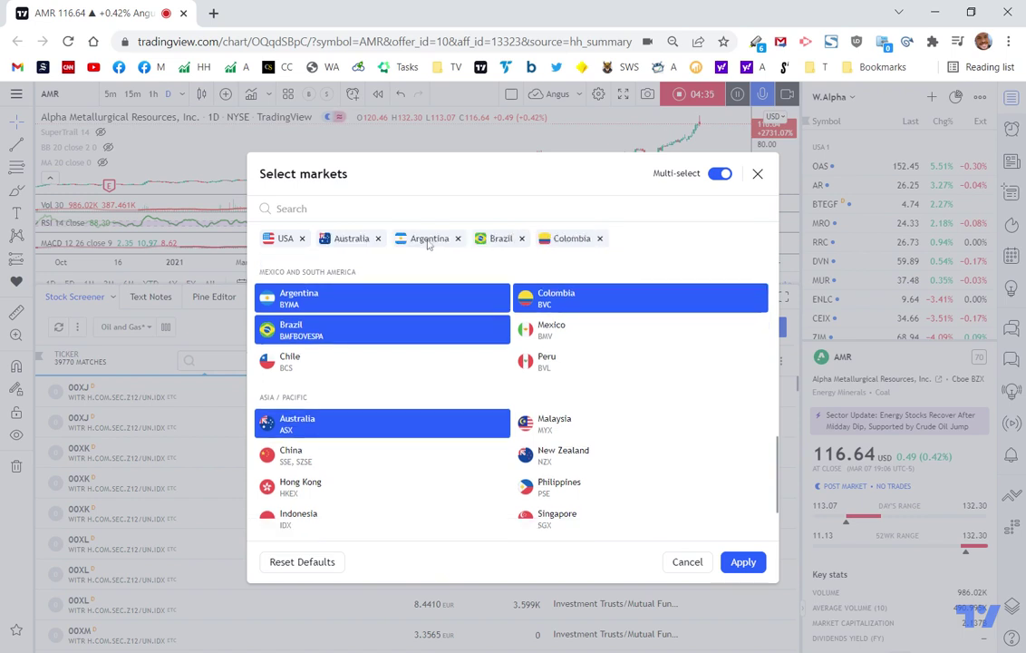
left_click(458, 238)
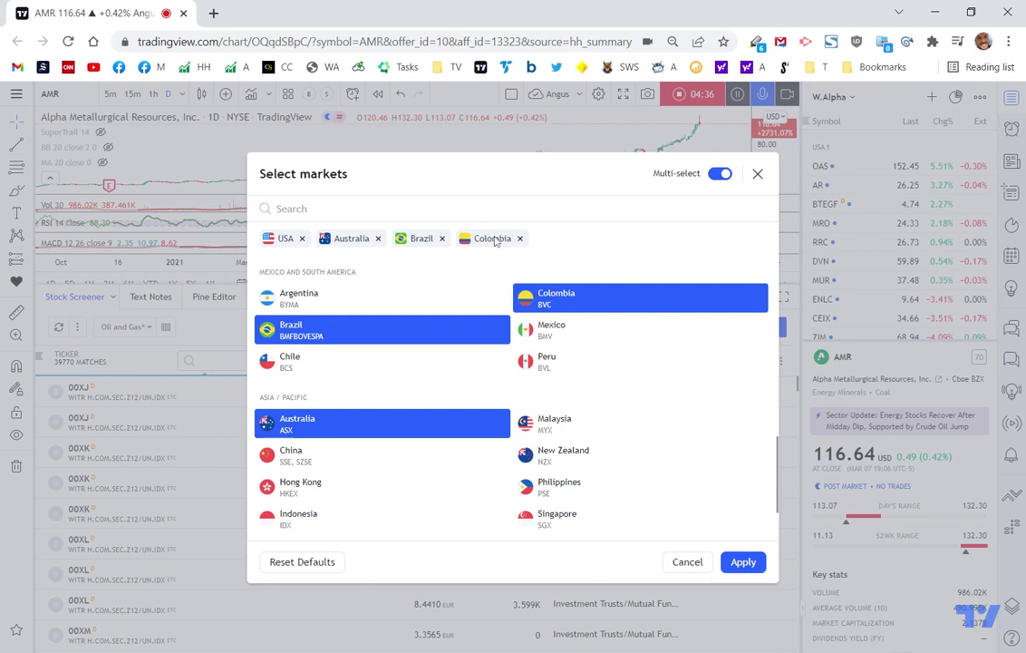
left_click(442, 239)
left_click(457, 239)
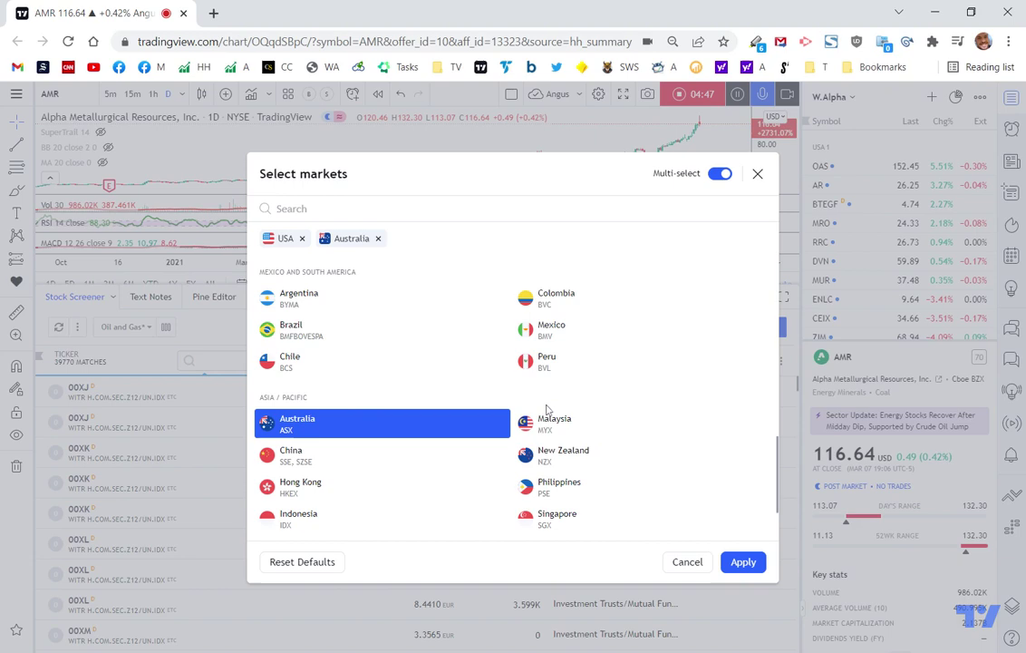
Apply the USA and Australia markets and re-save the column set as Oil and Gas
left_click(741, 562)
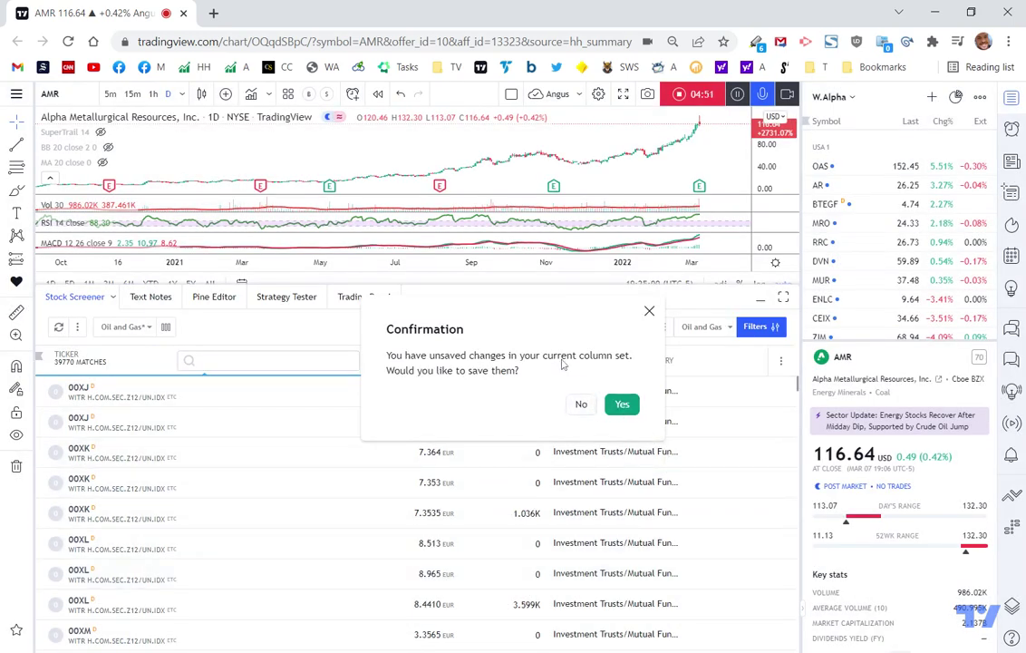
left_click(622, 404)
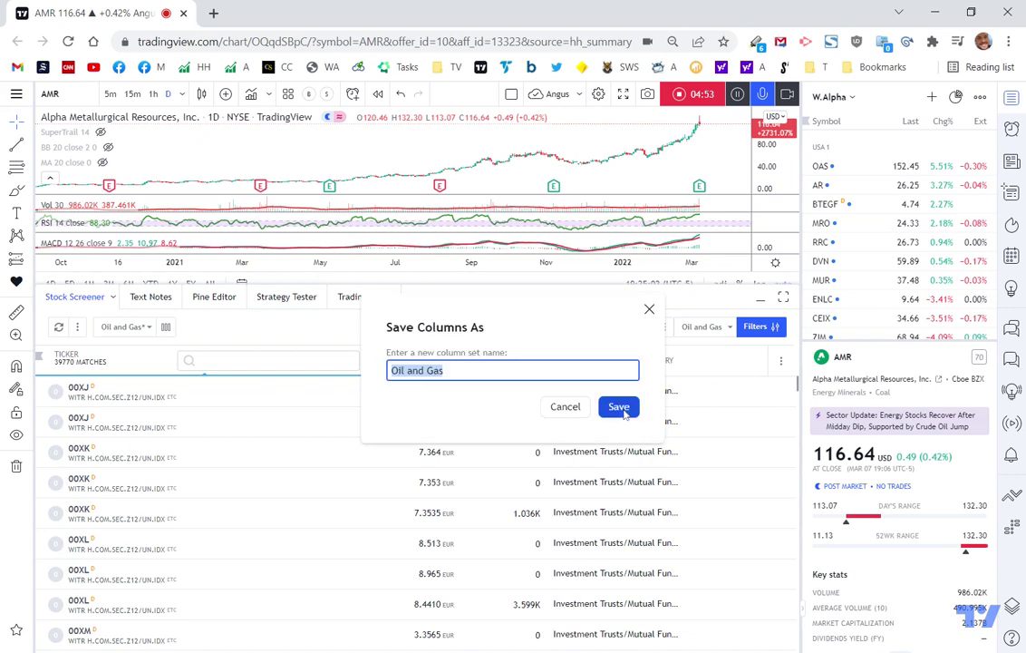
left_click(610, 414)
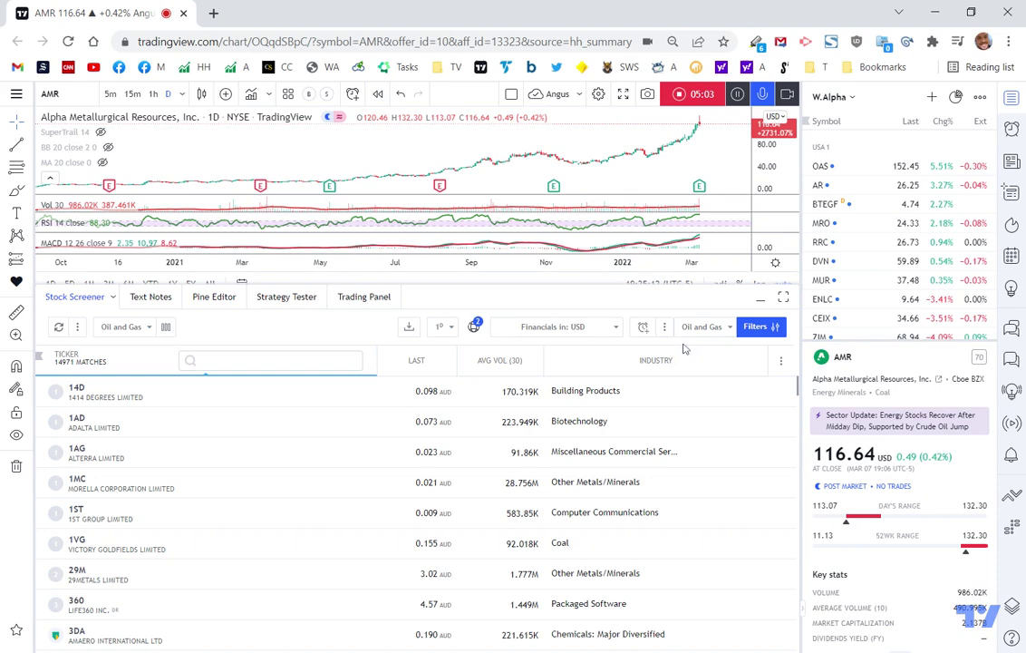
Search the column list for 'change' and add the Change % column
left_click(780, 364)
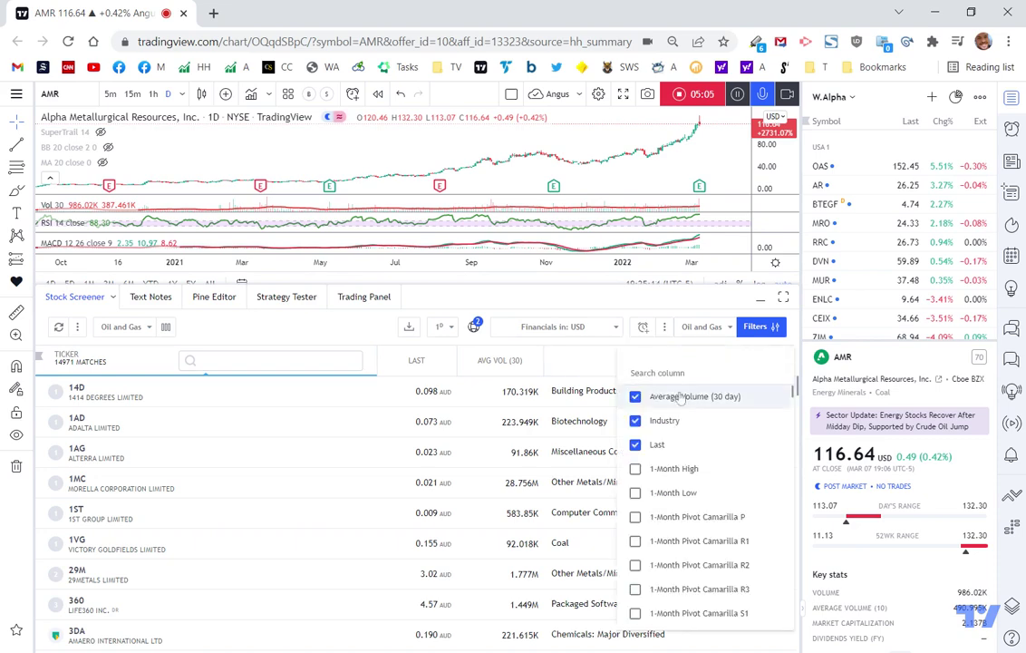
type("change")
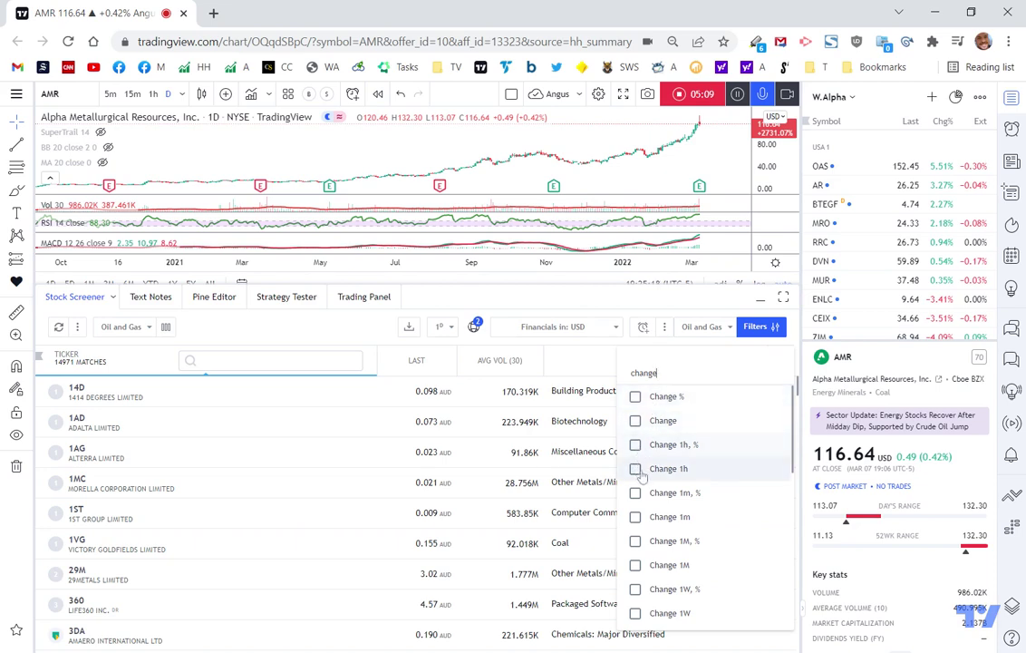
left_click(636, 397)
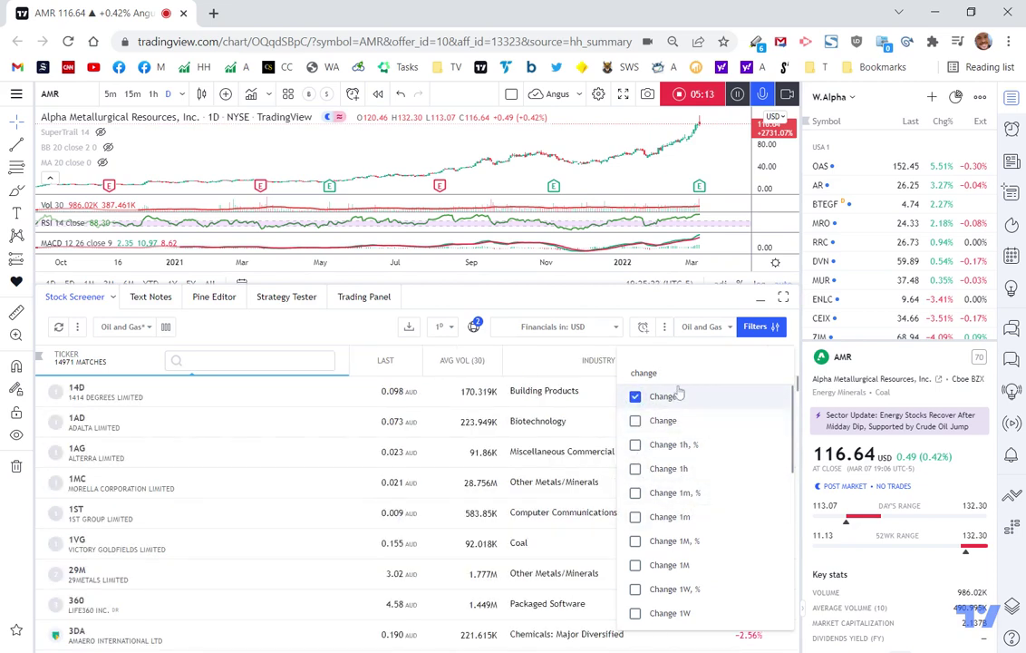
scroll(686, 485, "down", 6)
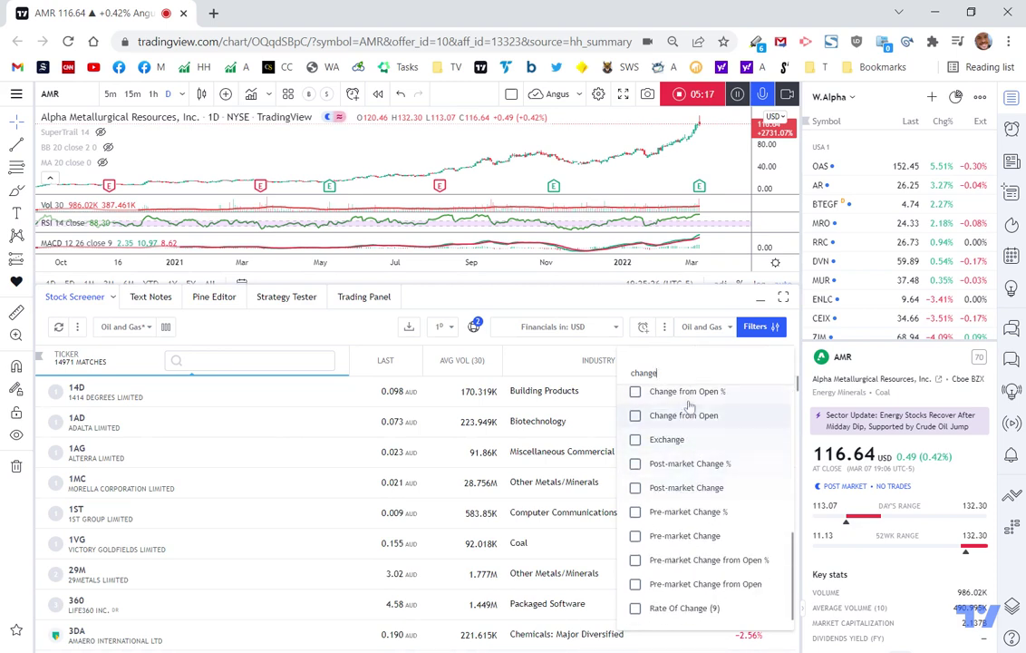
left_click(611, 381)
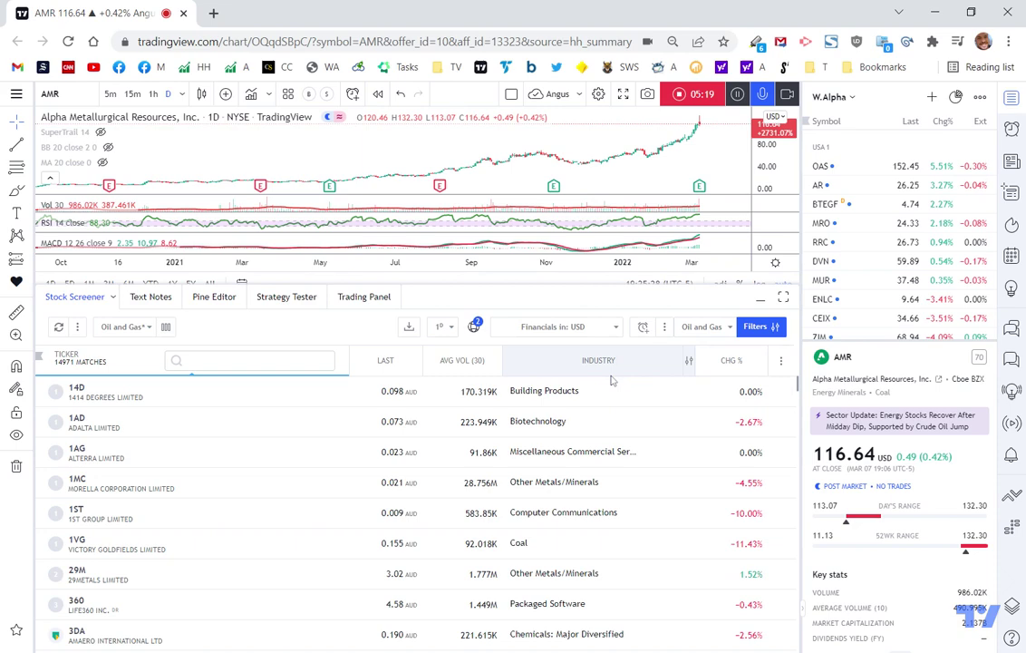
Search the column list for 'year', 'perce' and 'chan' without adding any column
left_click(780, 360)
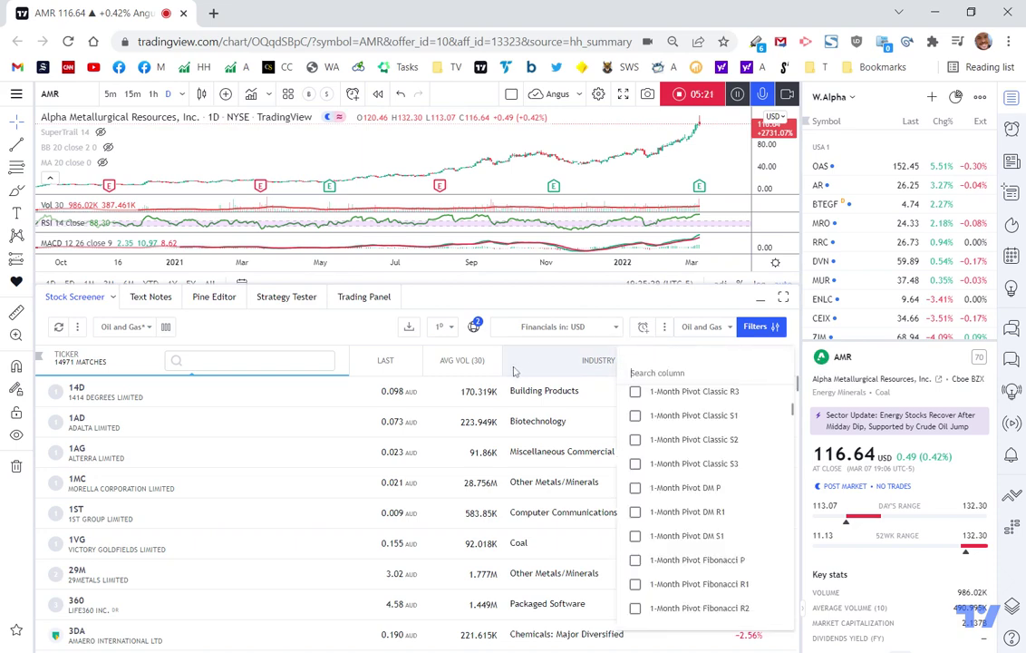
type("year")
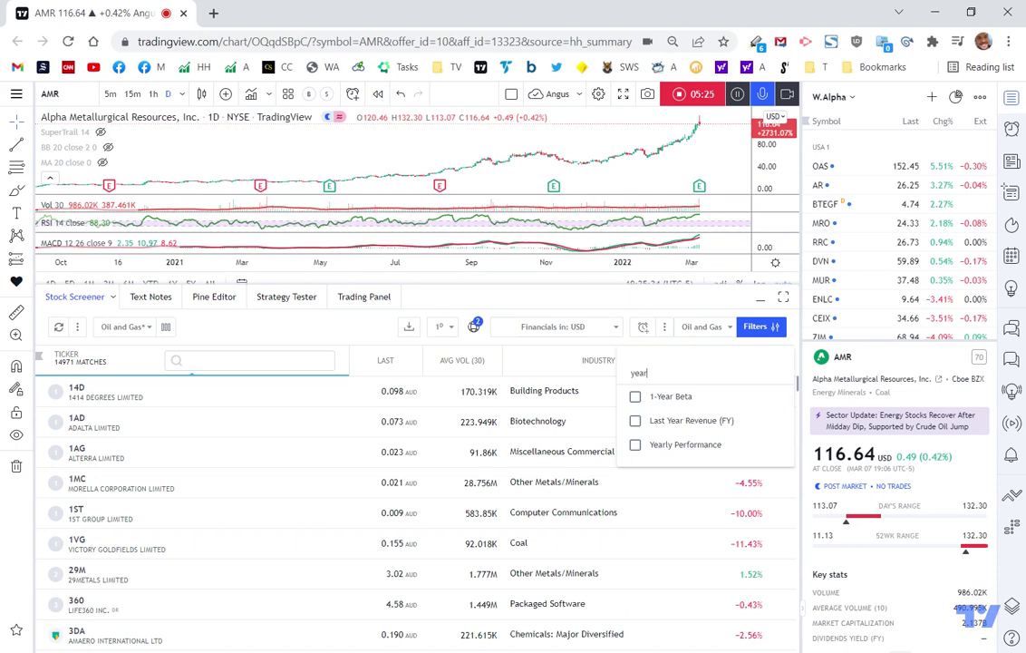
key("BackSpace")
key("BackSpace")
key("BackSpace")
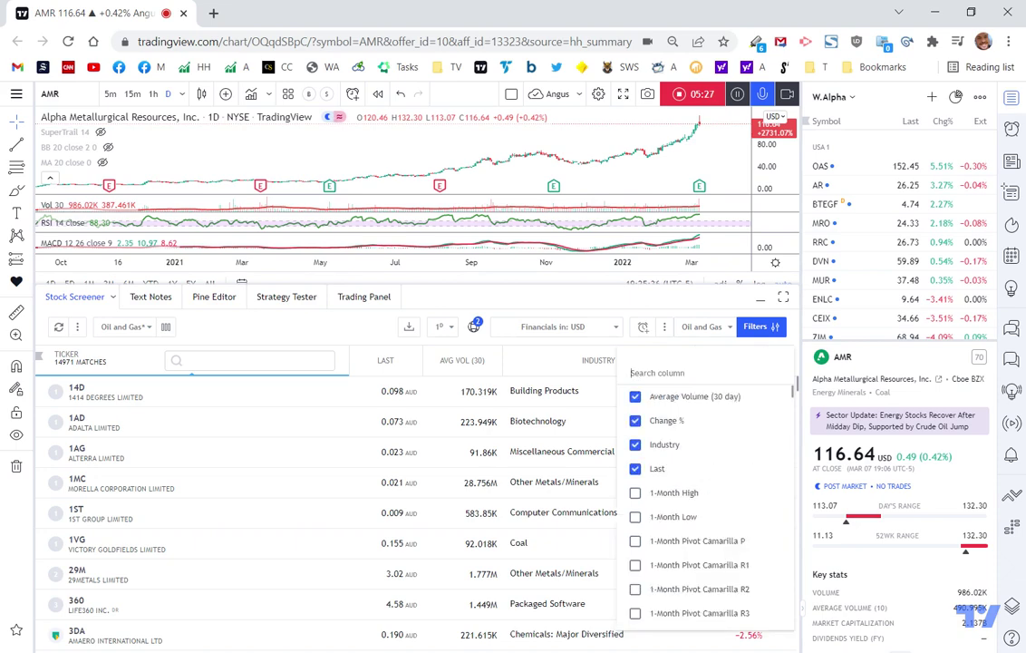
type("percent")
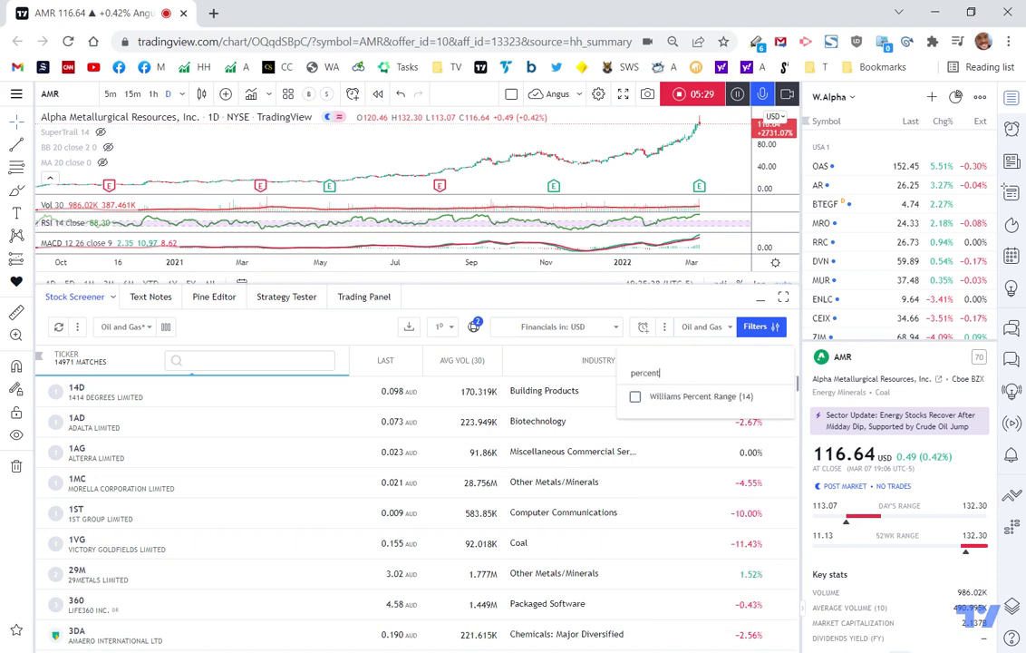
key("BackSpace")
key("BackSpace")
key("BackSpace")
key("BackSpace")
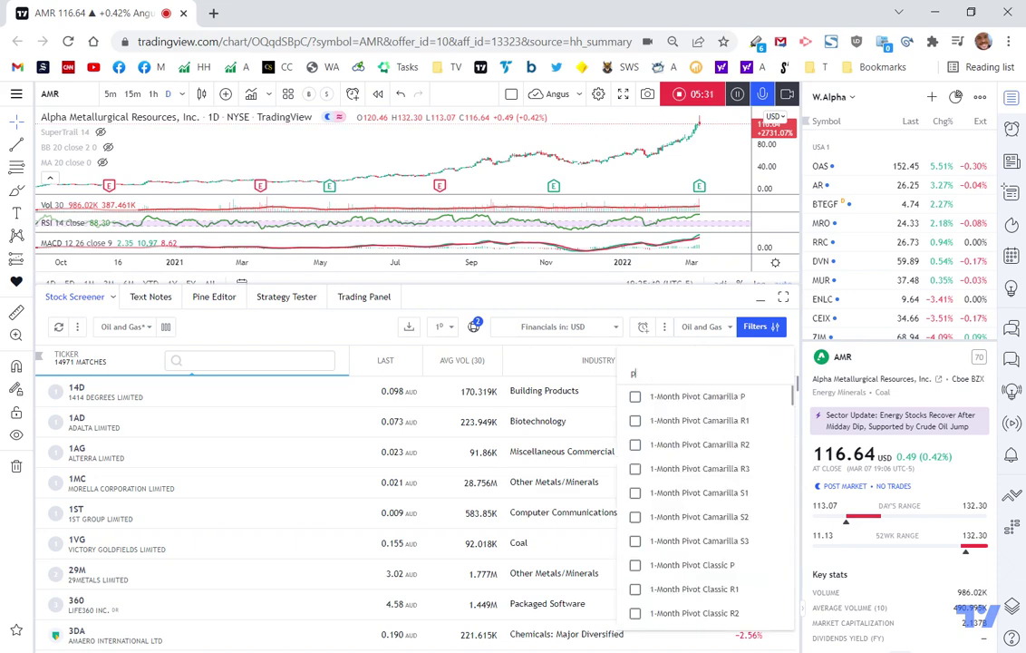
type("change")
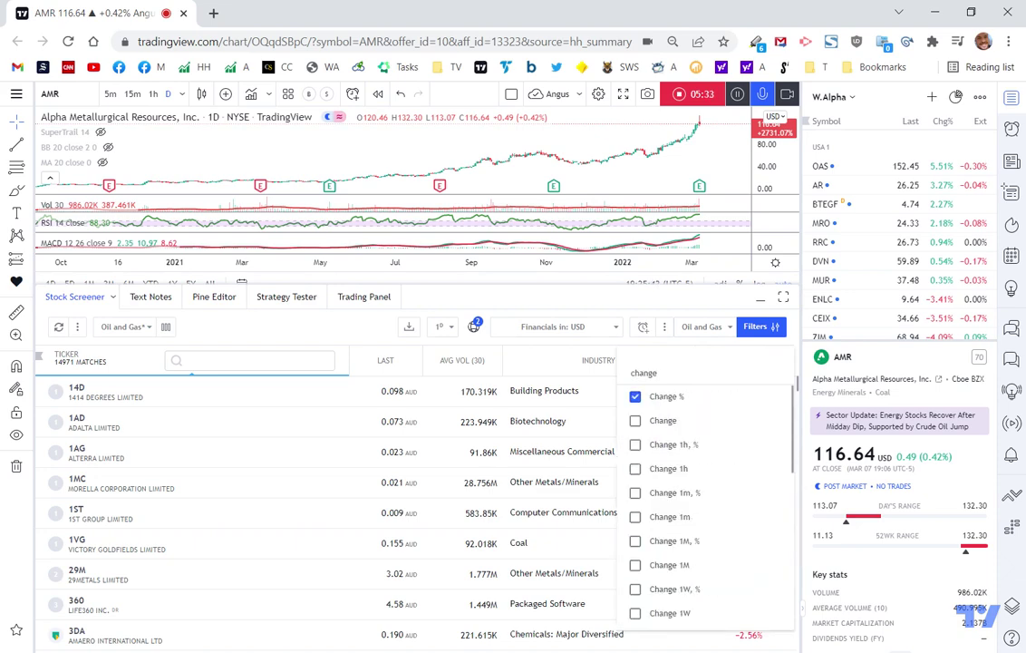
scroll(706, 553, "down", 3)
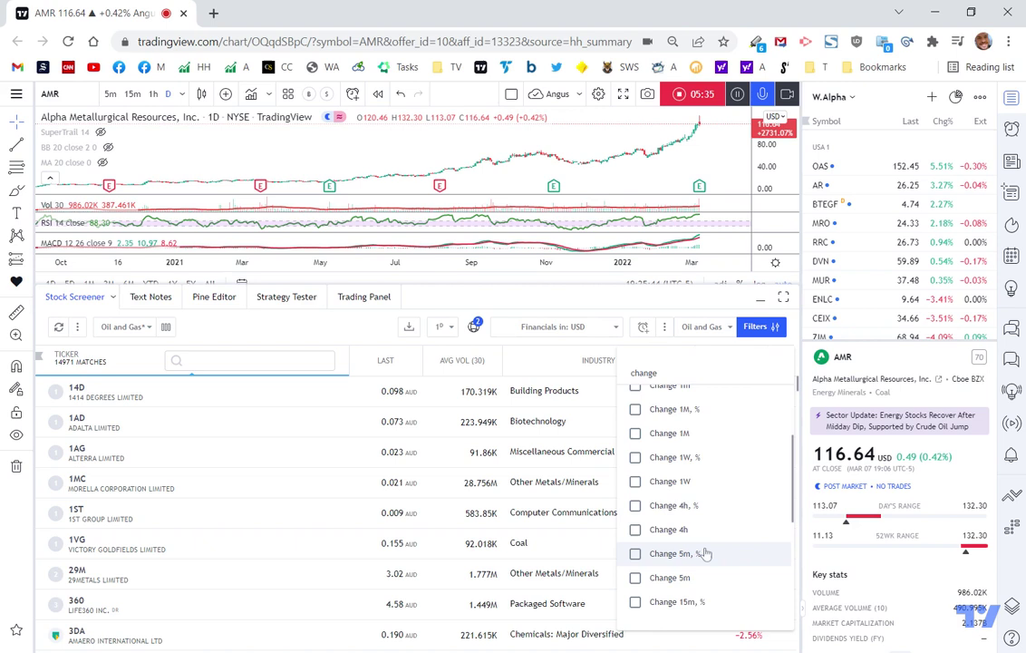
scroll(706, 553, "down", 5)
scroll(723, 544, "up", 5)
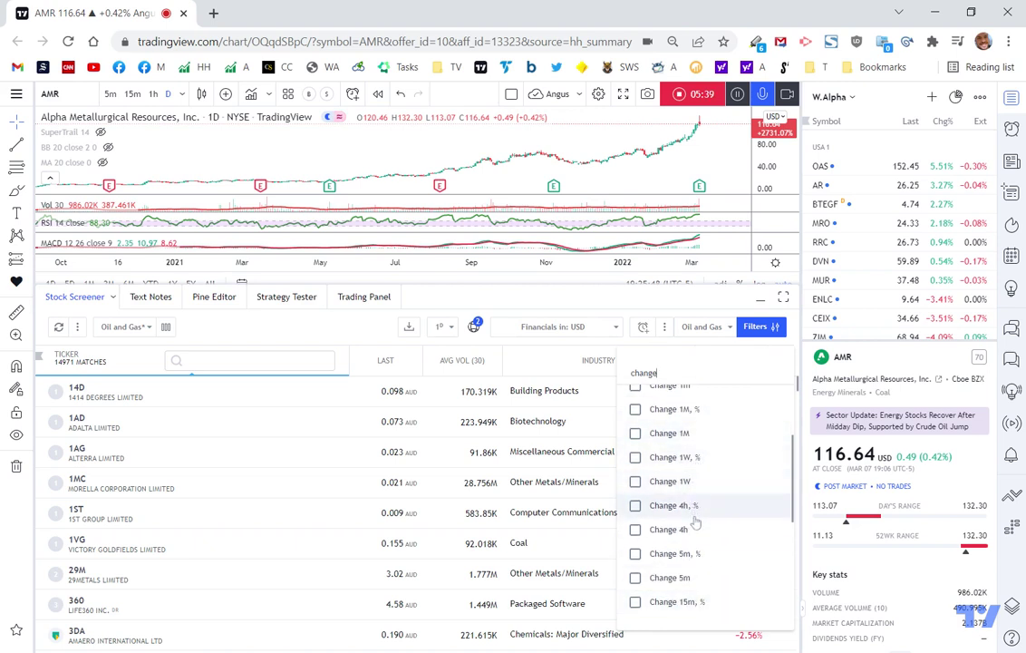
scroll(707, 490, "up", 3)
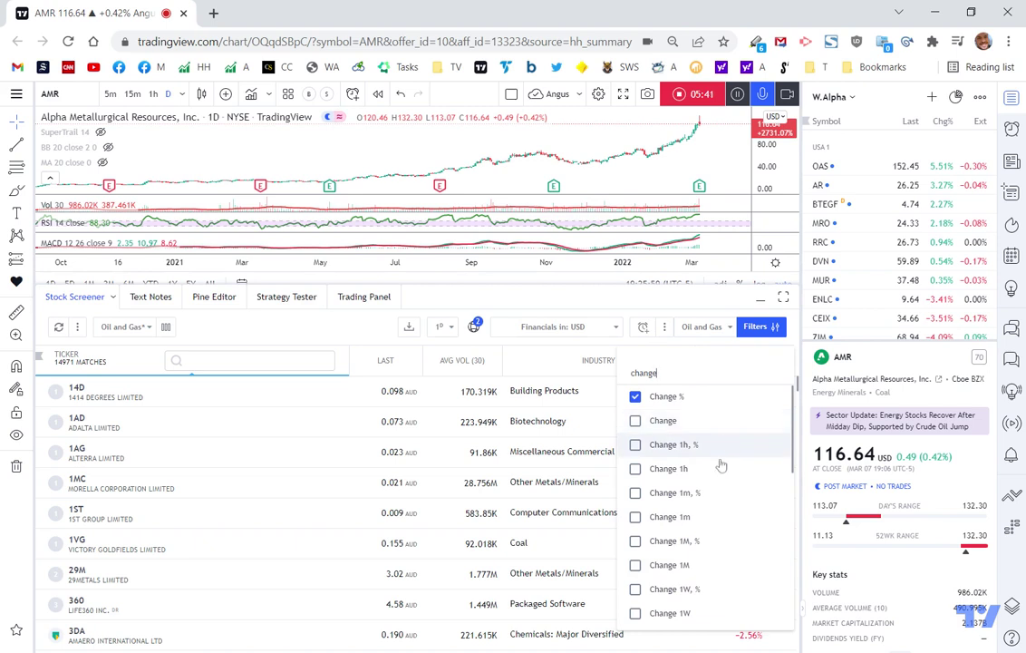
scroll(721, 529, "down", 3)
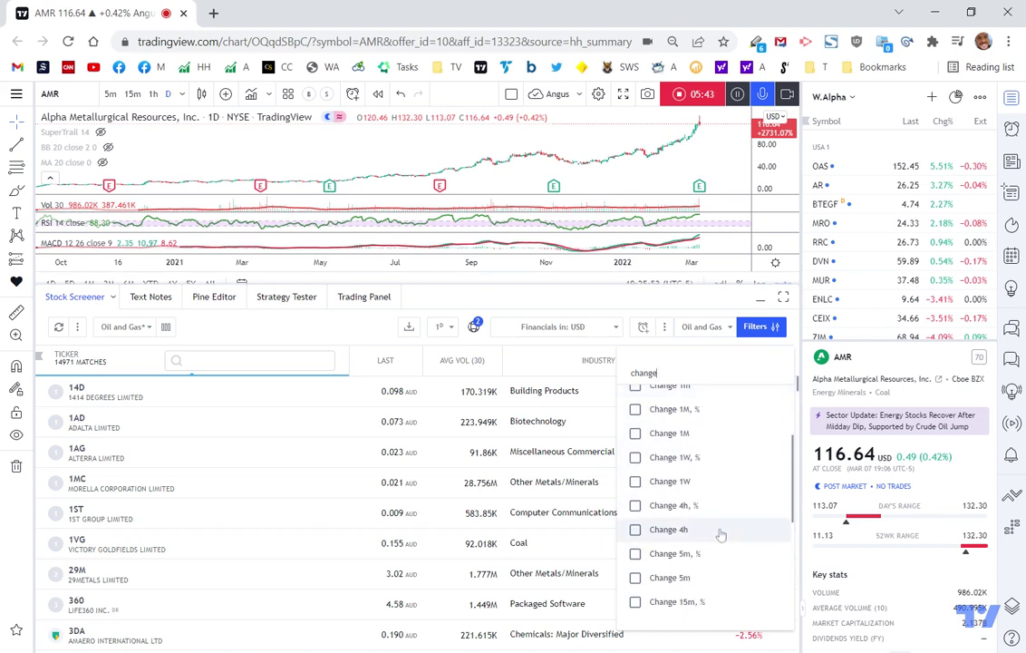
scroll(721, 535, "down", 2)
scroll(721, 535, "down", 2)
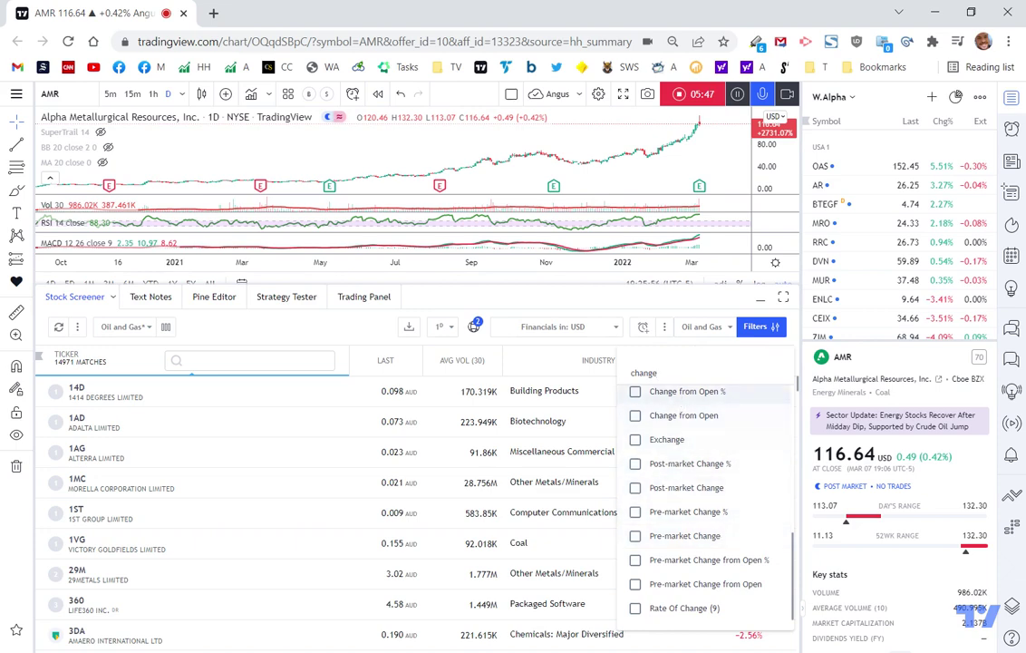
left_click(598, 373)
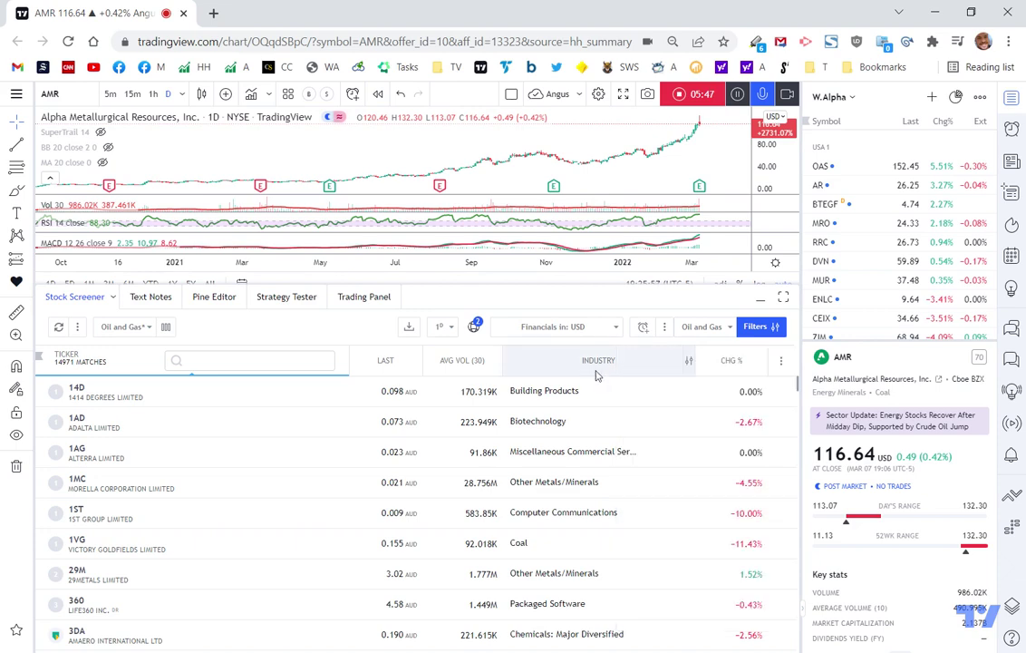
Search the column list for 'perf' and add the Yearly Performance column
left_click(647, 359)
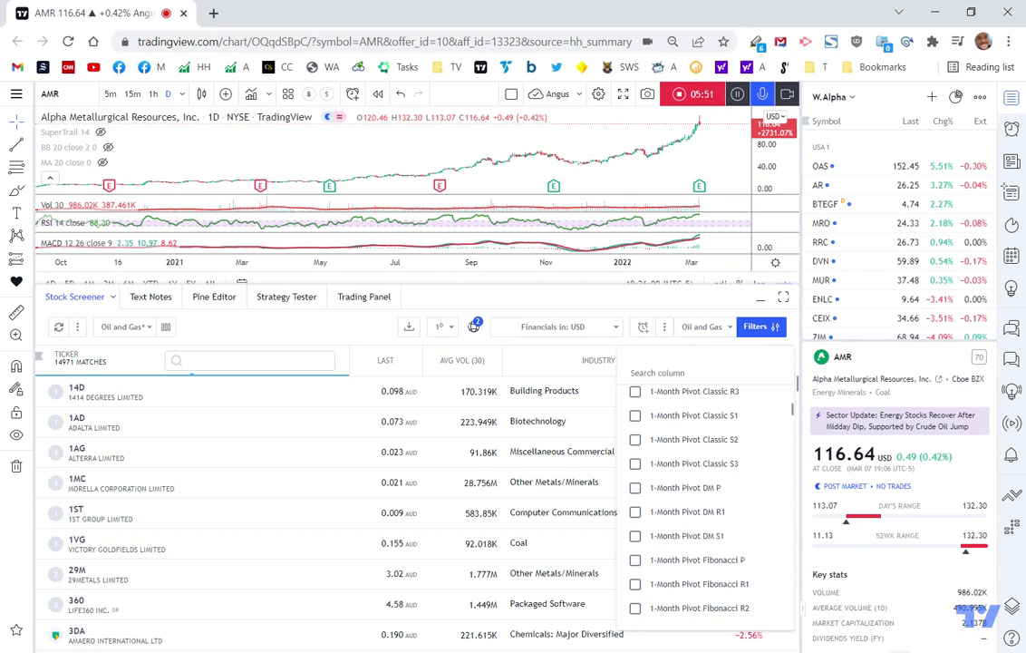
type("perform")
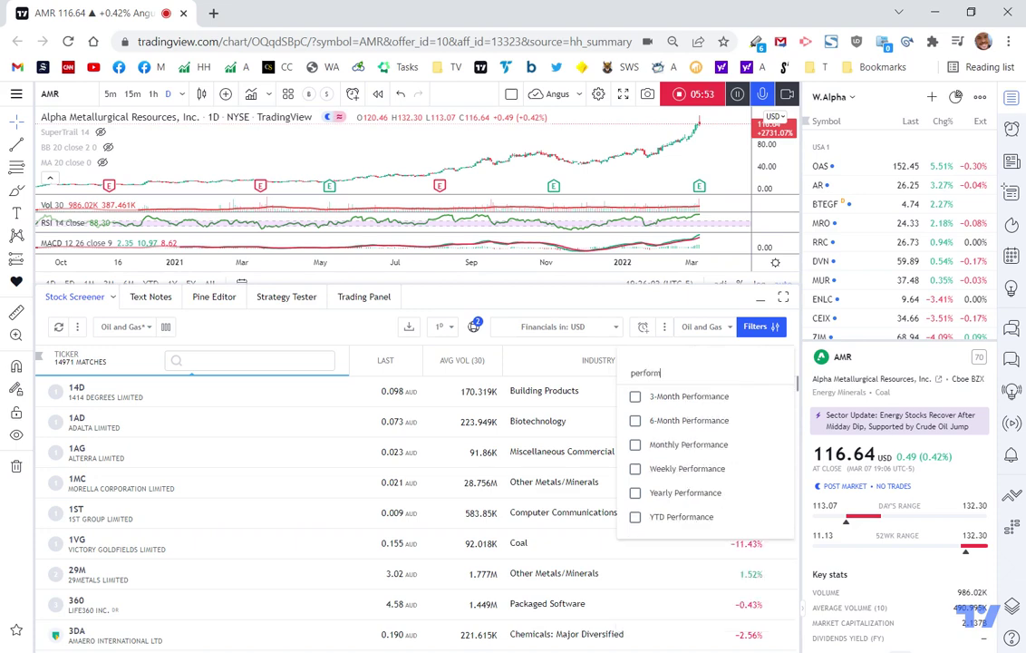
left_click(636, 493)
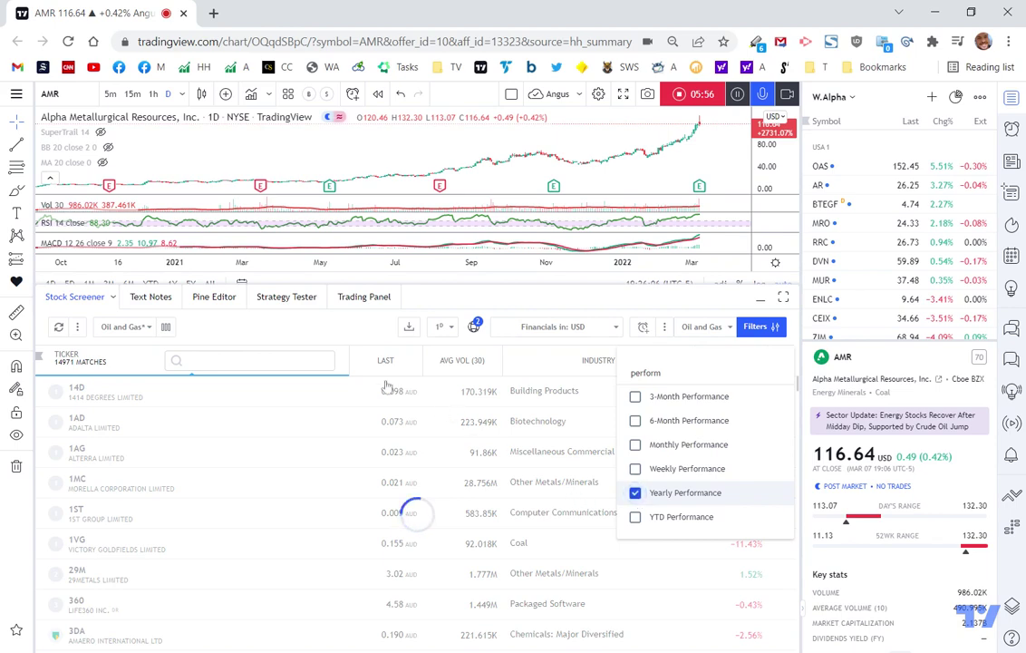
left_click(341, 330)
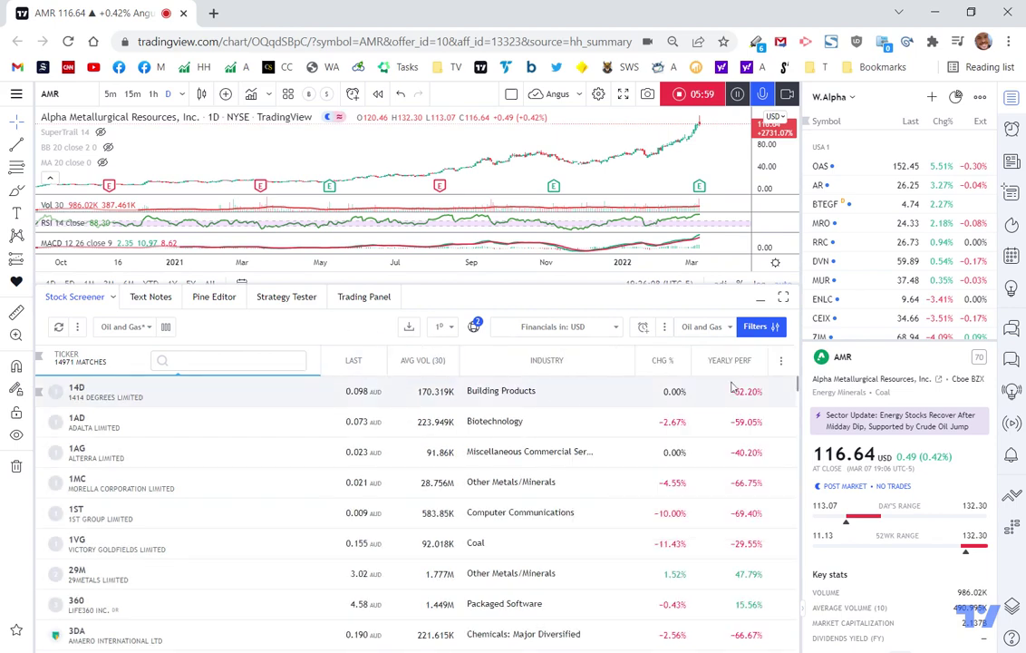
Move the Chg % column beside Ticker and sort it descending, putting HUSA (494.74%) first
left_click(754, 363)
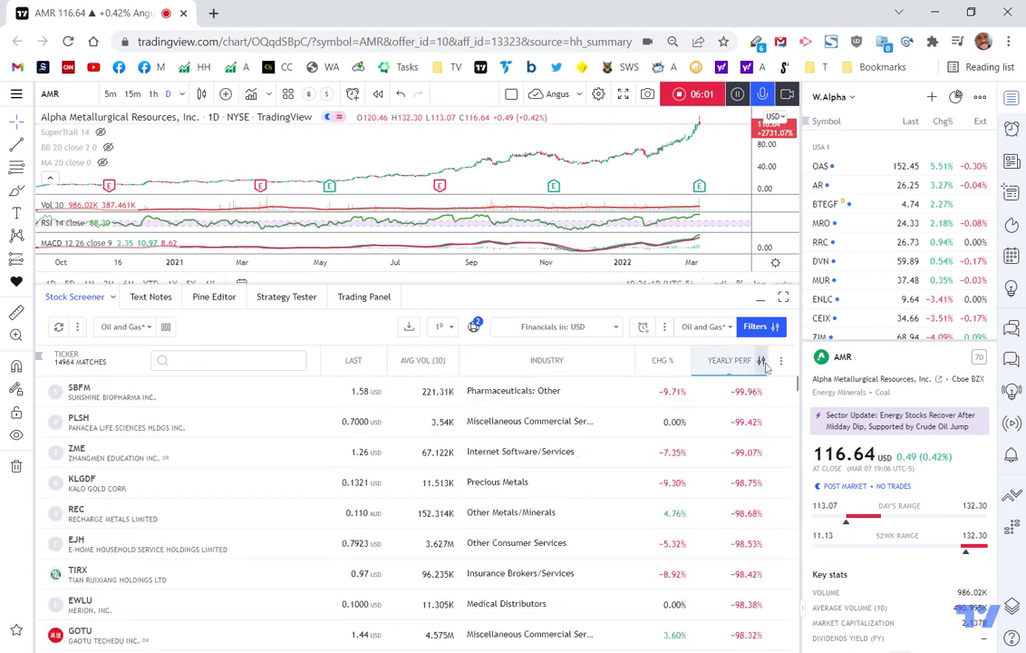
left_click(739, 361)
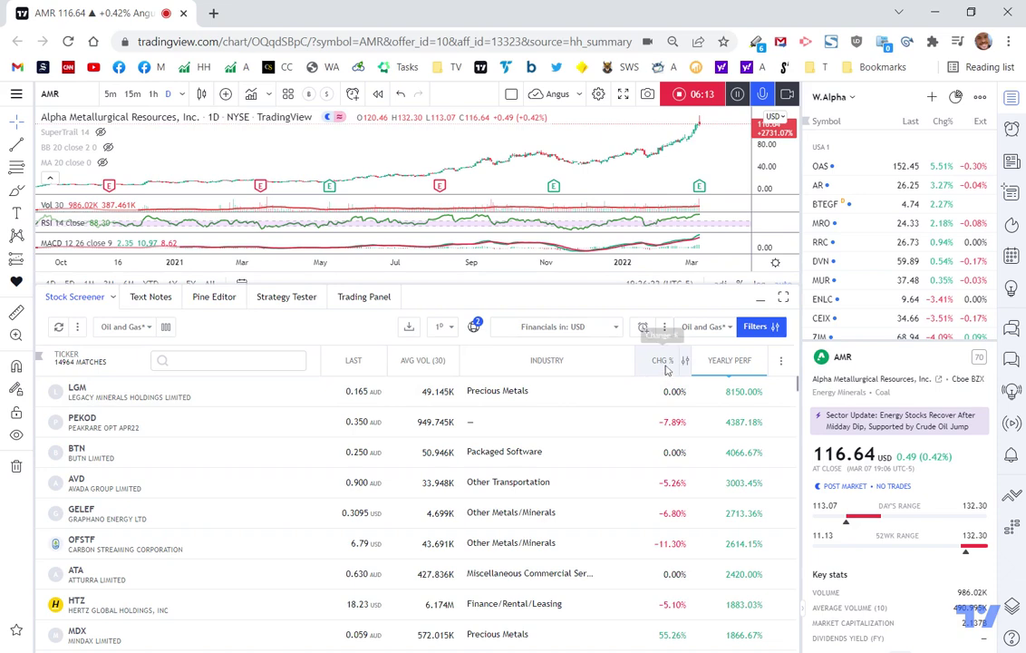
left_click_drag(668, 367, 349, 365)
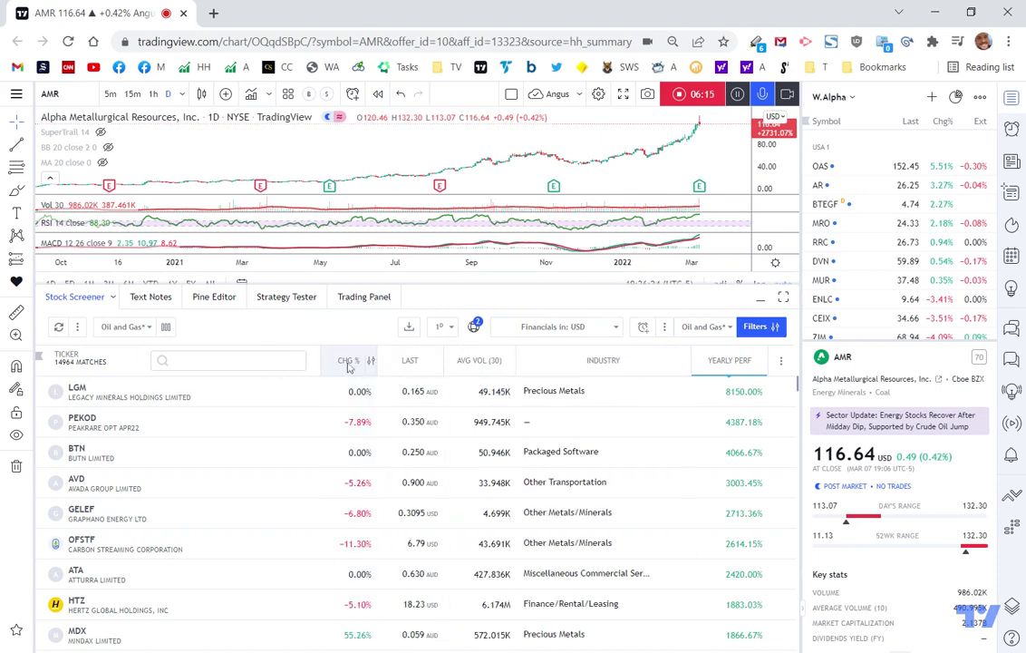
left_click(349, 365)
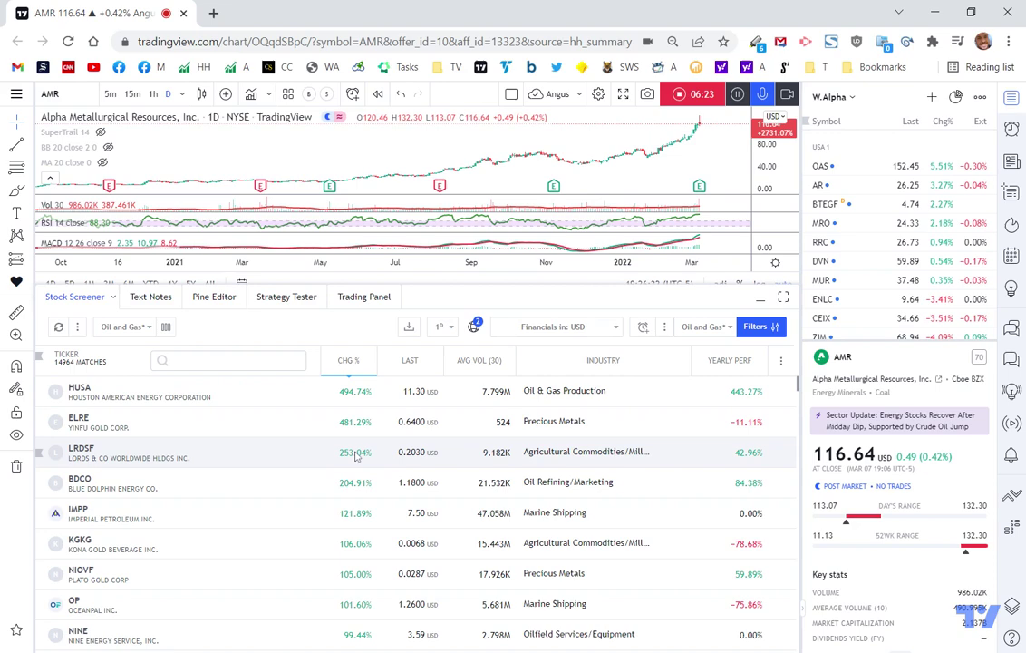
Chart HUSA daily with a larger chart area and list its news headlines in the side panel
left_click(156, 399)
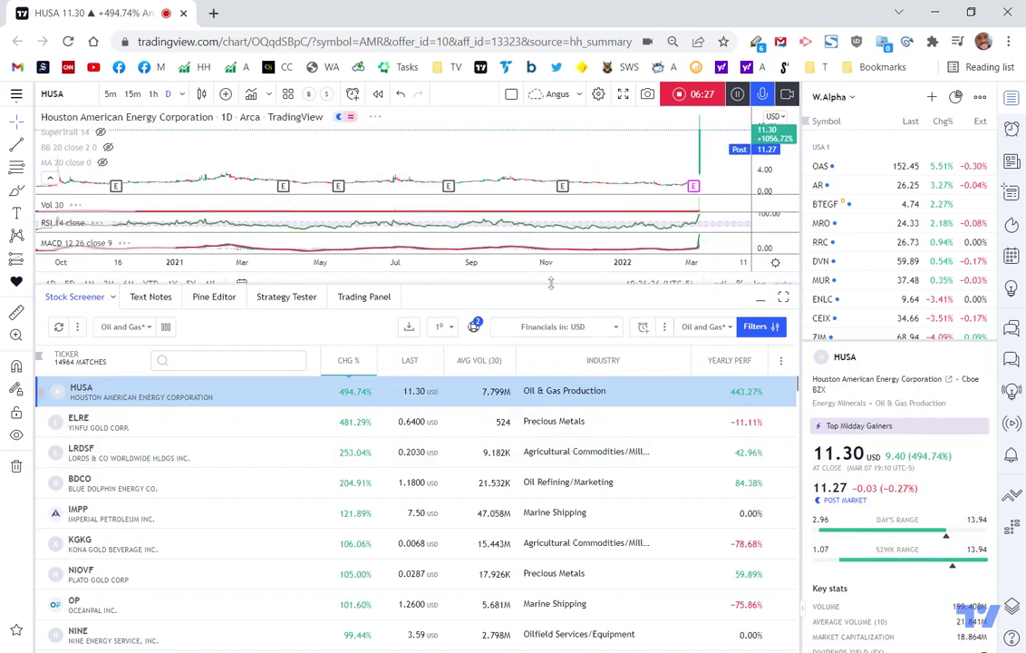
left_click_drag(550, 283, 550, 408)
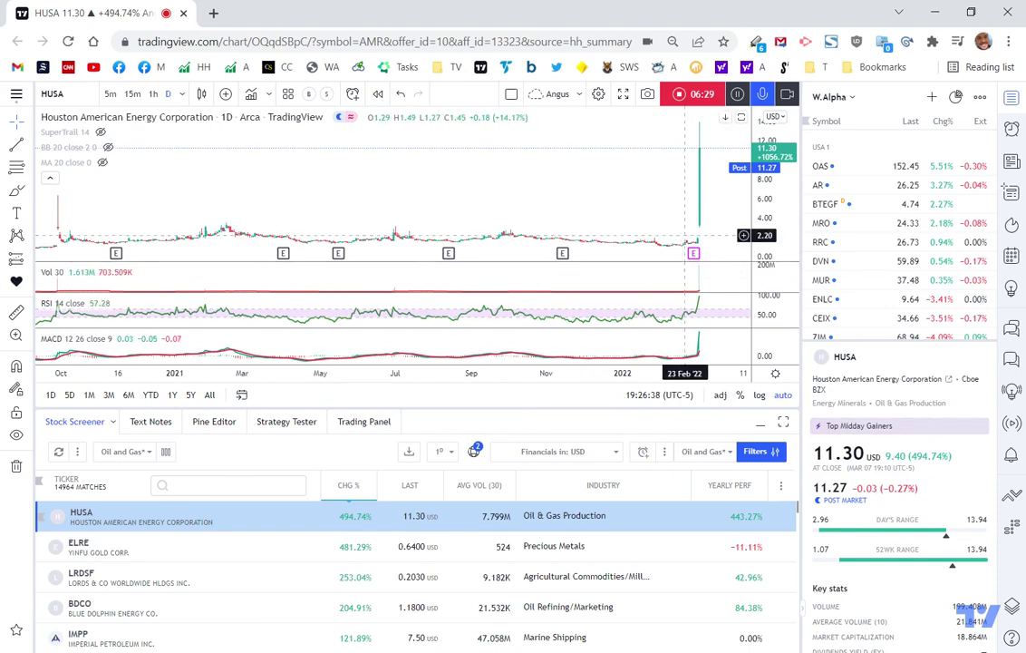
scroll(693, 238, "up", 5)
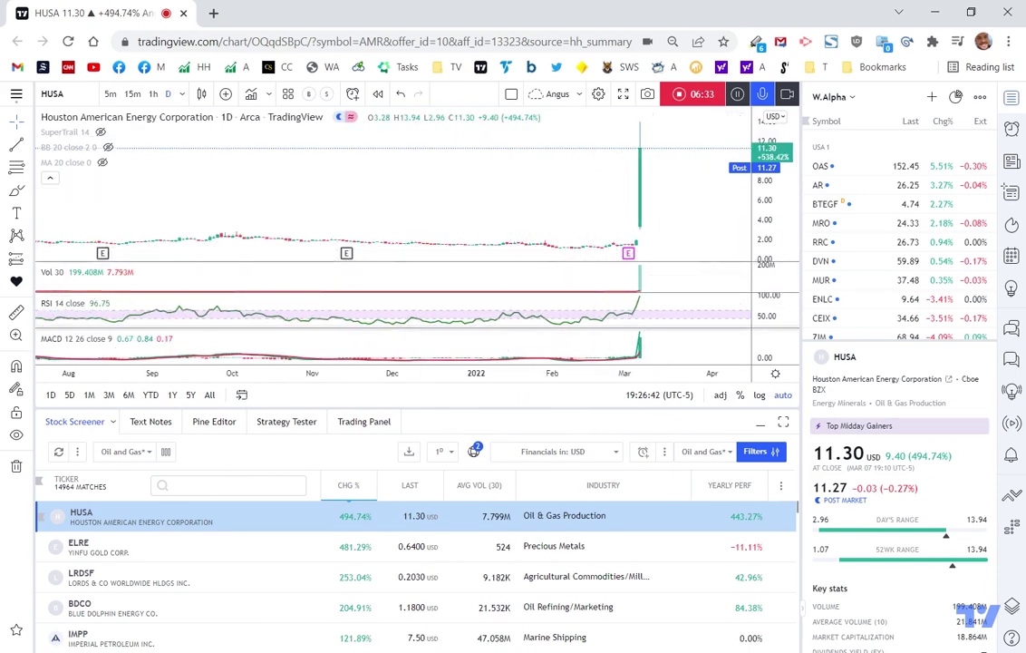
scroll(914, 487, "down", 5)
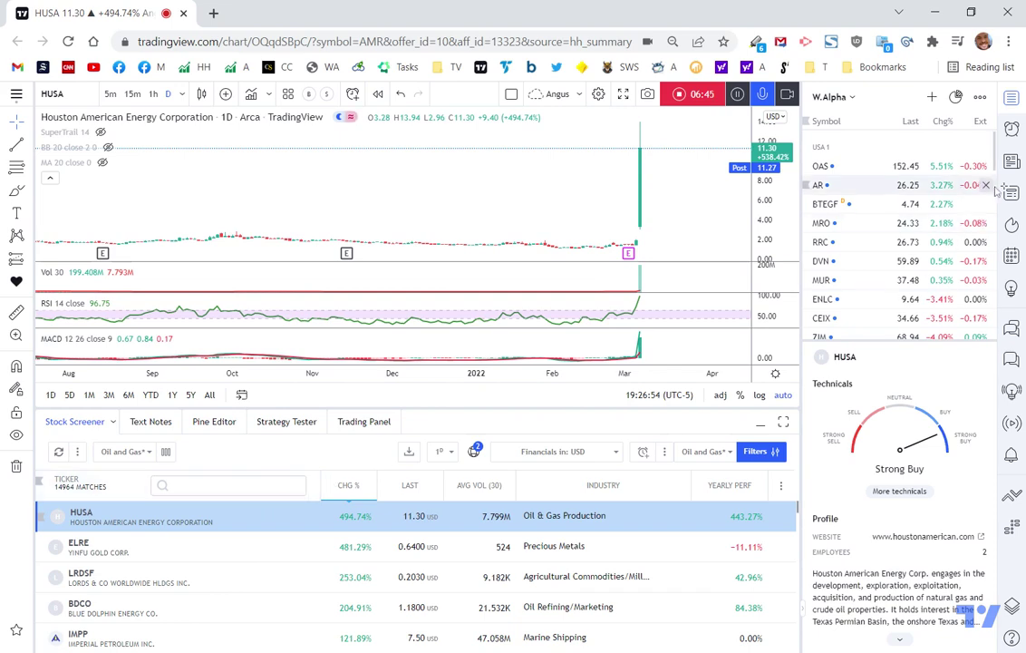
left_click(1014, 164)
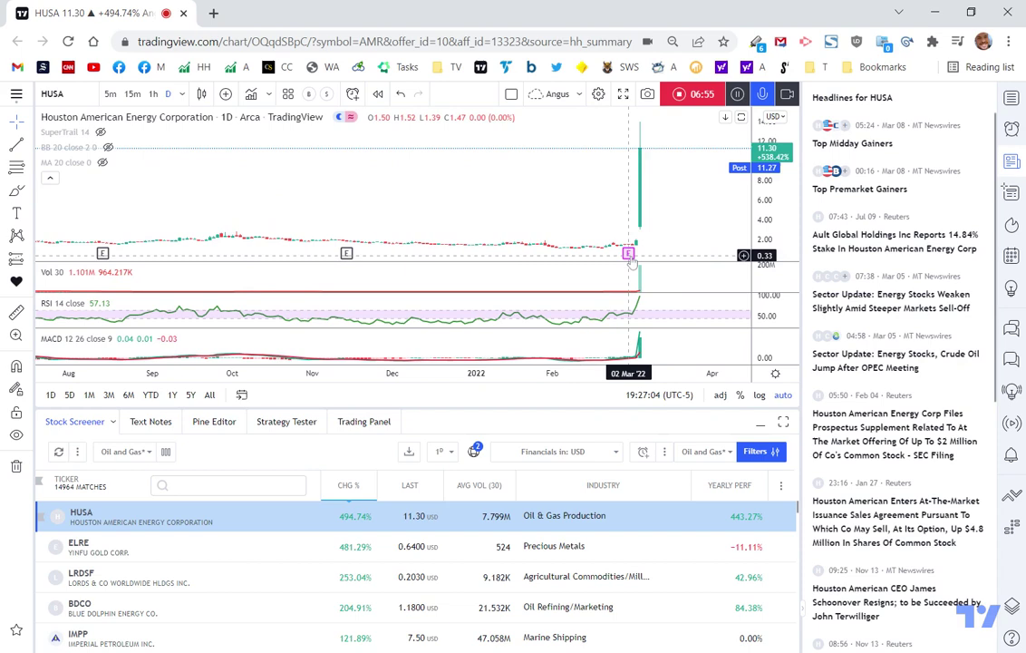
left_click(873, 147)
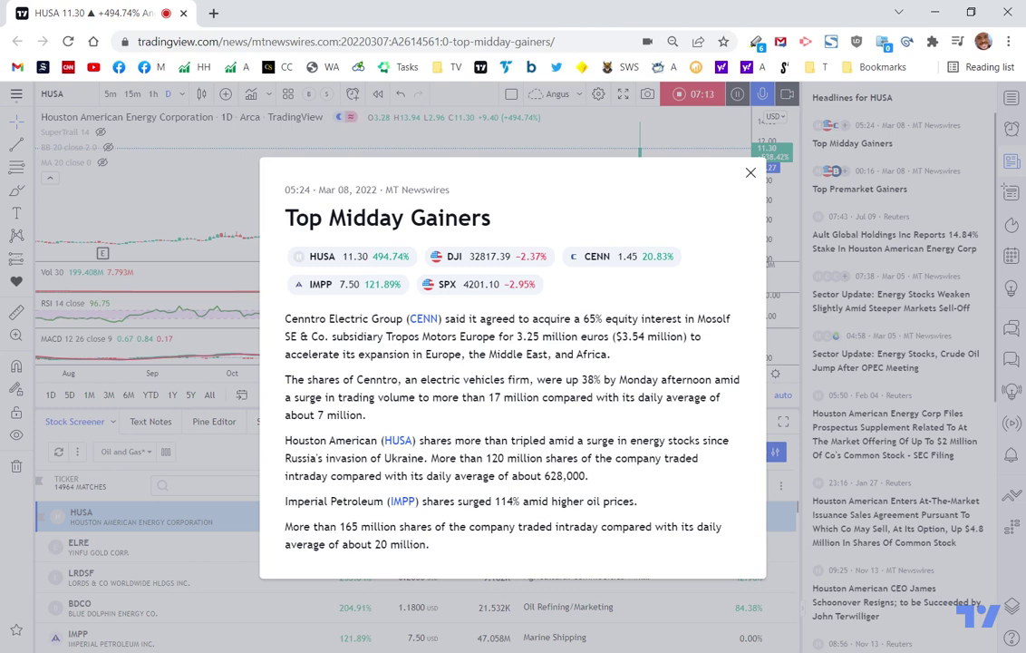
left_click(752, 172)
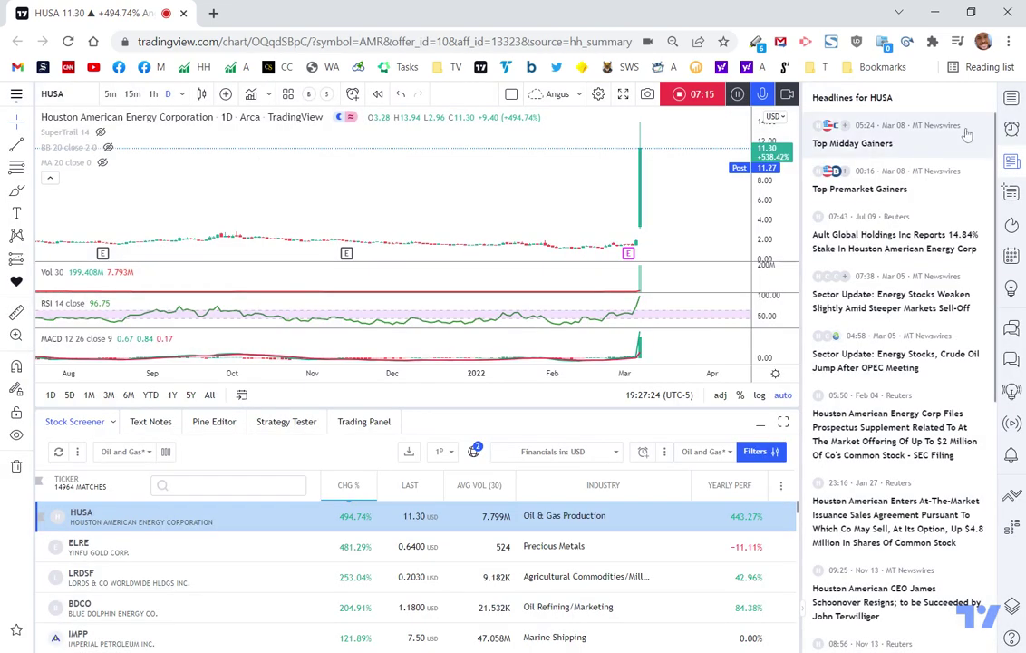
Create a new watchlist named 'Oil and Gas' and add HUSA to it
left_click(1011, 103)
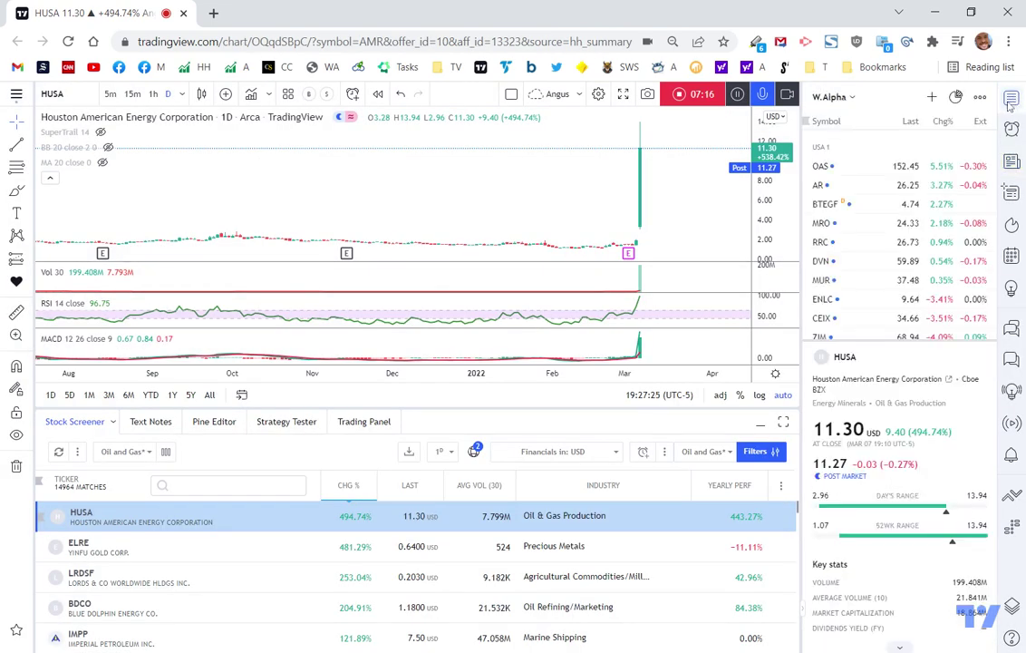
left_click(852, 97)
left_click(856, 126)
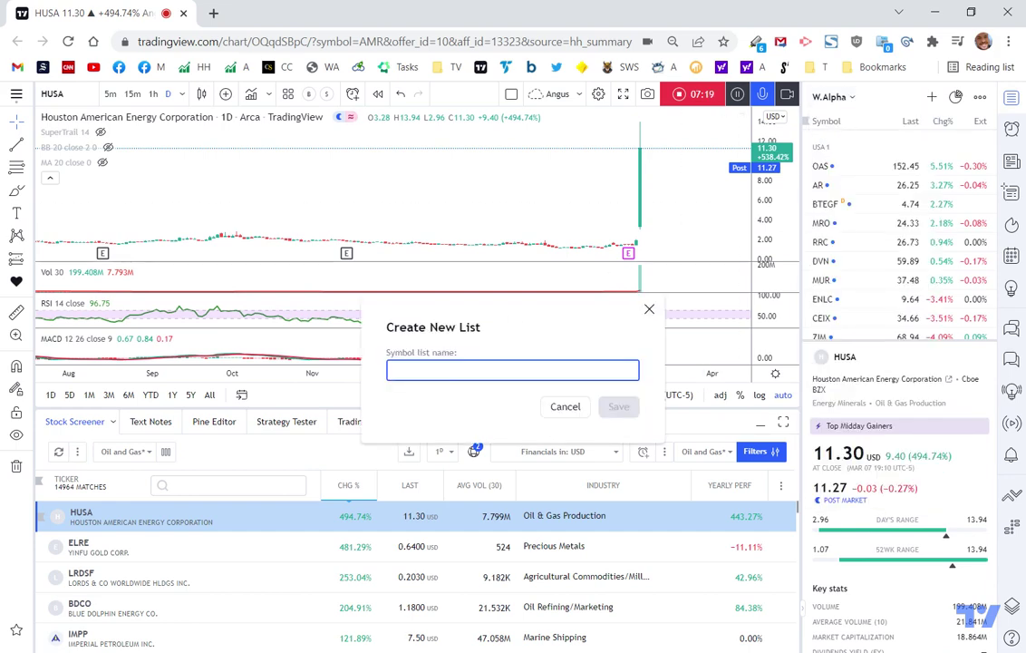
type("Oil and Gas")
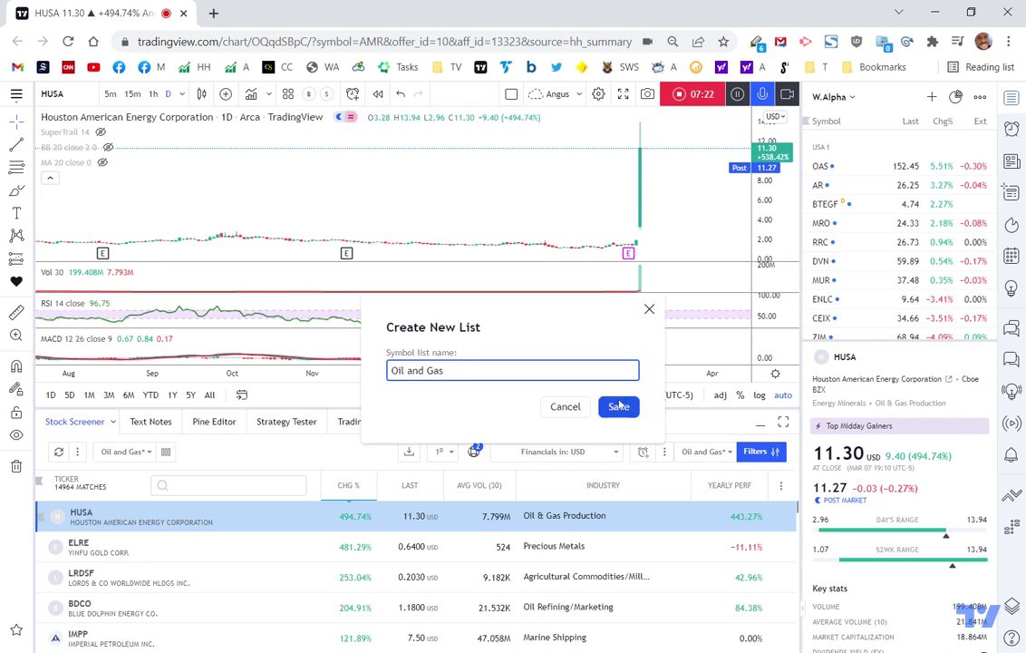
key("Return")
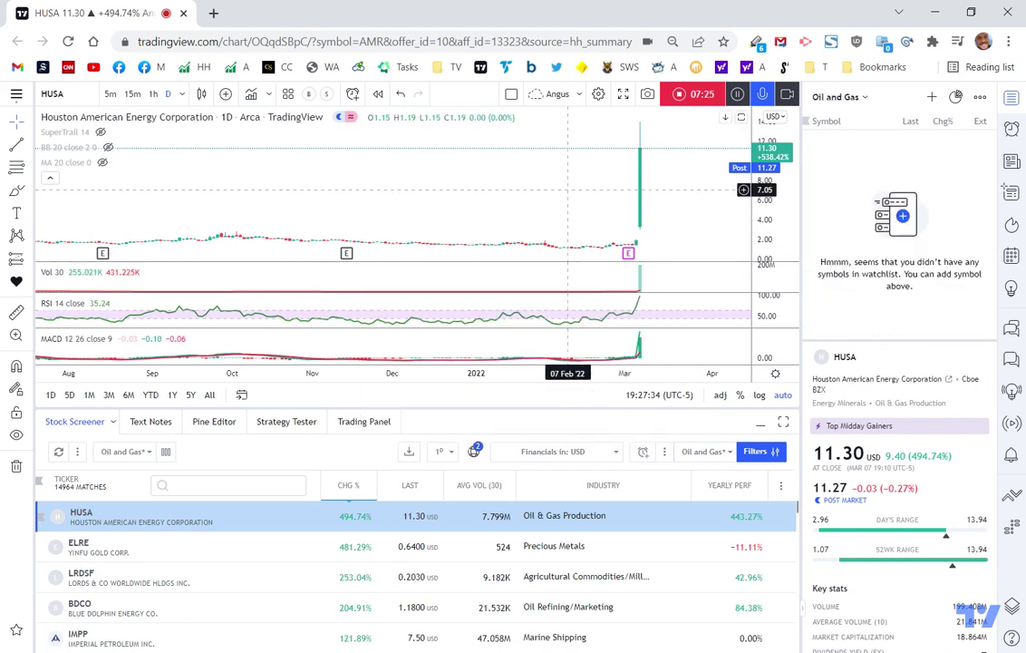
key("alt+w")
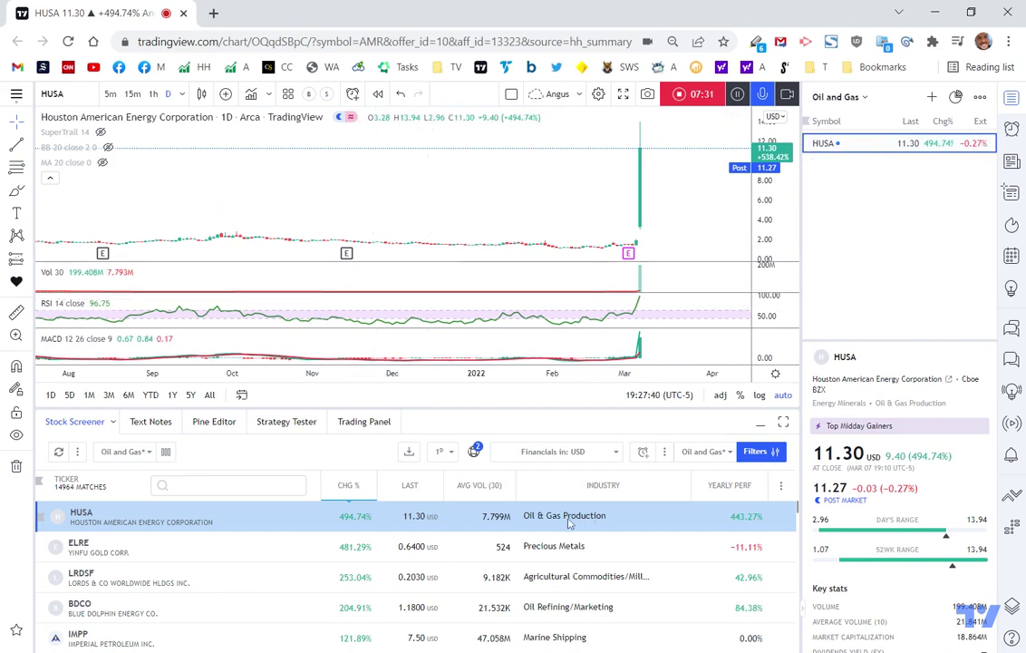
After viewing ELRE and LRDSF, set the 30-day average volume filter minimum to 100K
left_click(167, 547)
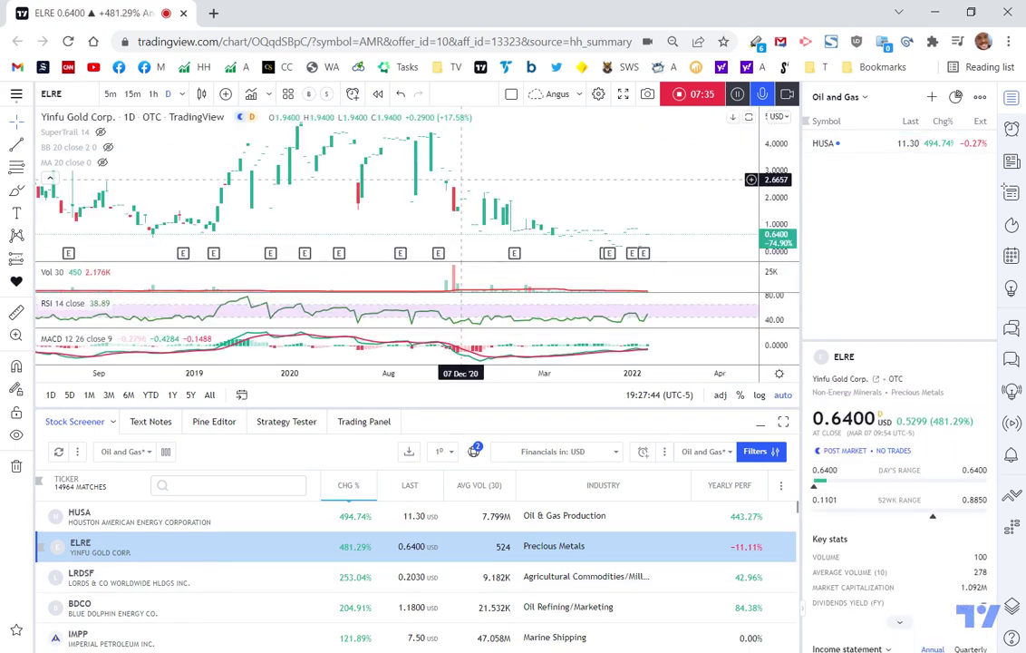
left_click(175, 579)
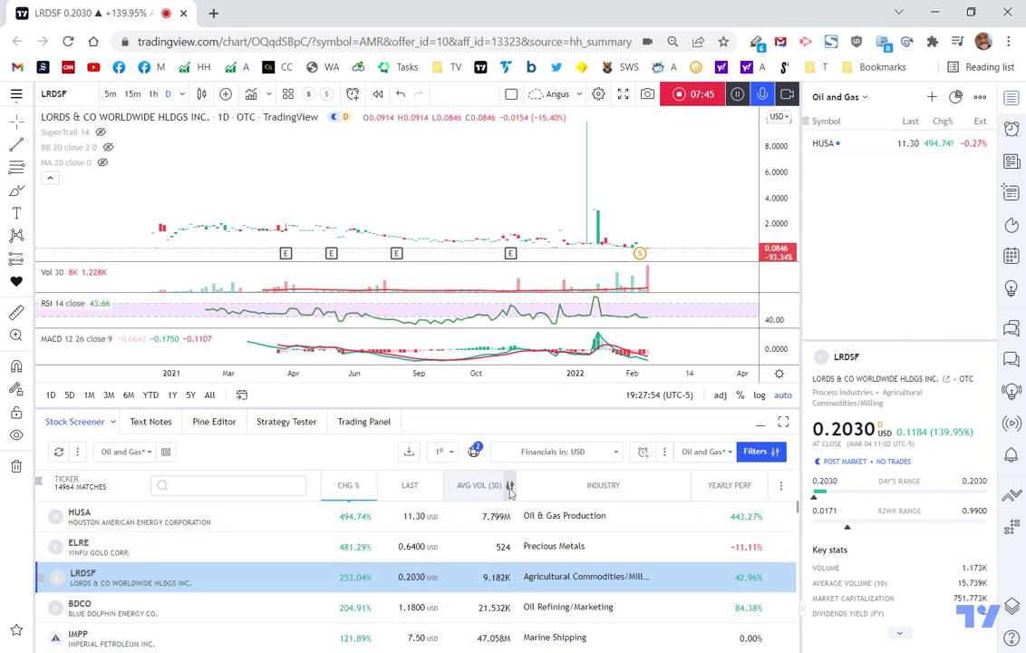
mouse_move(444, 487)
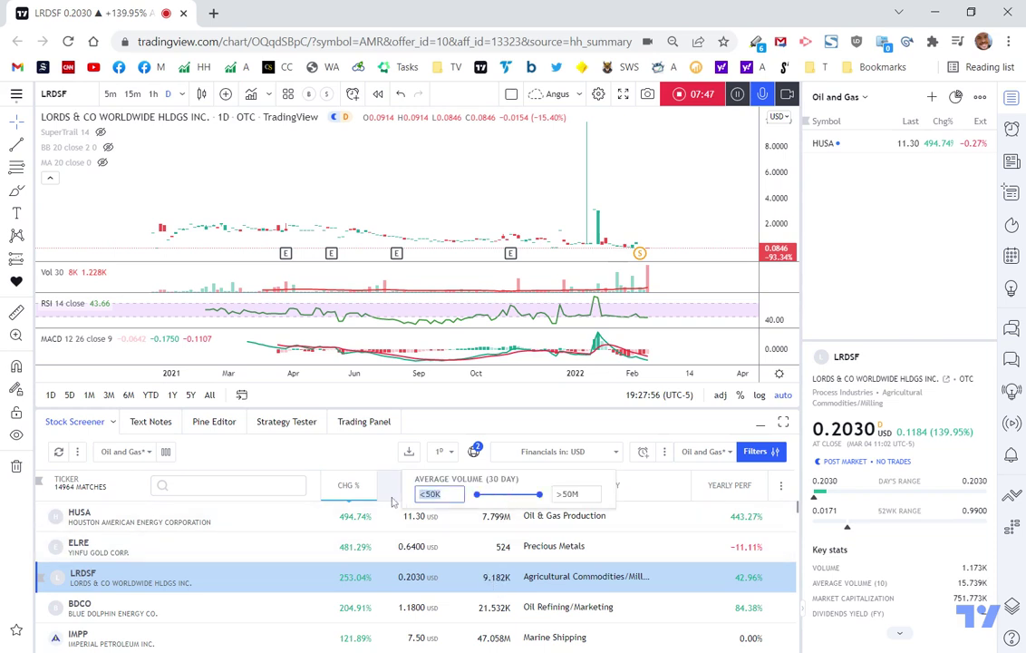
type("100")
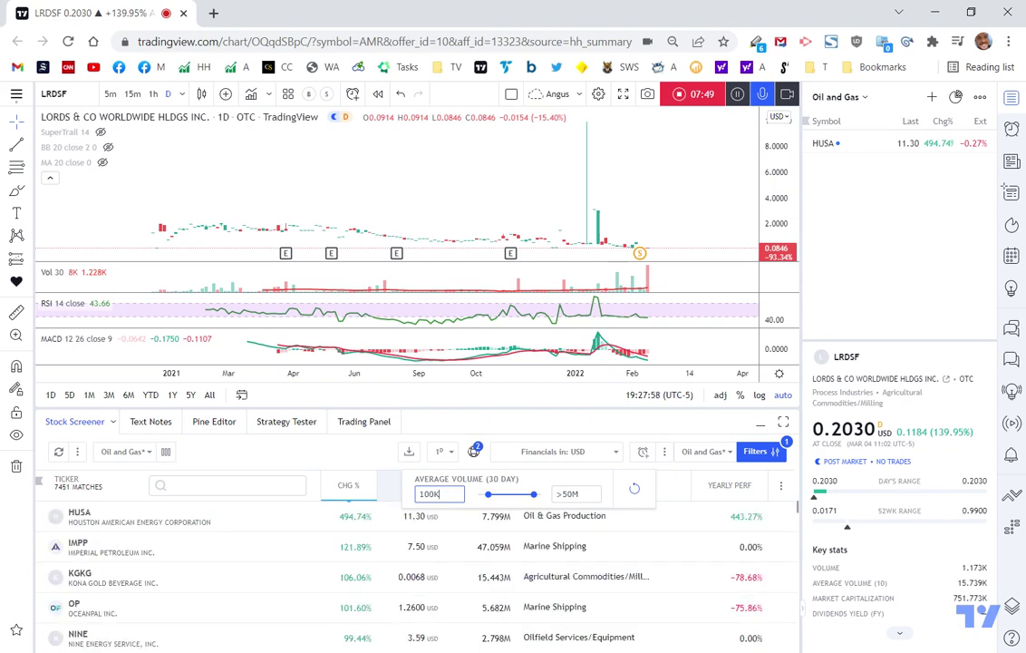
left_click(358, 471)
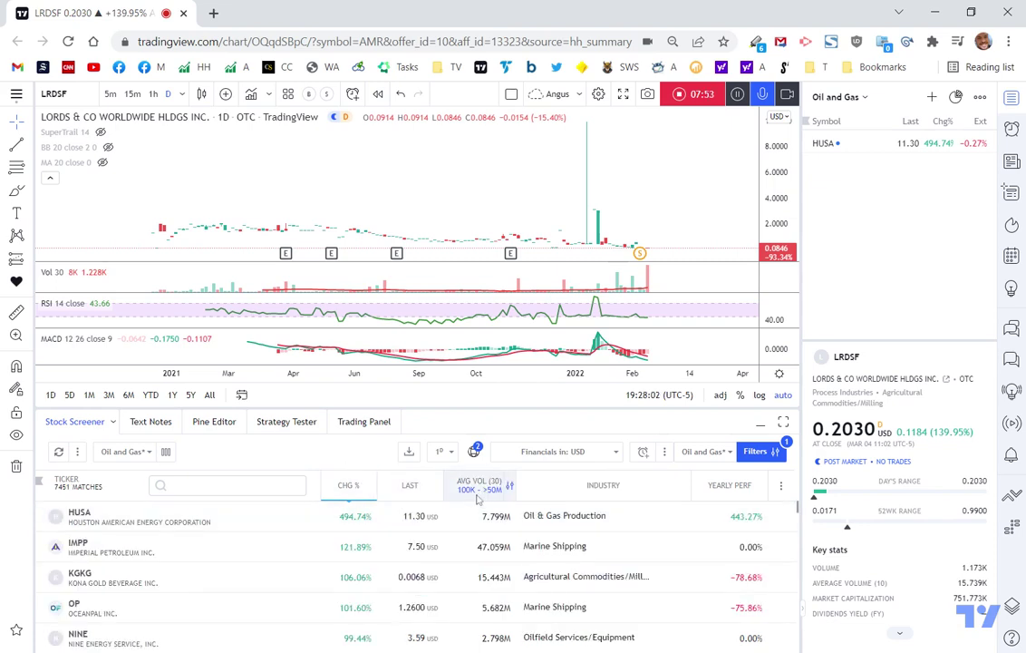
Filter the Last price to Above 0.1, leaving 6742 matches
left_click(412, 482)
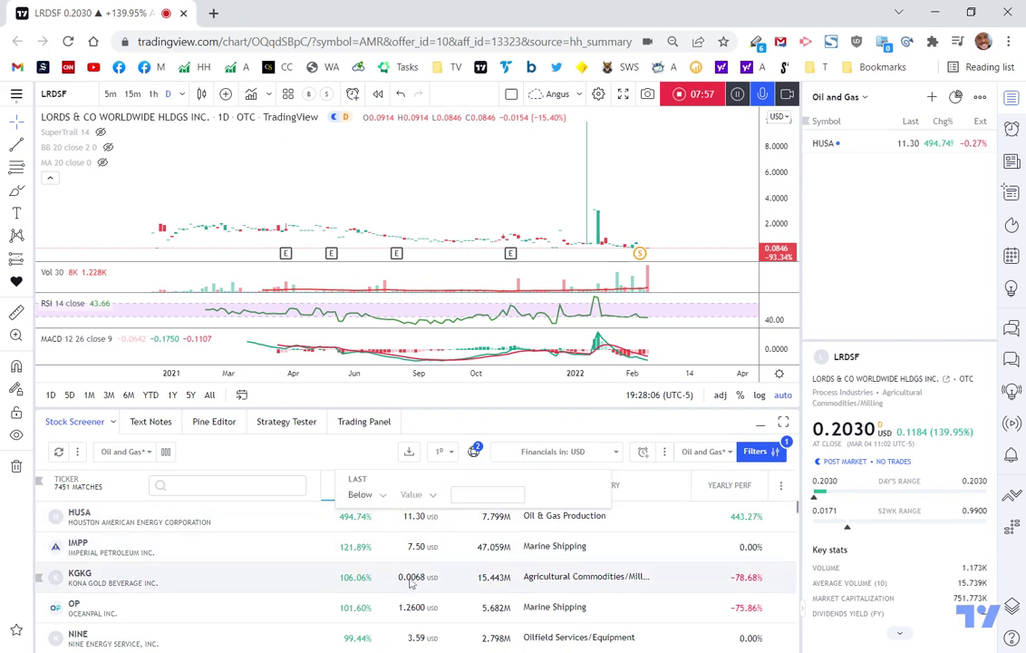
left_click(386, 501)
left_click(373, 534)
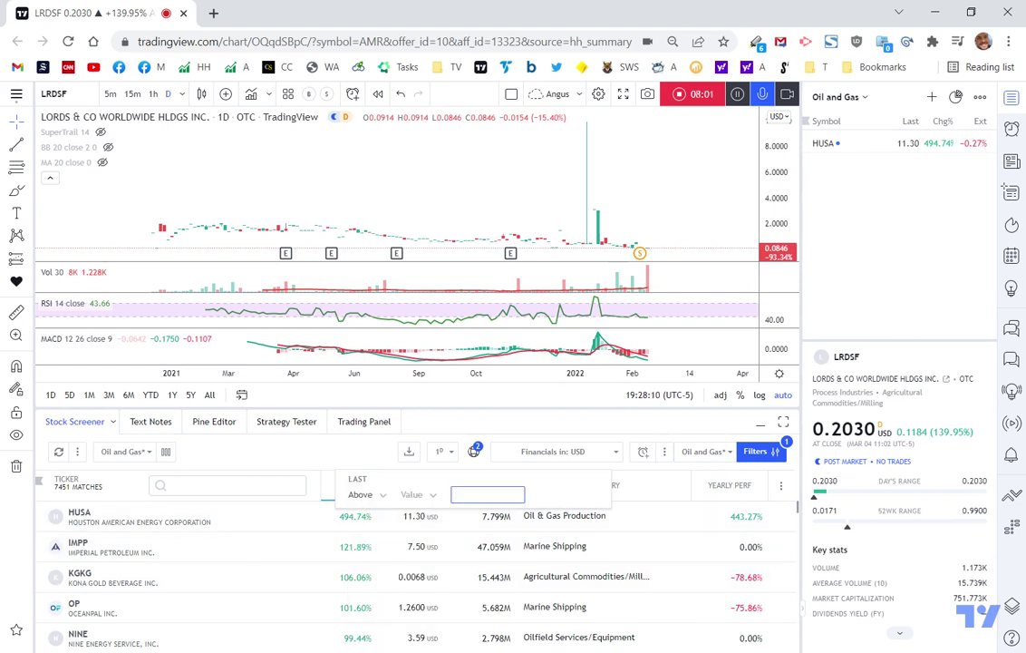
type(".1")
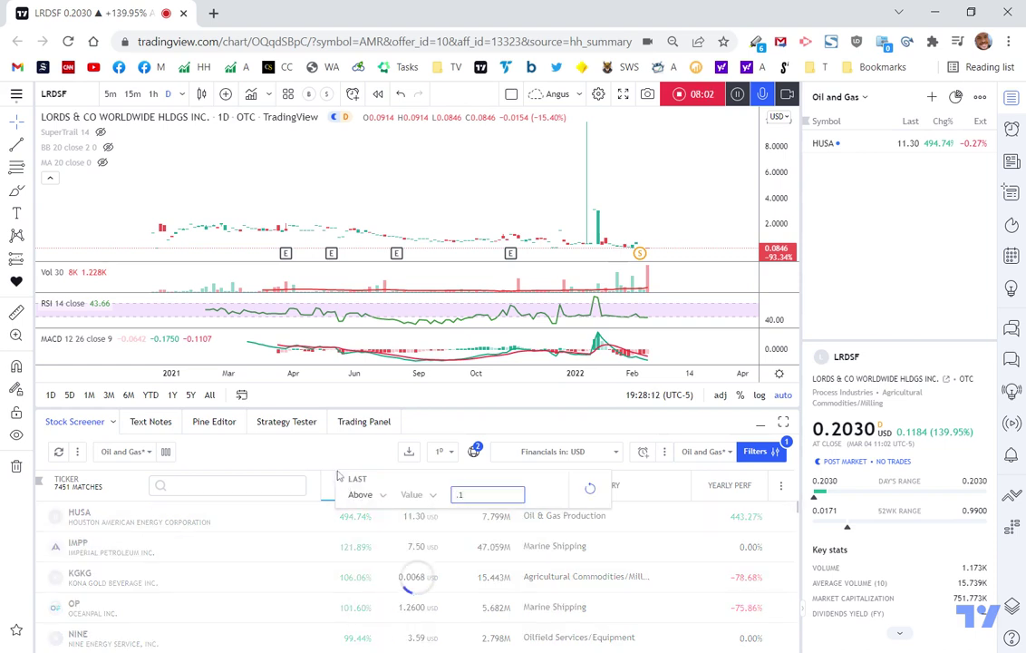
left_click(331, 464)
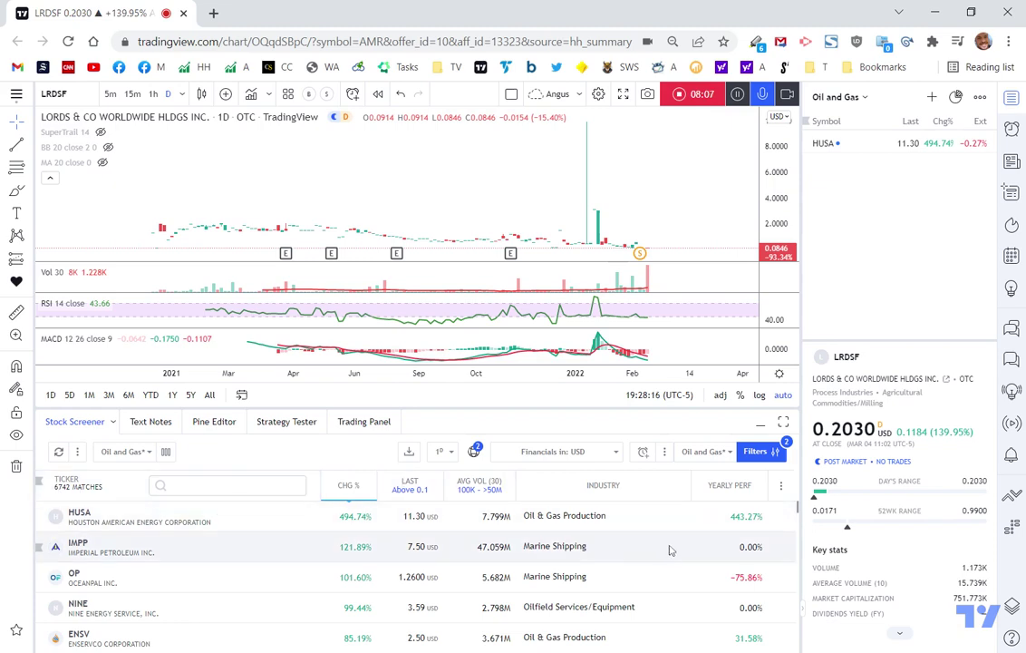
Browse the filtered results, viewing the IMPP and OceanPal charts
left_click(168, 548)
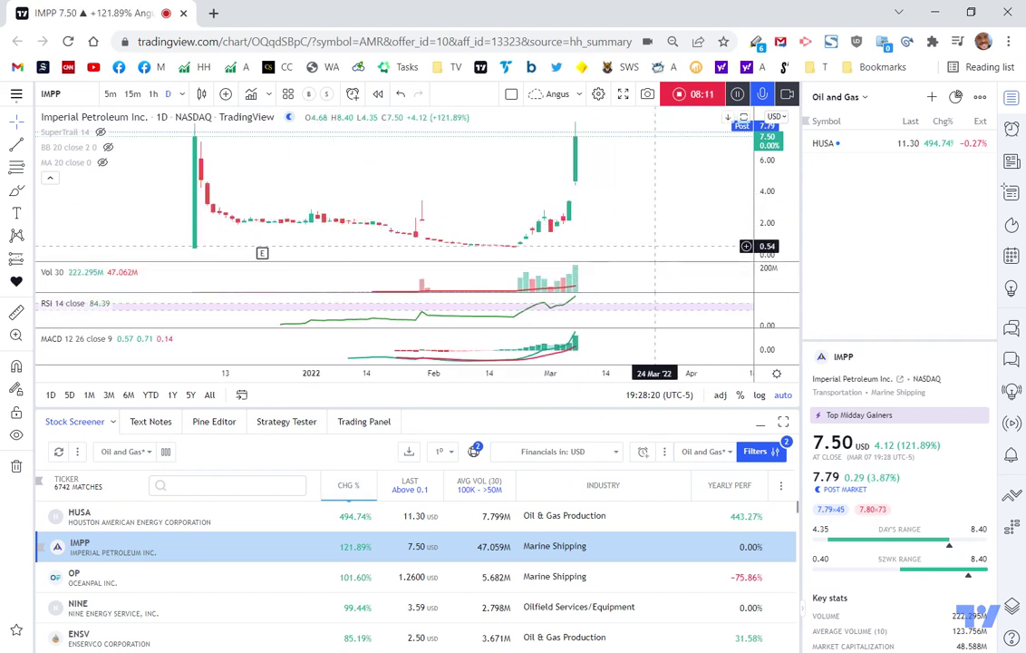
scroll(900, 542, "down", 5)
scroll(900, 541, "down", 2)
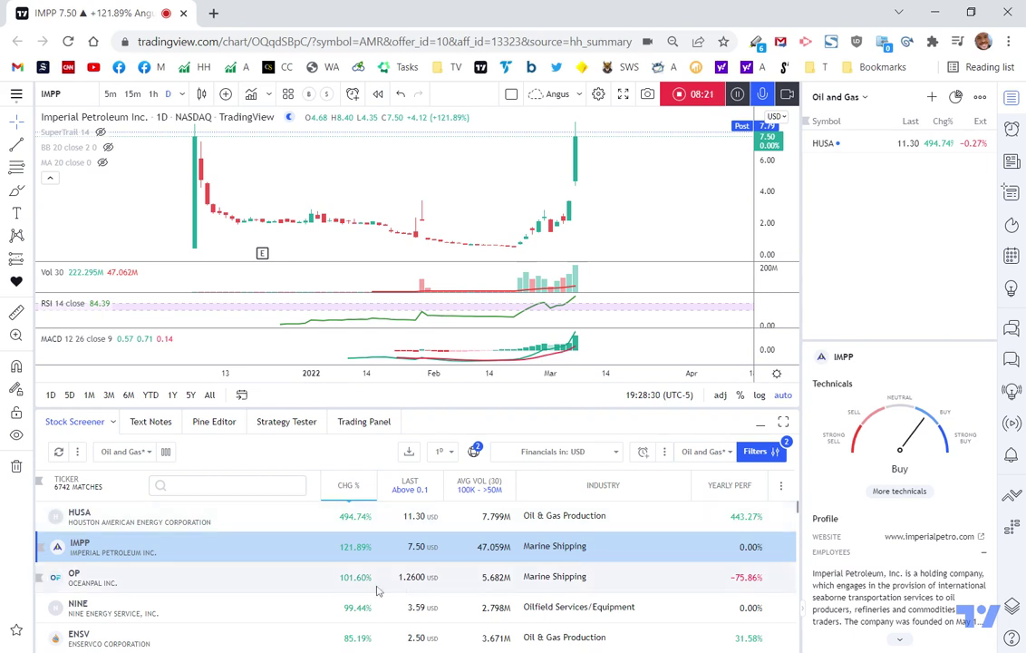
left_click(227, 579)
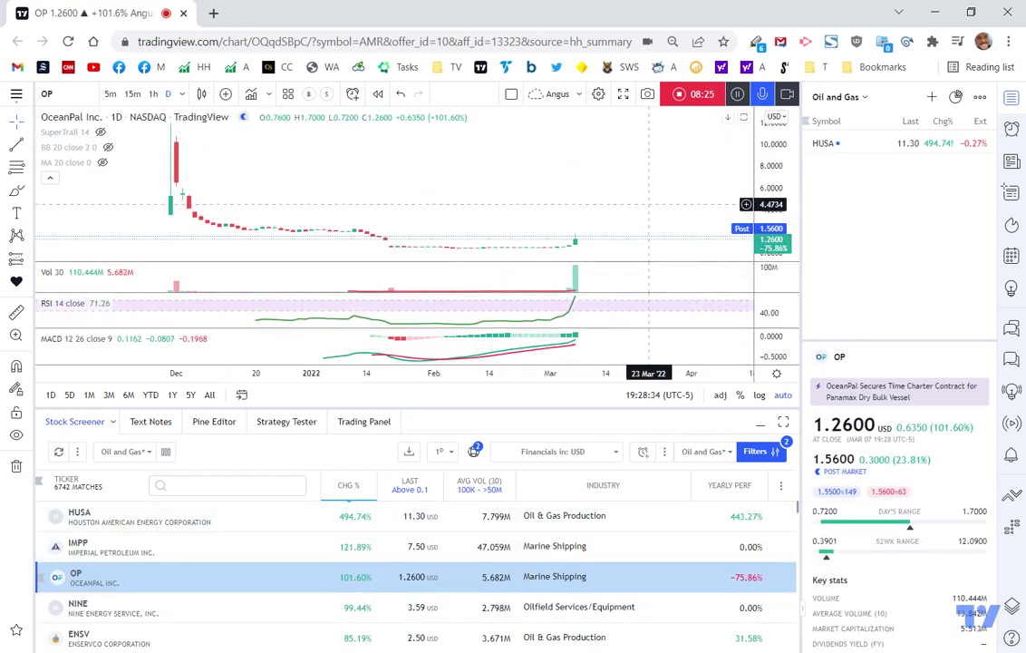
scroll(607, 250, "down", 1)
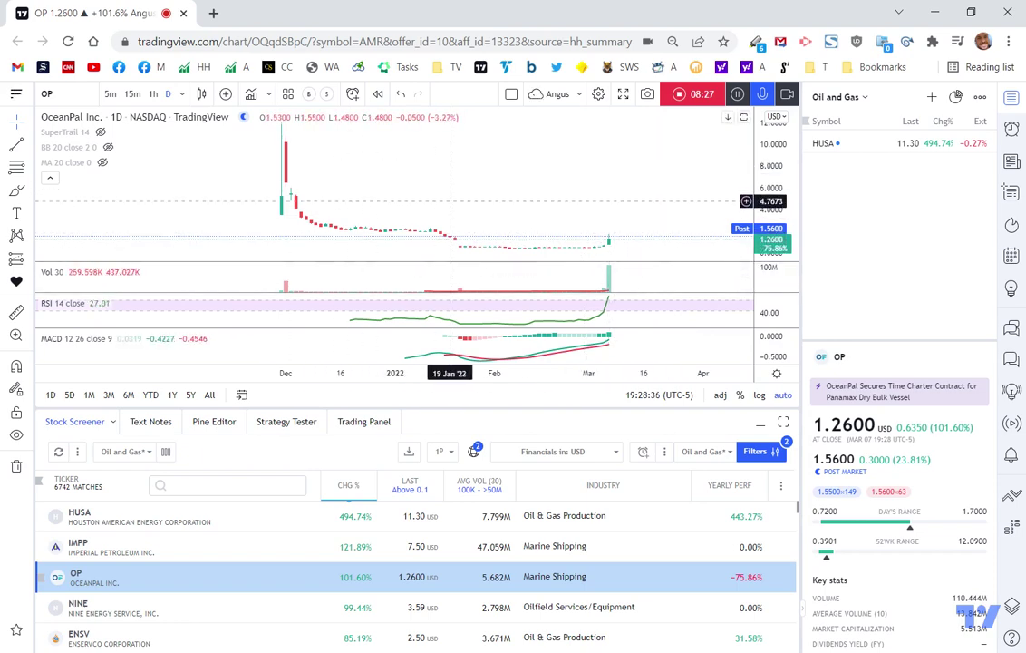
scroll(595, 222, "up", 3)
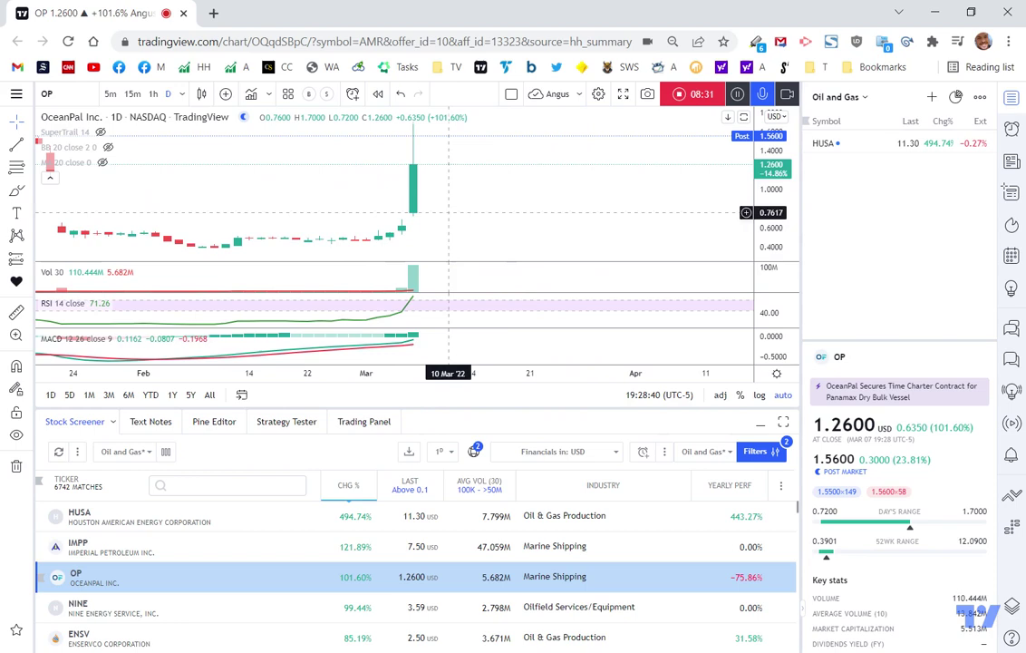
scroll(590, 208, "down", 3)
scroll(585, 208, "up", 3)
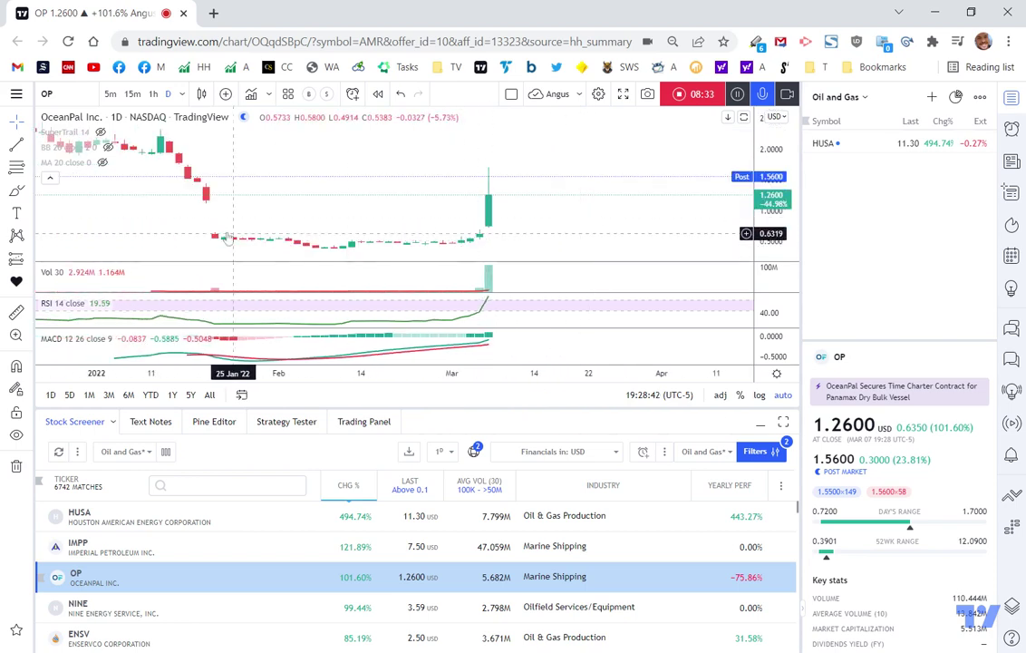
scroll(572, 201, "down", 3)
scroll(573, 202, "down", 2)
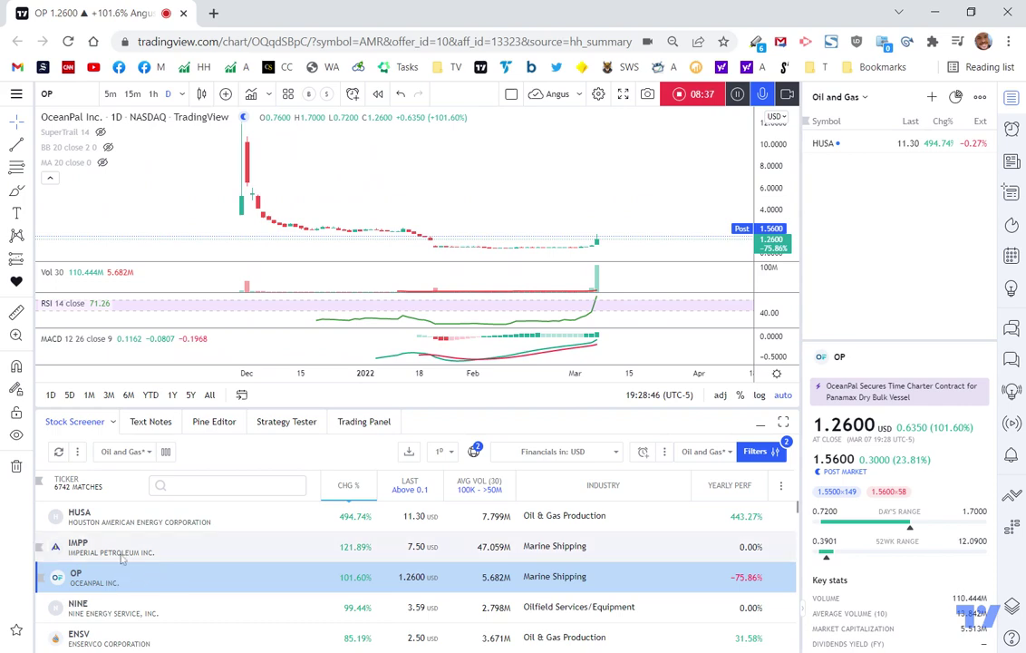
Move on past NINE and chart Ion Geophysical (IO) at 1.39, up 73.75%
key("Down")
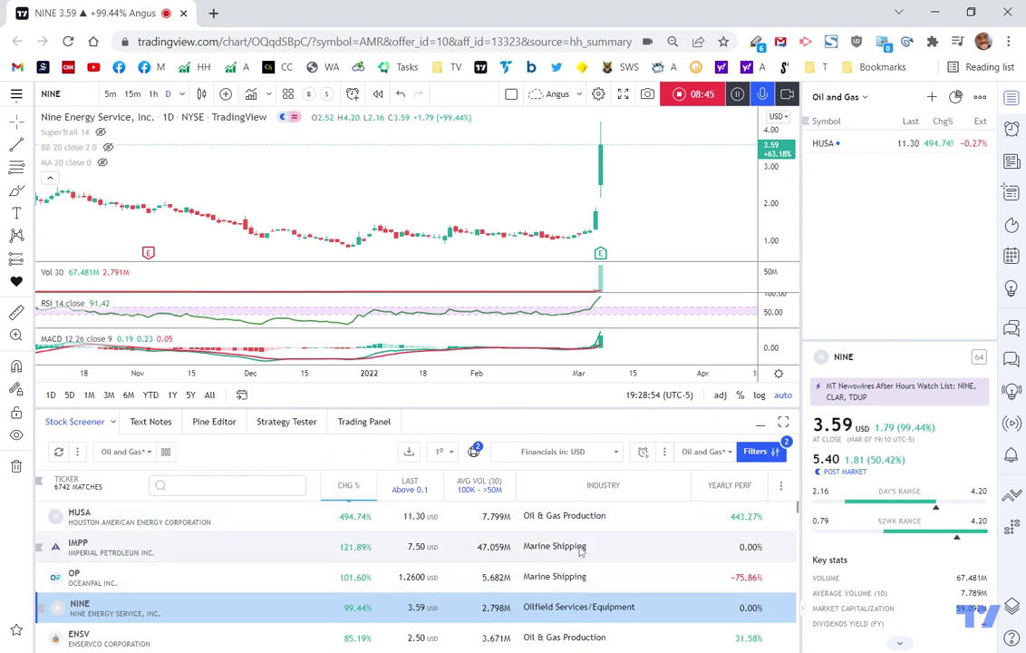
scroll(616, 562, "down", 3)
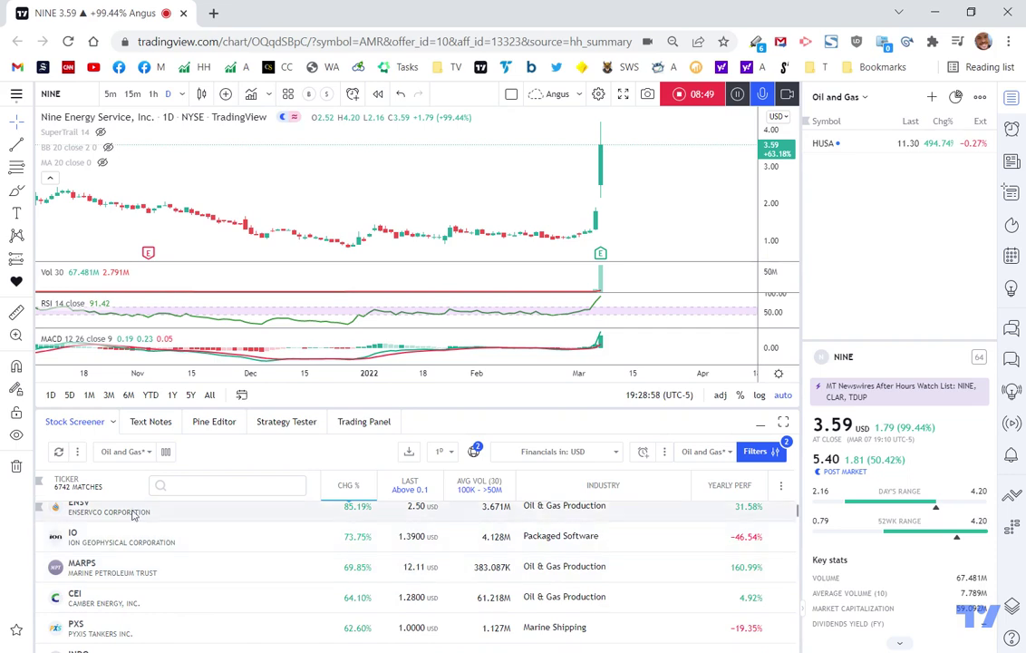
left_click(299, 537)
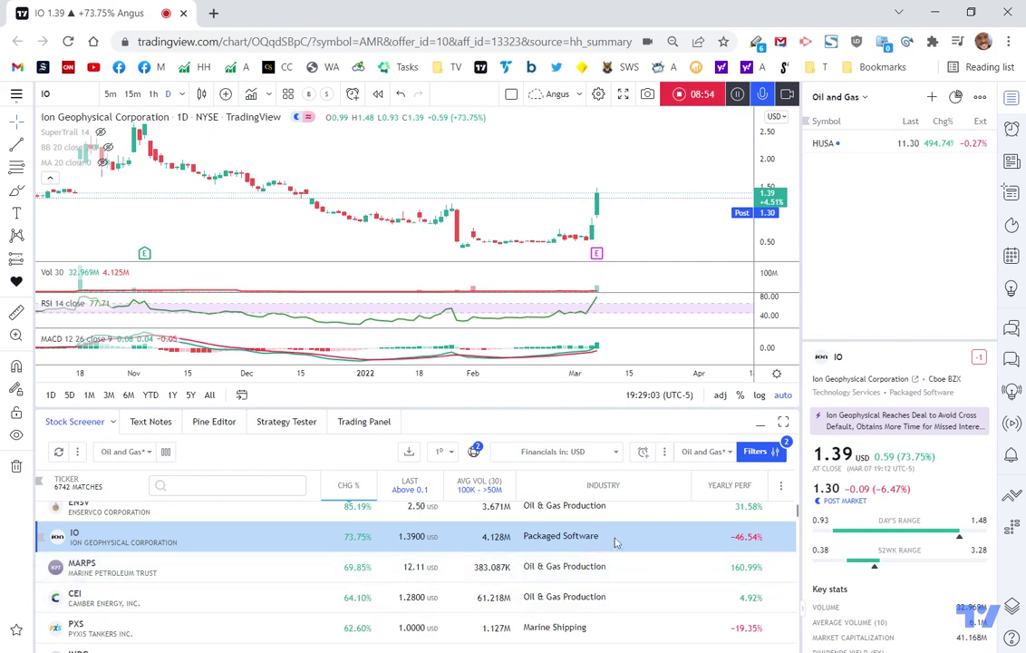
scroll(556, 226, "down", 3)
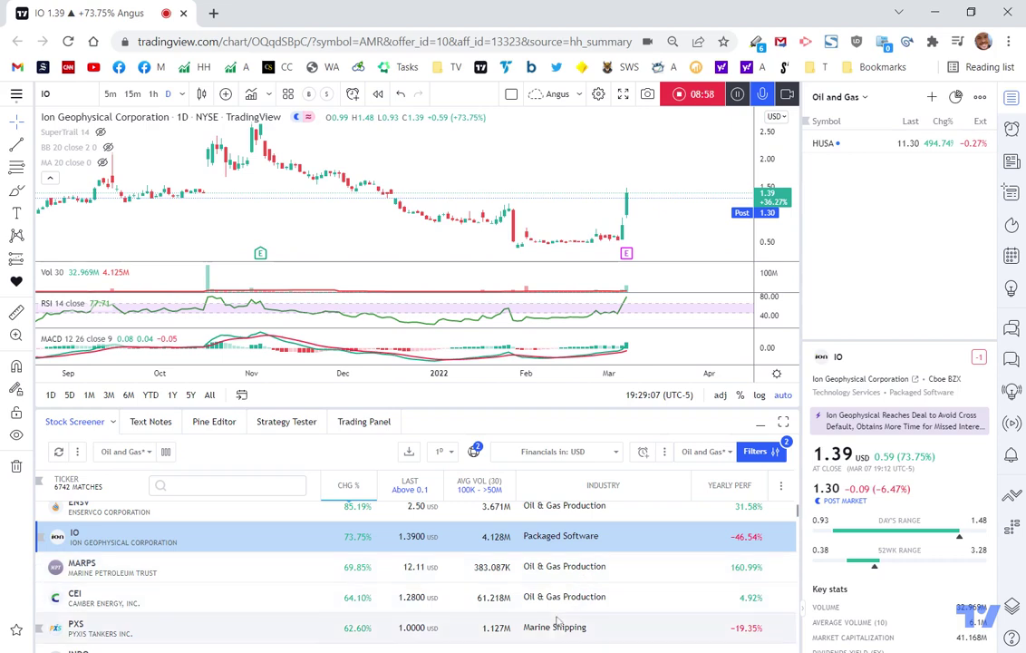
scroll(589, 544, "up", 3)
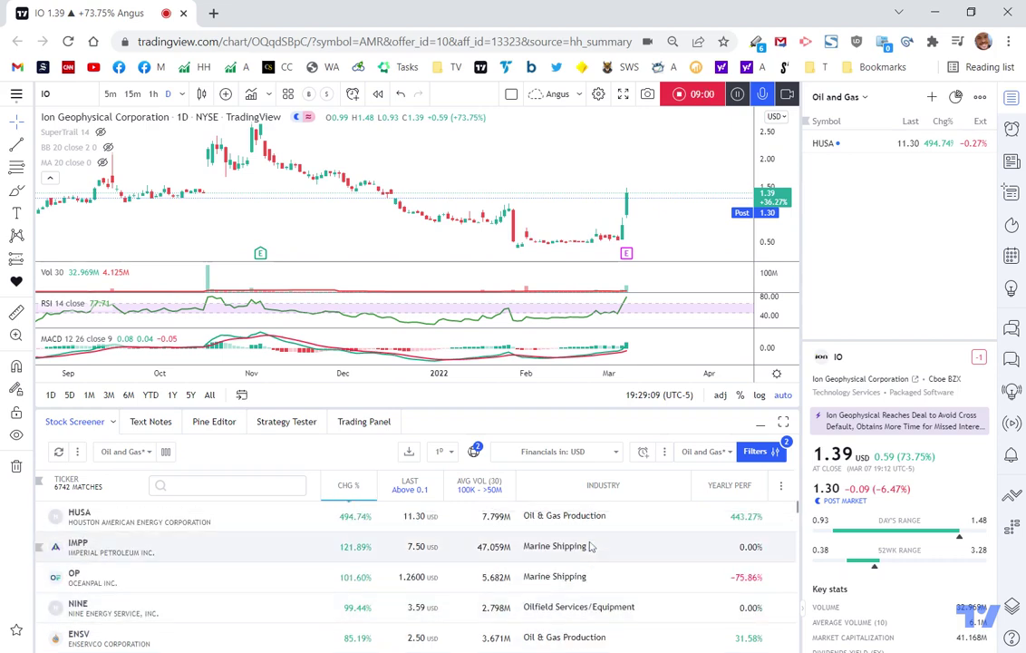
Filter Industry to Integrated Oil, Oil & Gas Pipelines/Production, Oil Refining/Marketing and Oilfield Services/Equipment
left_click_drag(698, 497, 686, 490)
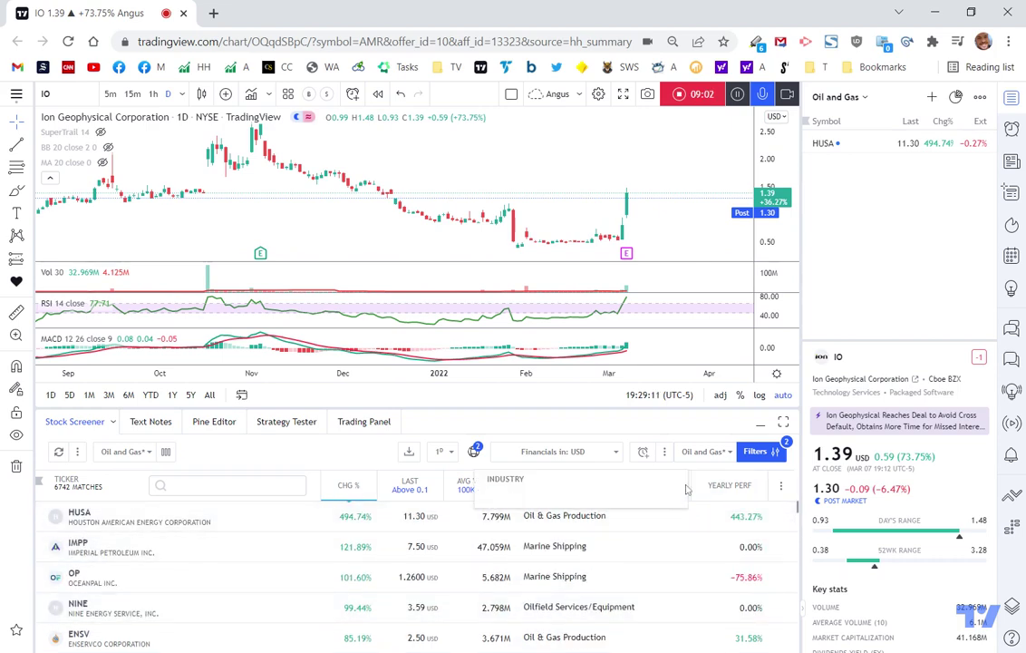
mouse_move(521, 497)
left_mouse_down()
mouse_move(89, 482)
mouse_move(514, 500)
left_mouse_up()
left_click(515, 497)
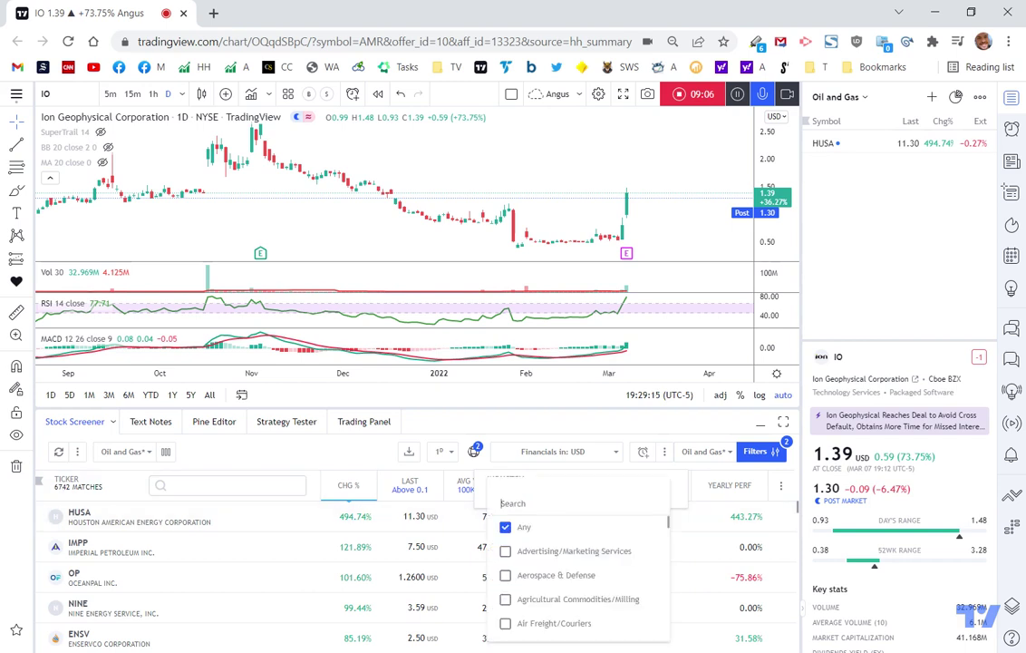
type("oil")
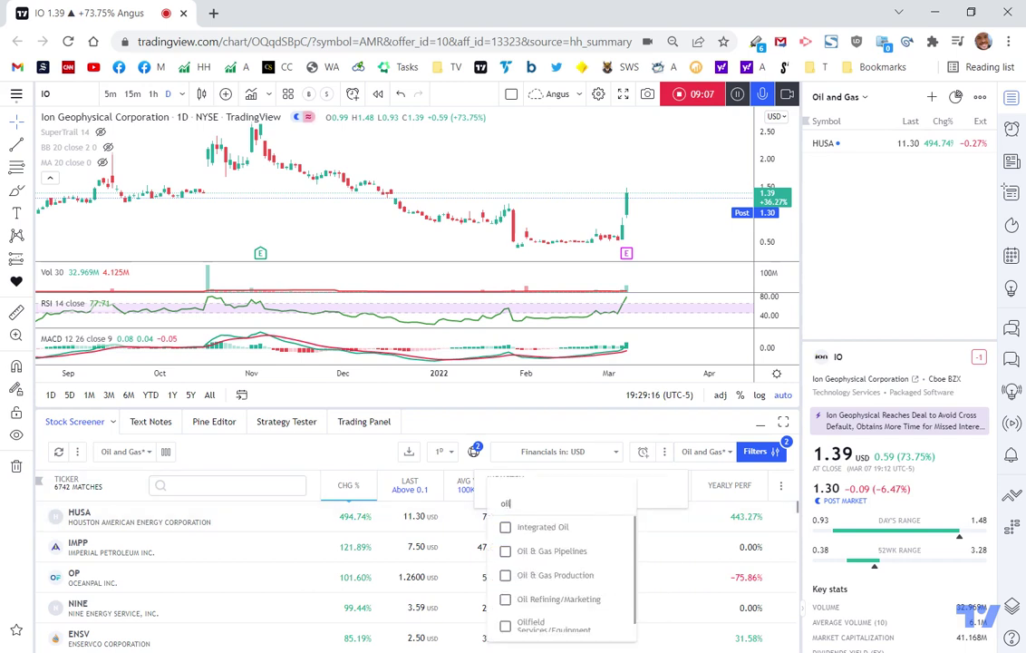
left_click(505, 527)
left_click(505, 551)
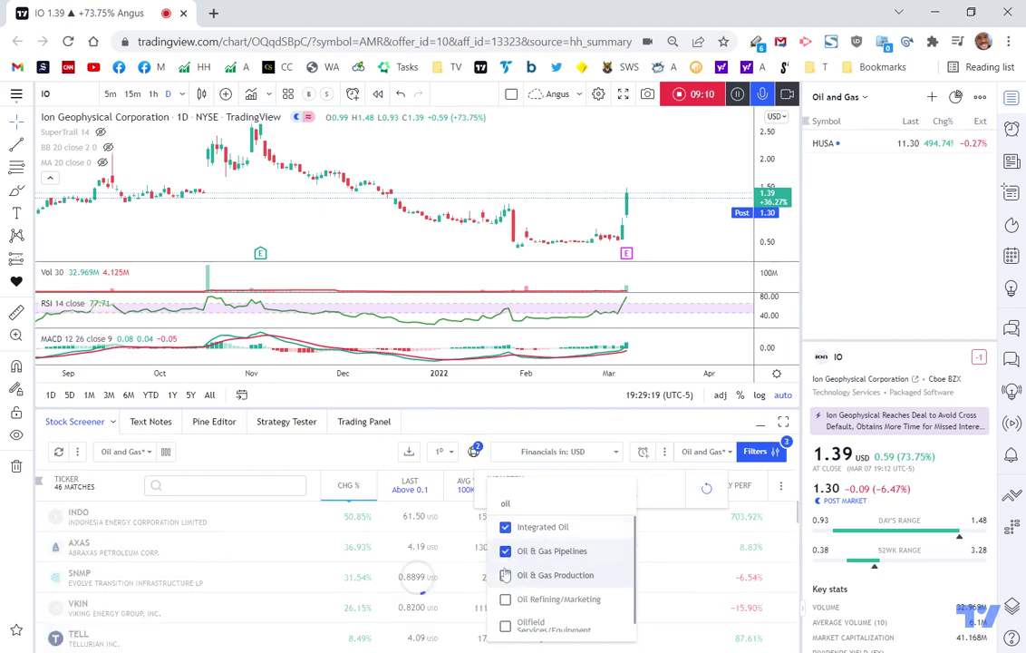
left_click(505, 575)
left_click(504, 599)
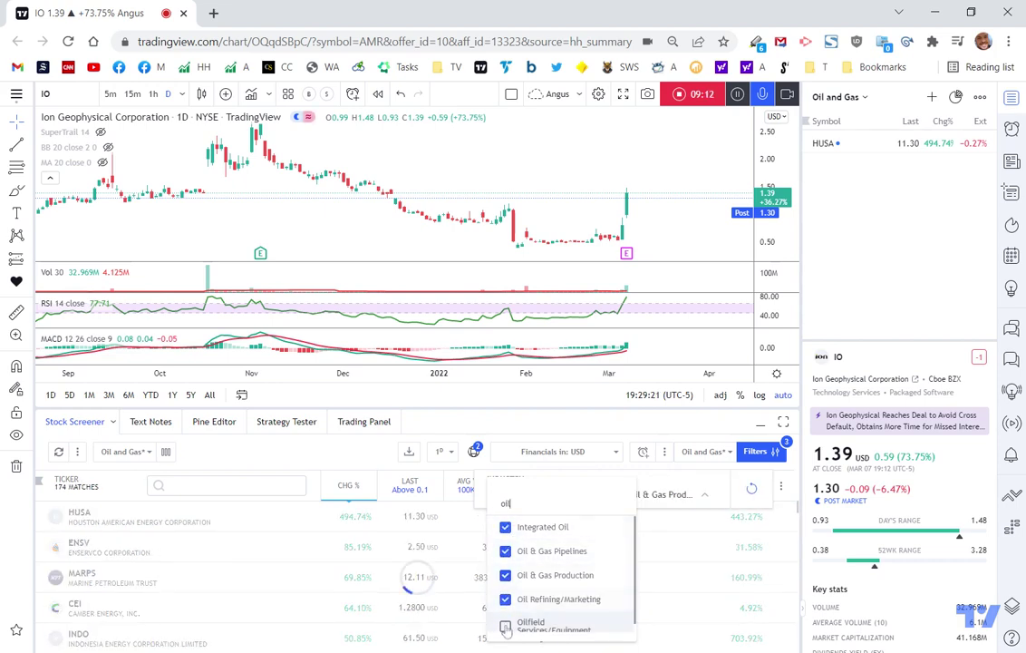
left_click(504, 625)
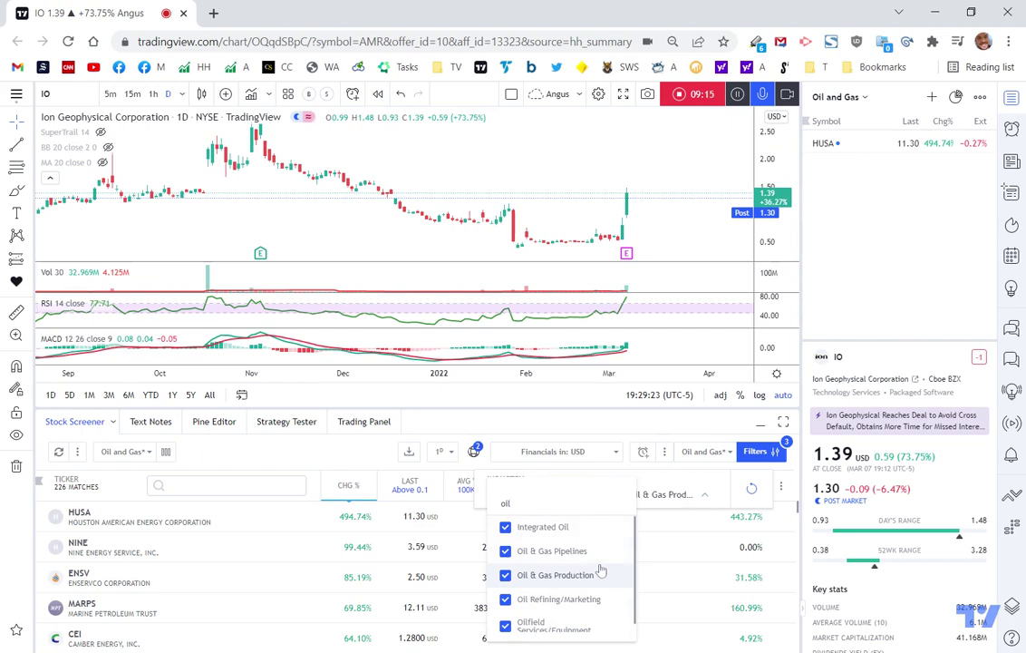
scroll(600, 569, "down", 1)
left_click(624, 428)
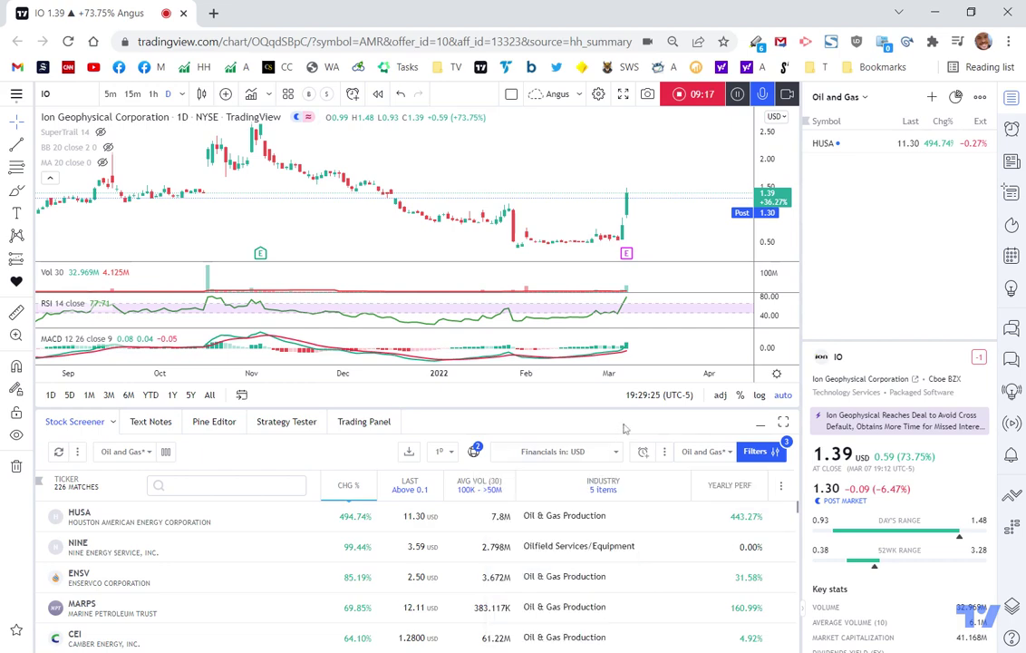
left_click_drag(725, 408, 725, 315)
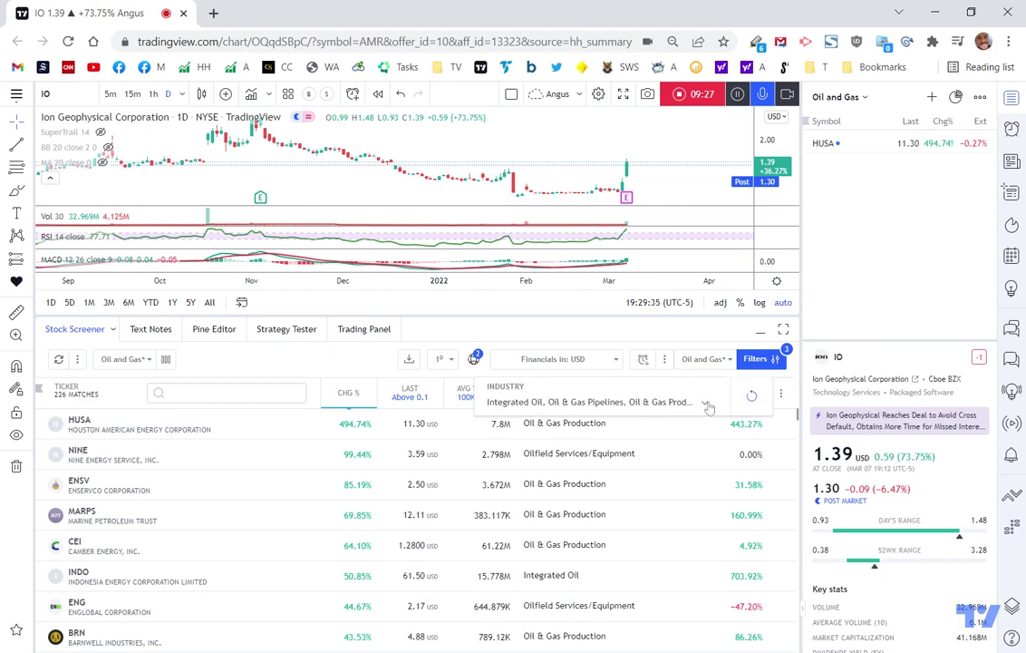
Add Marine Shipping and Gas Distributors to the industry filter, leaving 284 matches
left_click(508, 407)
type("shippi")
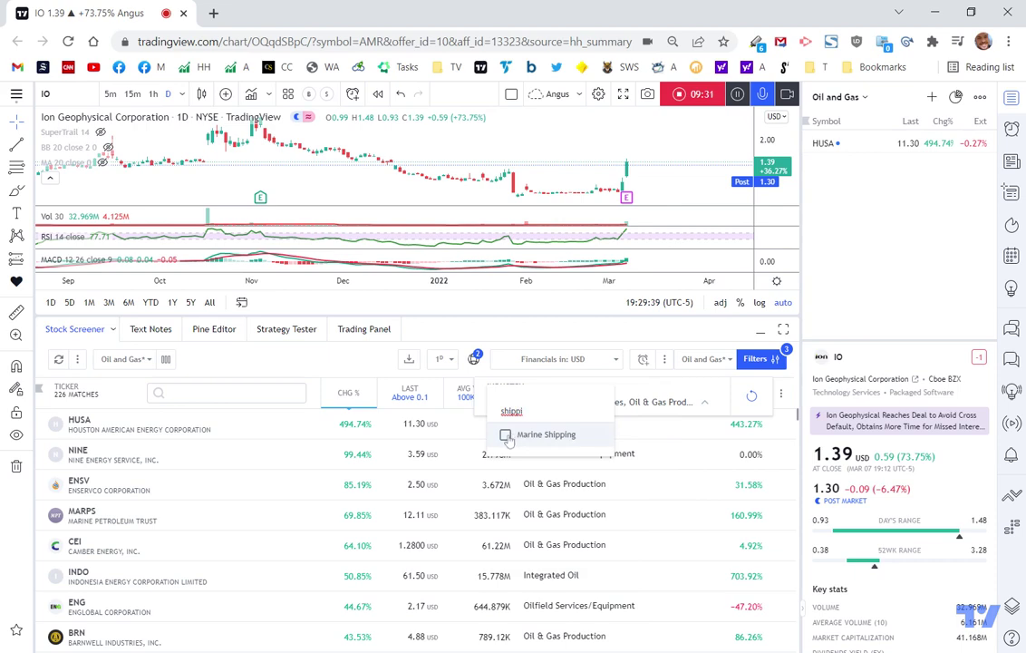
left_click(505, 435)
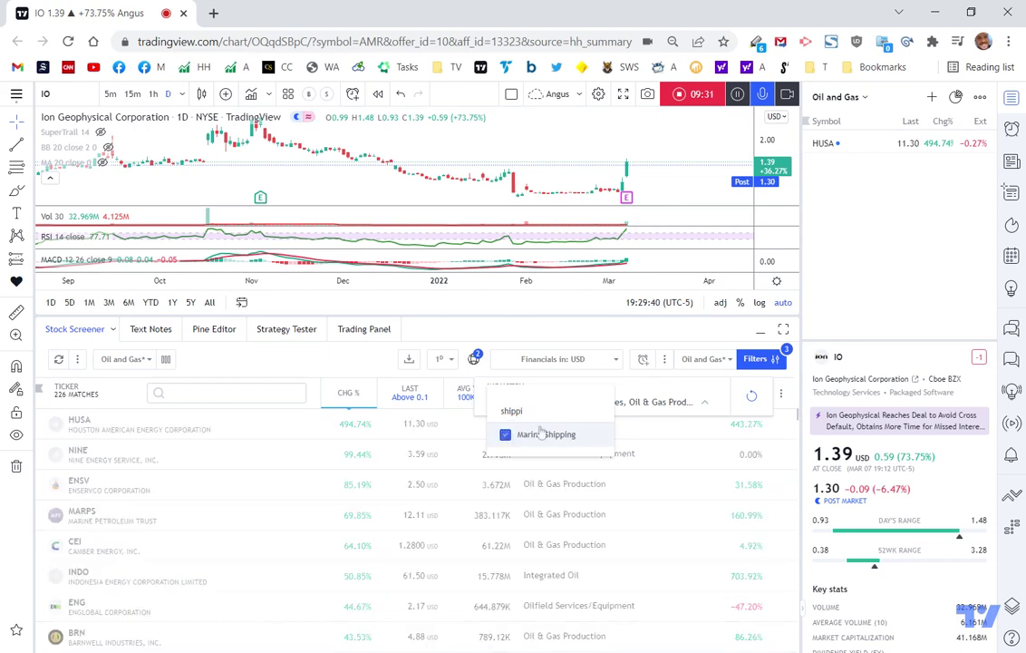
left_click(334, 363)
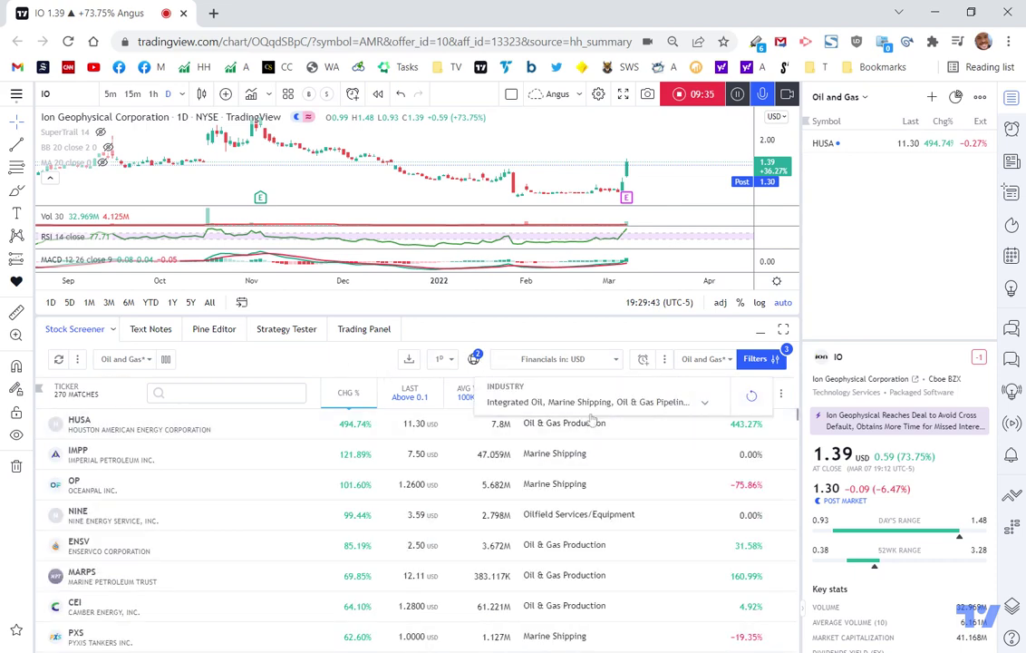
left_click(705, 404)
type("gas")
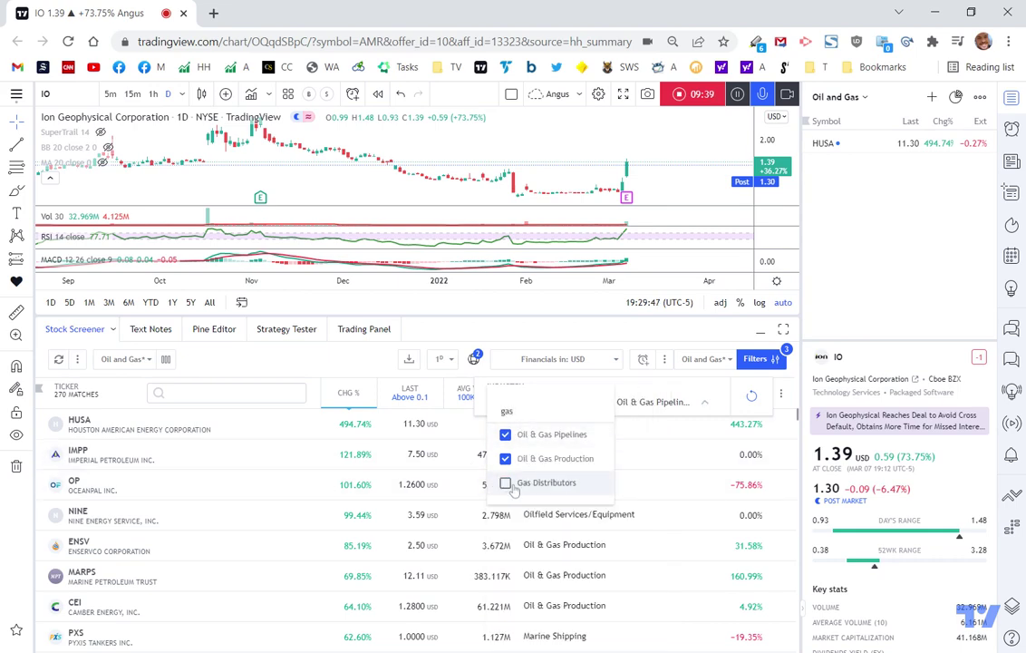
left_click(506, 485)
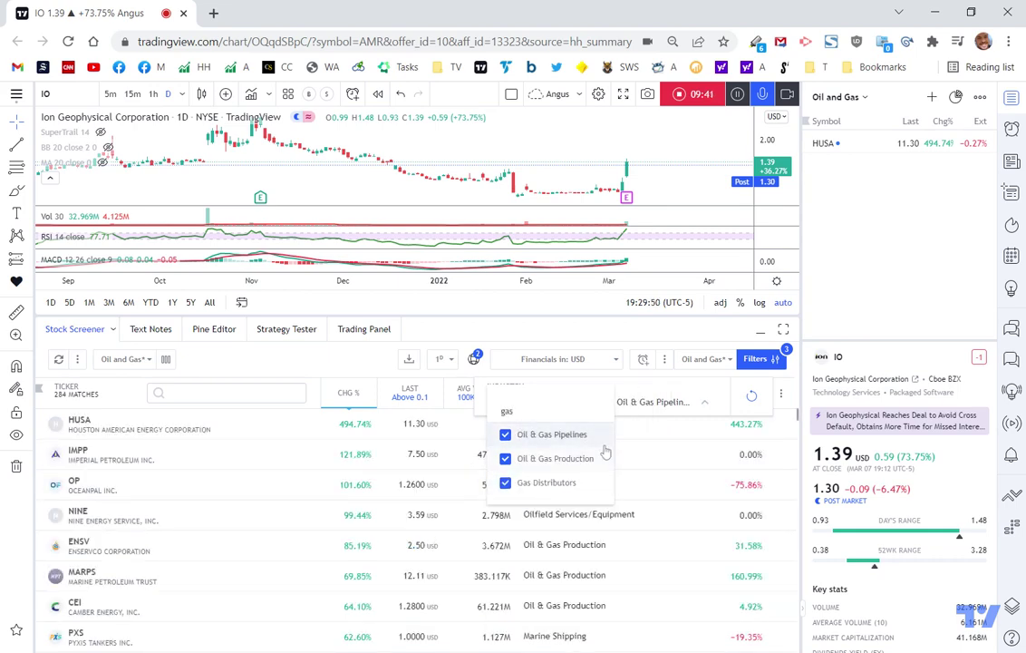
left_click(300, 373)
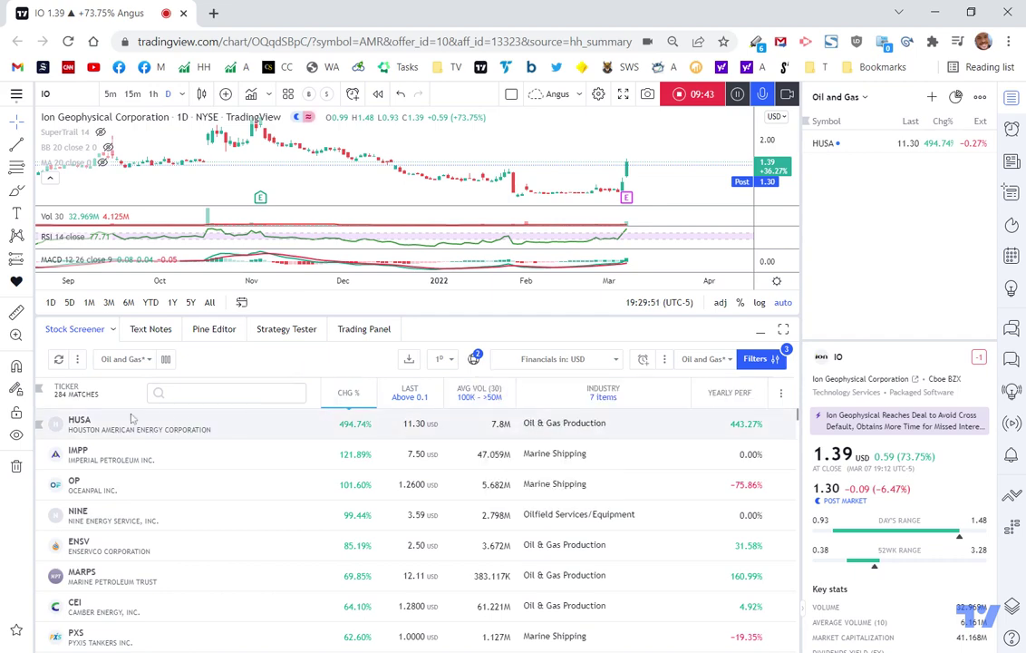
Sort by yearly performance and chart top performer JRNGF (1323.30%) in an enlarged chart area
left_click(729, 392)
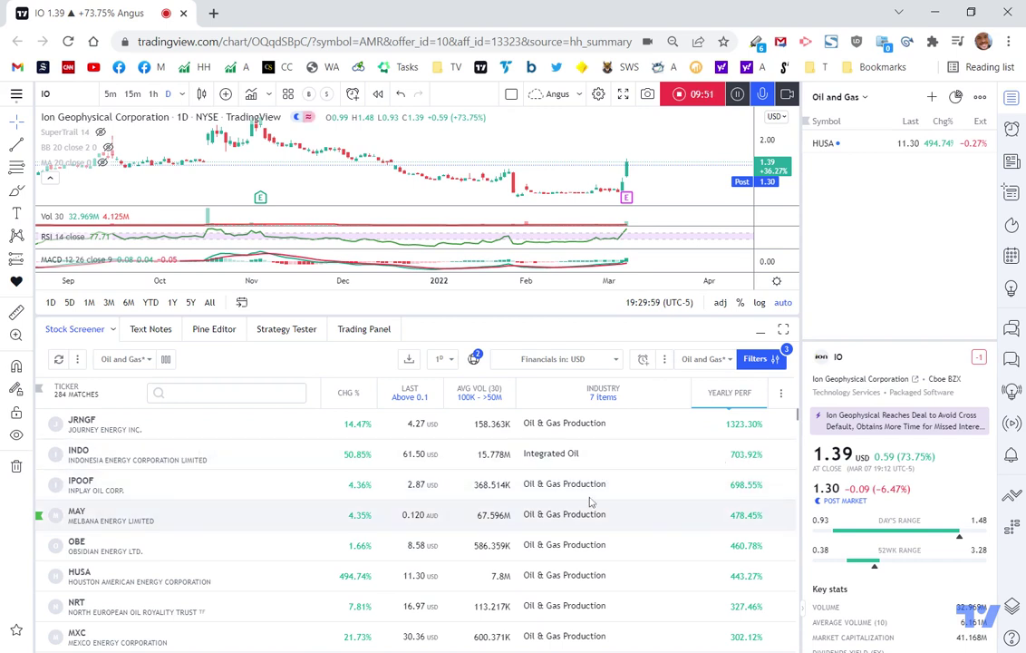
left_click(240, 426)
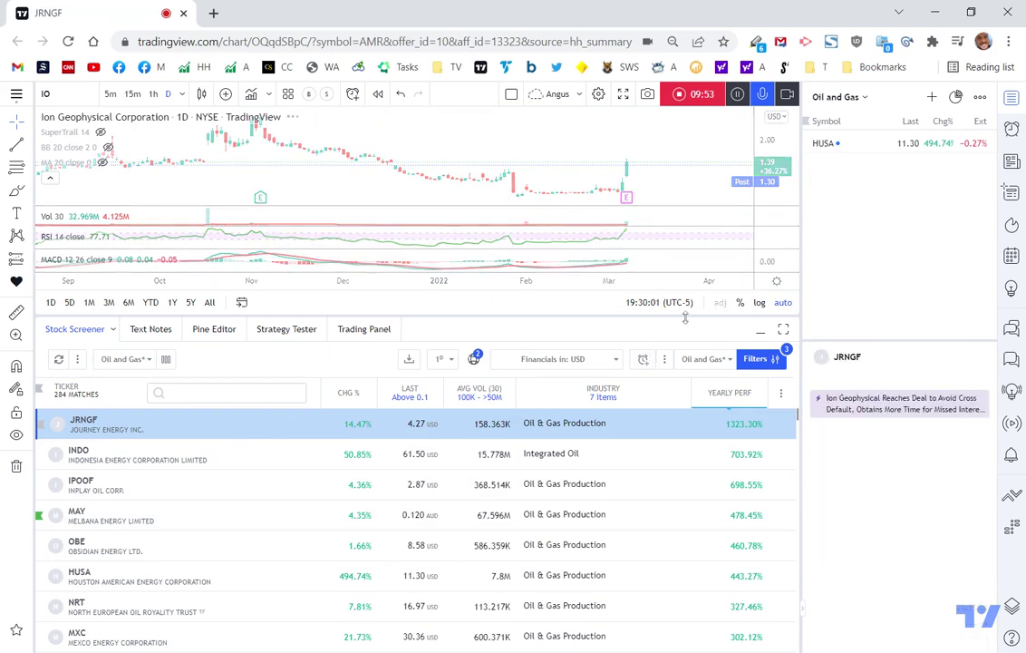
left_click_drag(685, 317, 659, 476)
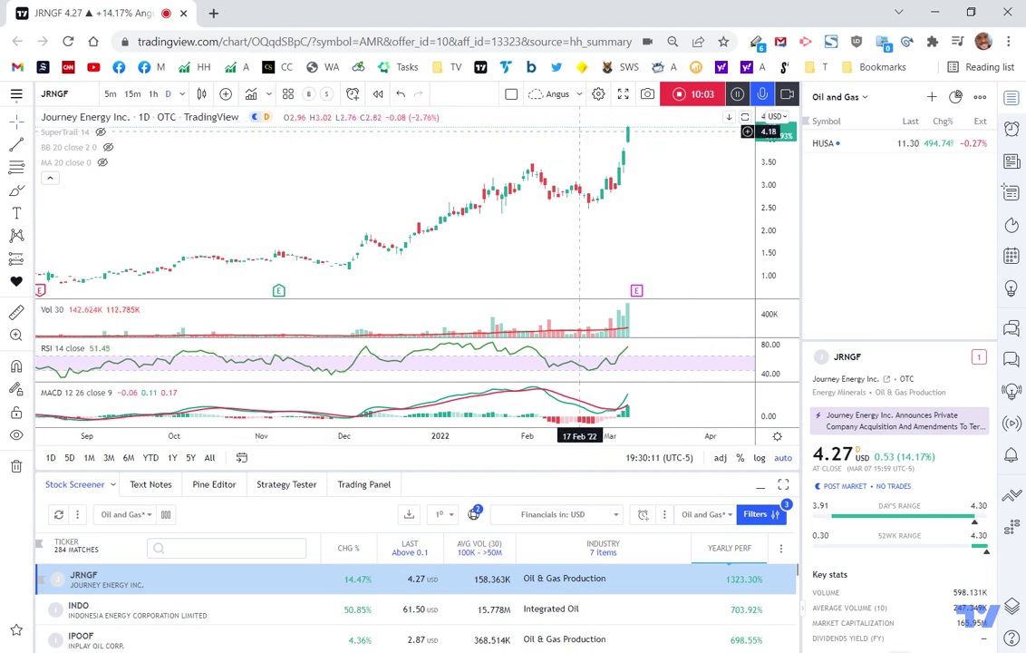
Close the side panel, add a Relative Strength Index (14) column, and move Industry last
left_click(1010, 98)
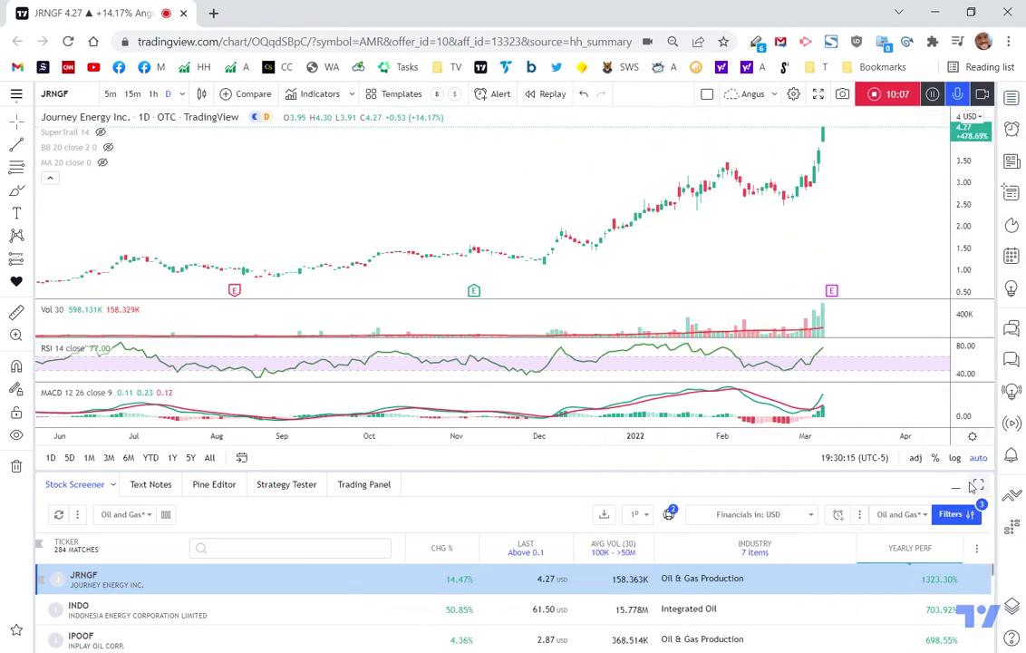
left_click(975, 551)
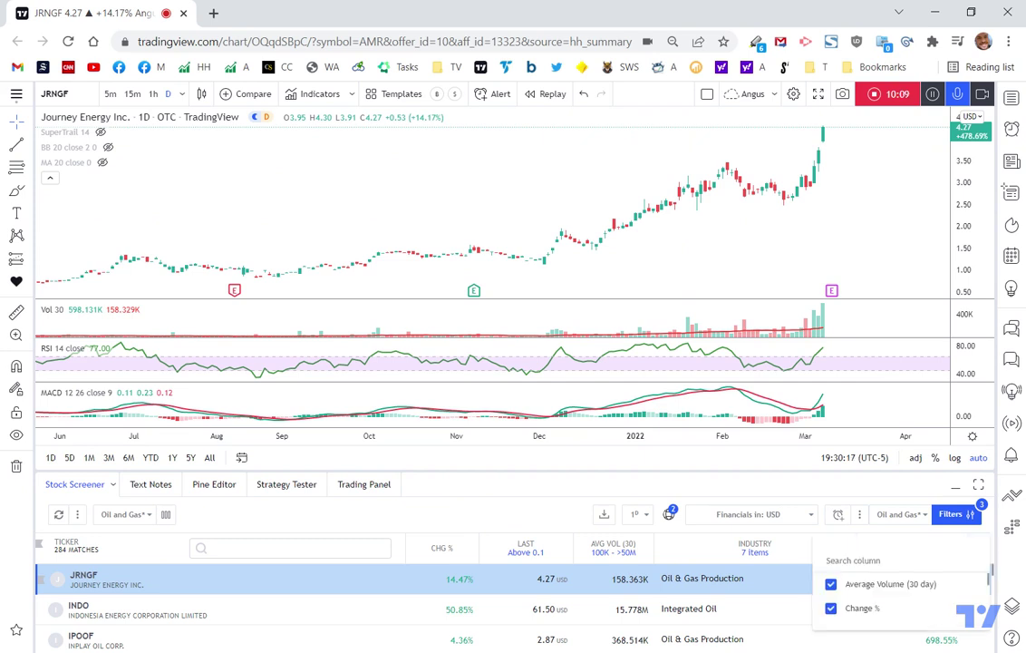
type("rela")
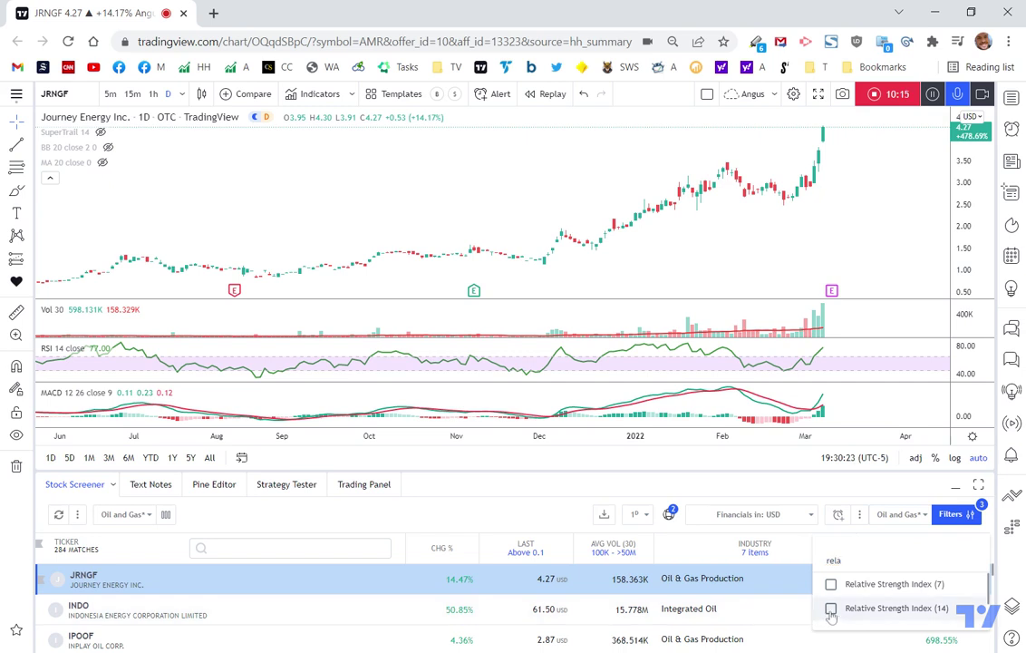
left_click(831, 610)
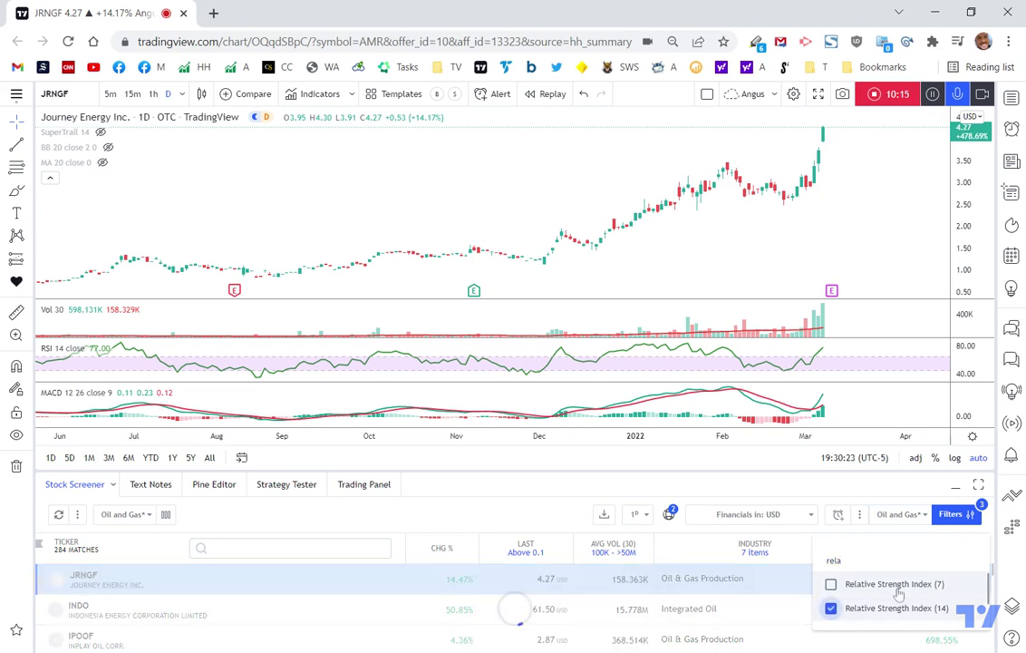
left_click(531, 515)
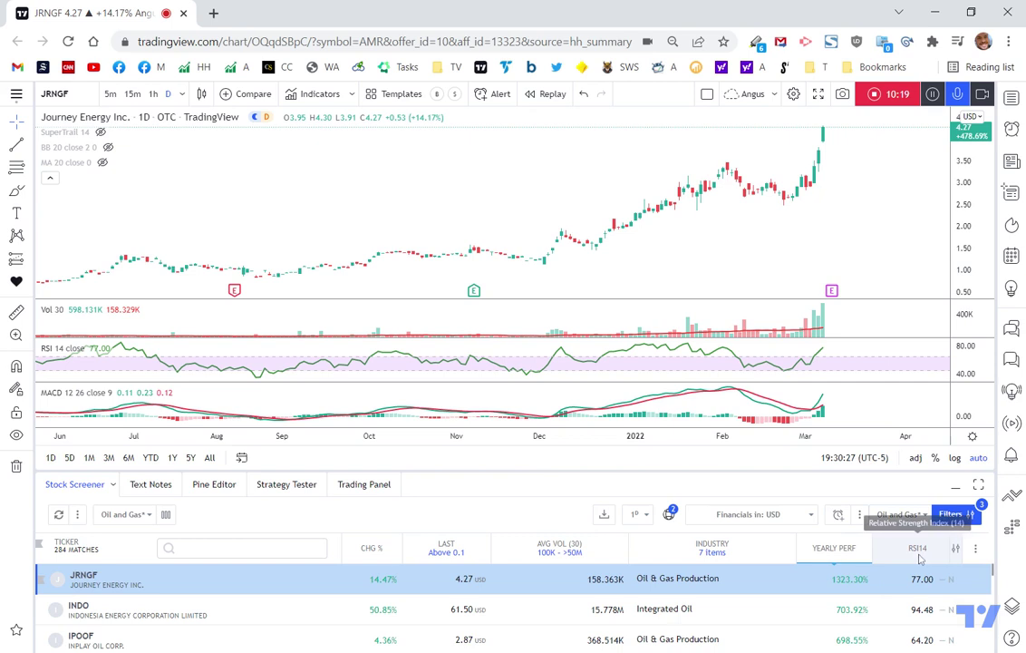
left_click_drag(687, 558, 897, 564)
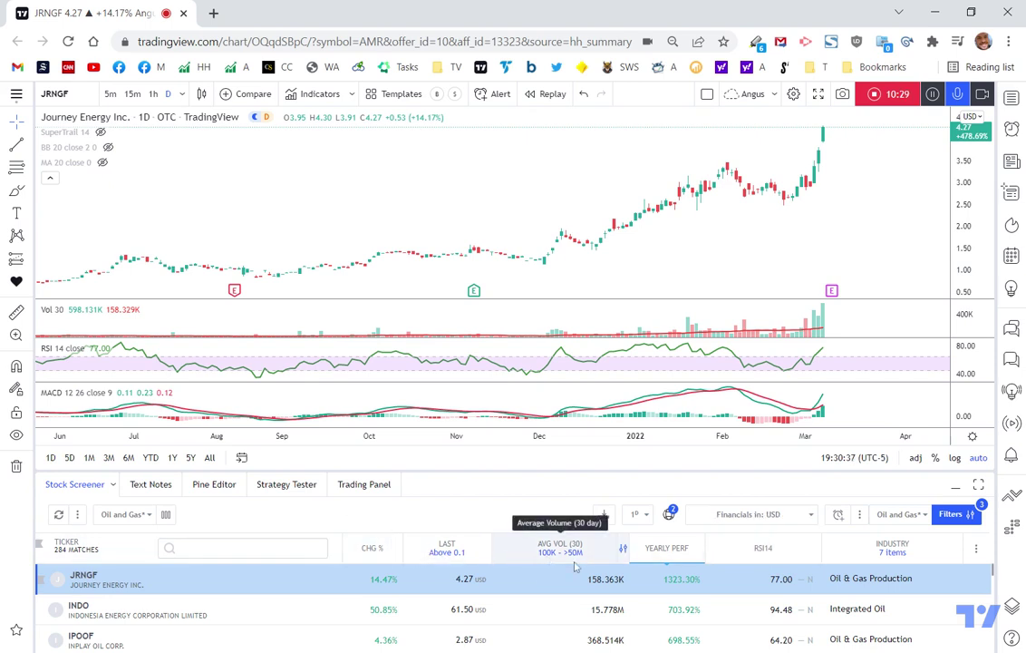
Filter yearly performance to above 30
left_click(699, 549)
left_click(637, 559)
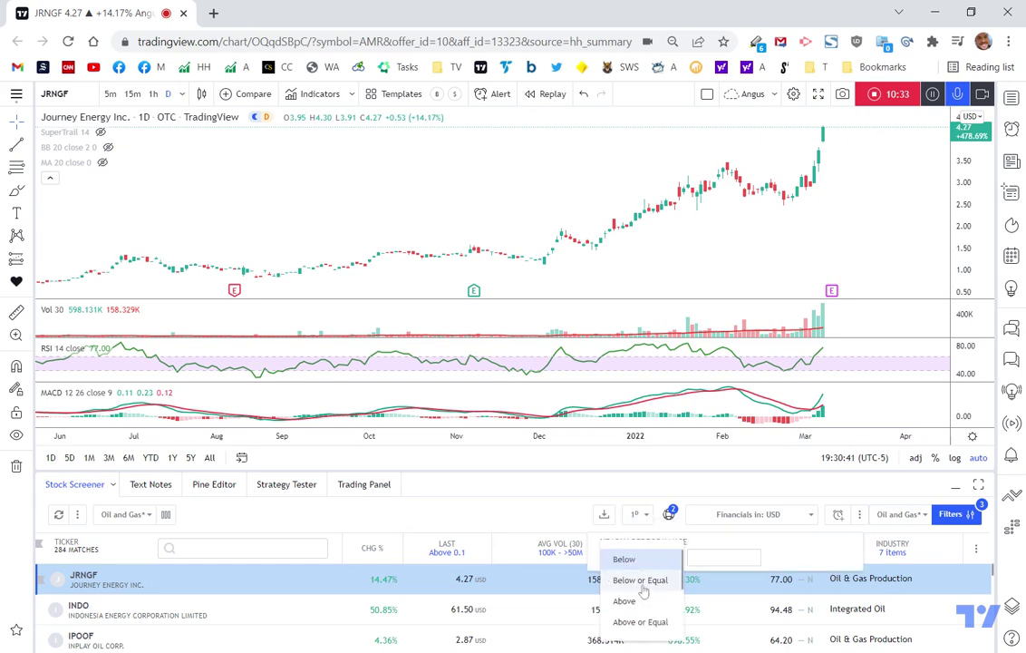
left_click(635, 601)
type("30")
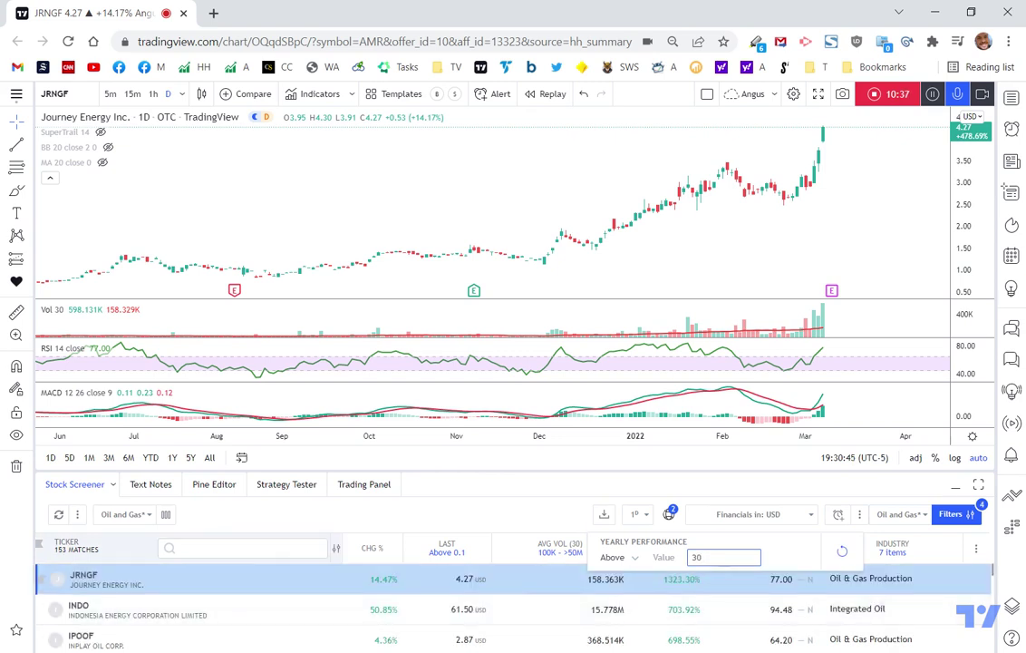
left_click(548, 527)
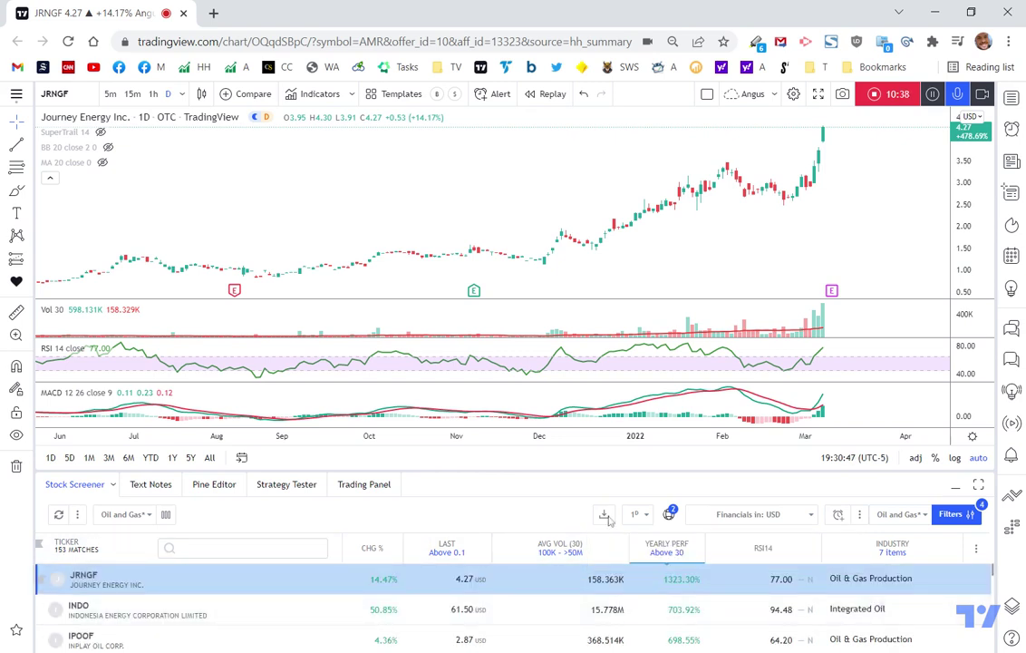
Filter RSI14 to between 45 and 75, leaving 107 matches led by IPOOF
left_click(814, 548)
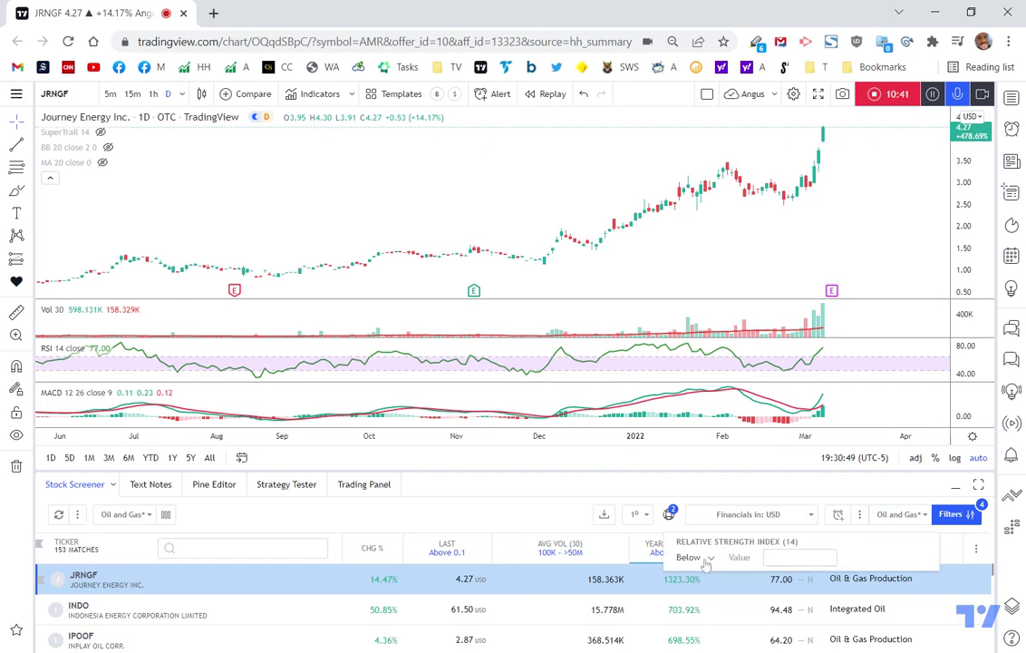
left_click(705, 562)
scroll(714, 567, "down", 3)
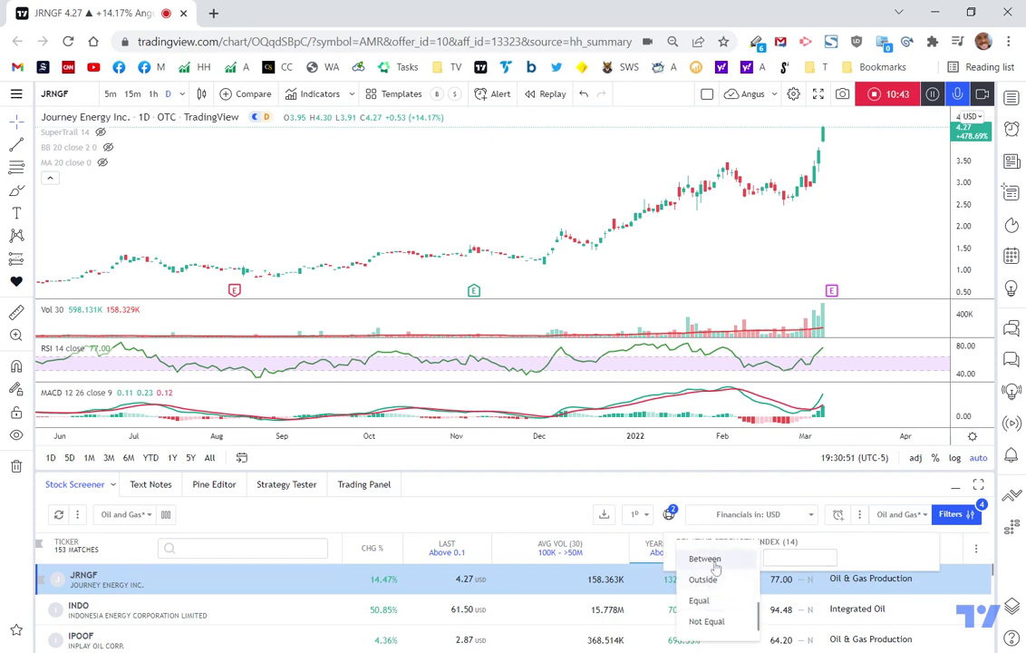
left_click(705, 559)
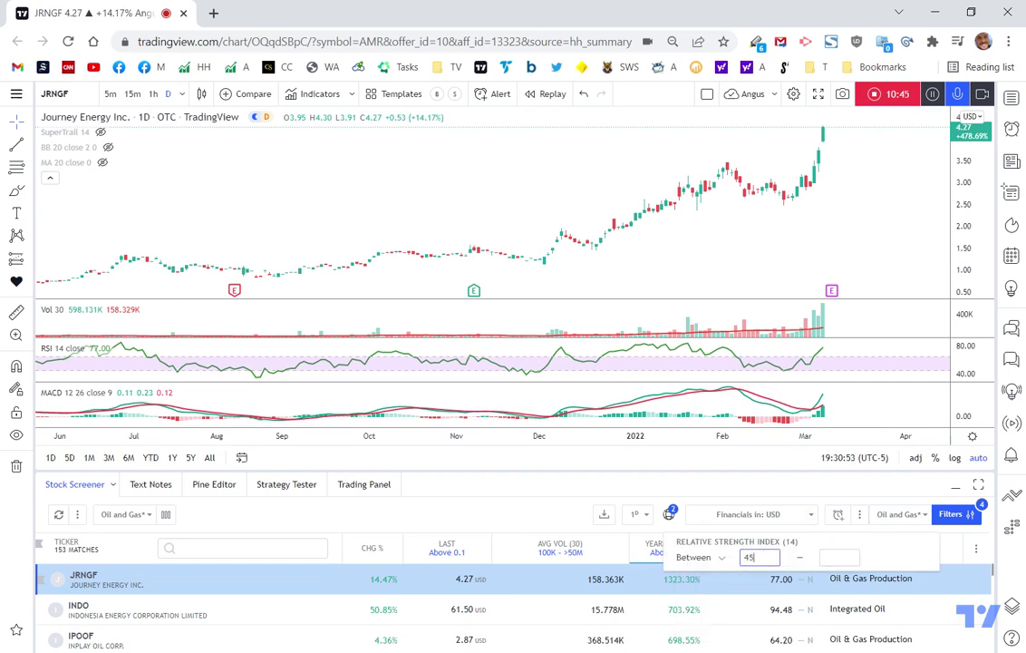
type("45")
key("Tab")
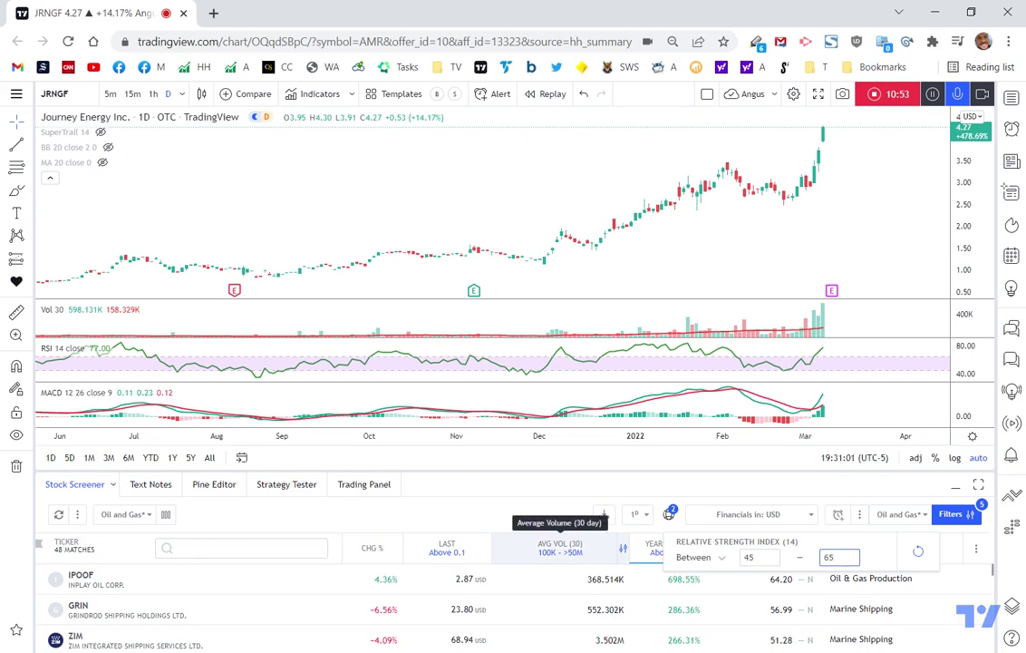
type("7")
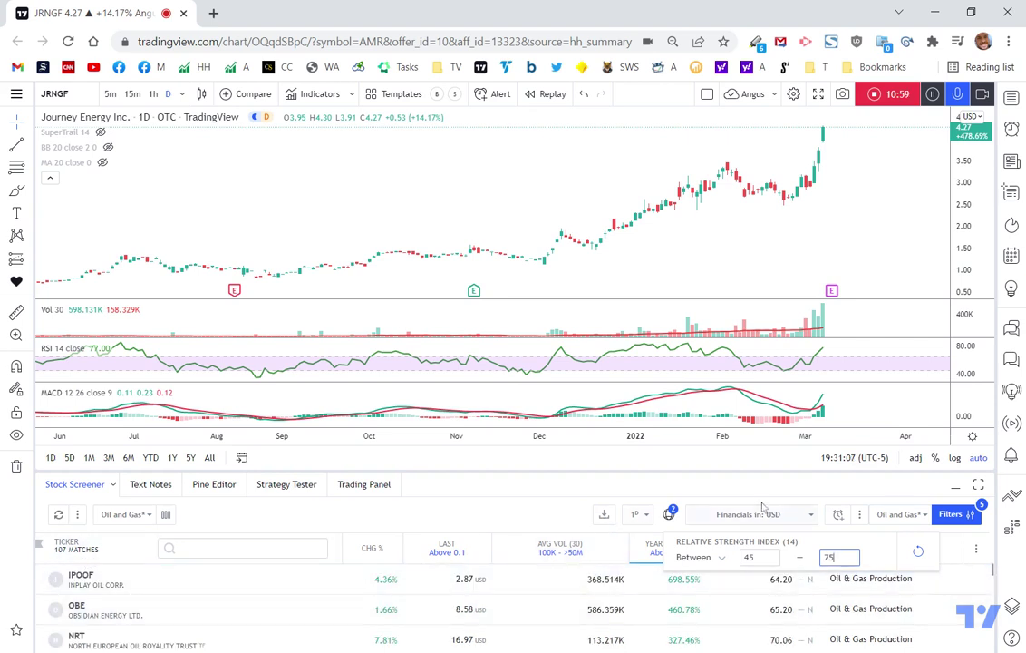
left_click(504, 521)
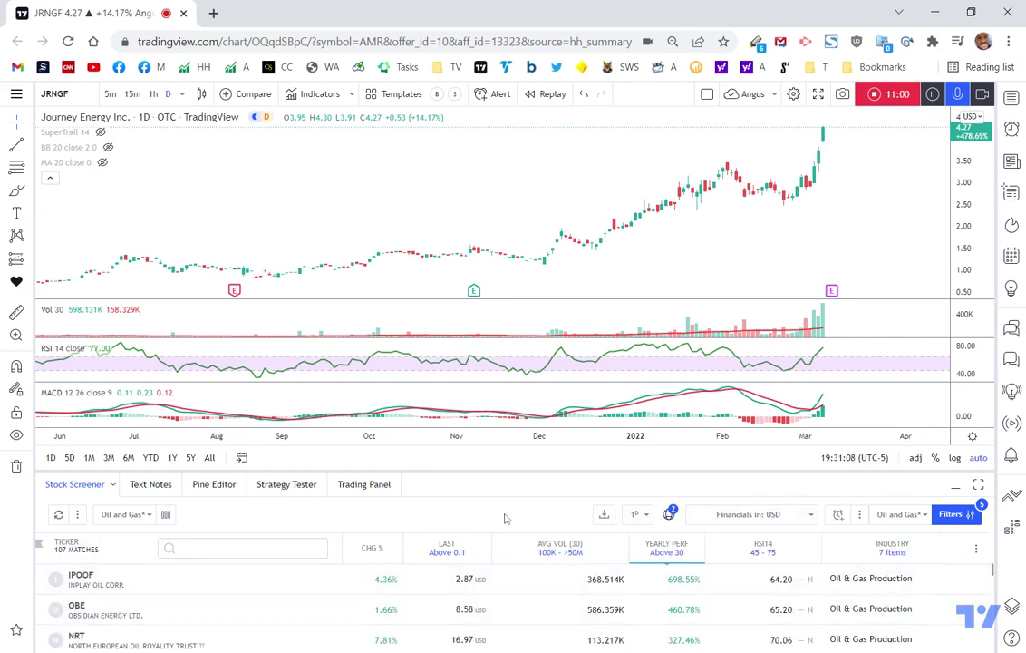
Save the current screener columns as the 'Oil and Gas' column set
left_click(150, 516)
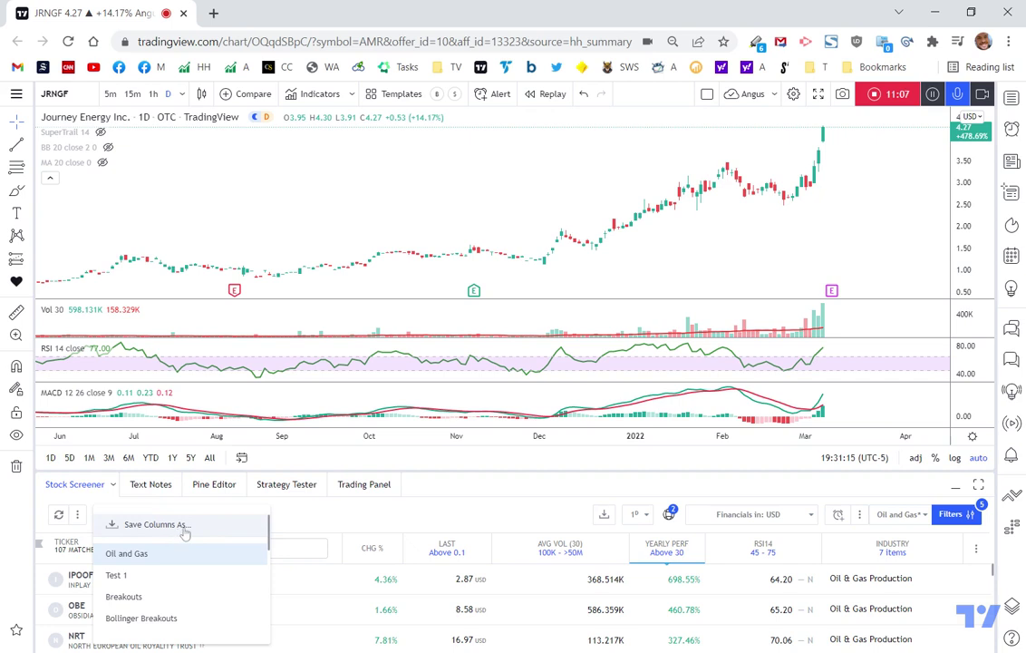
left_click(154, 523)
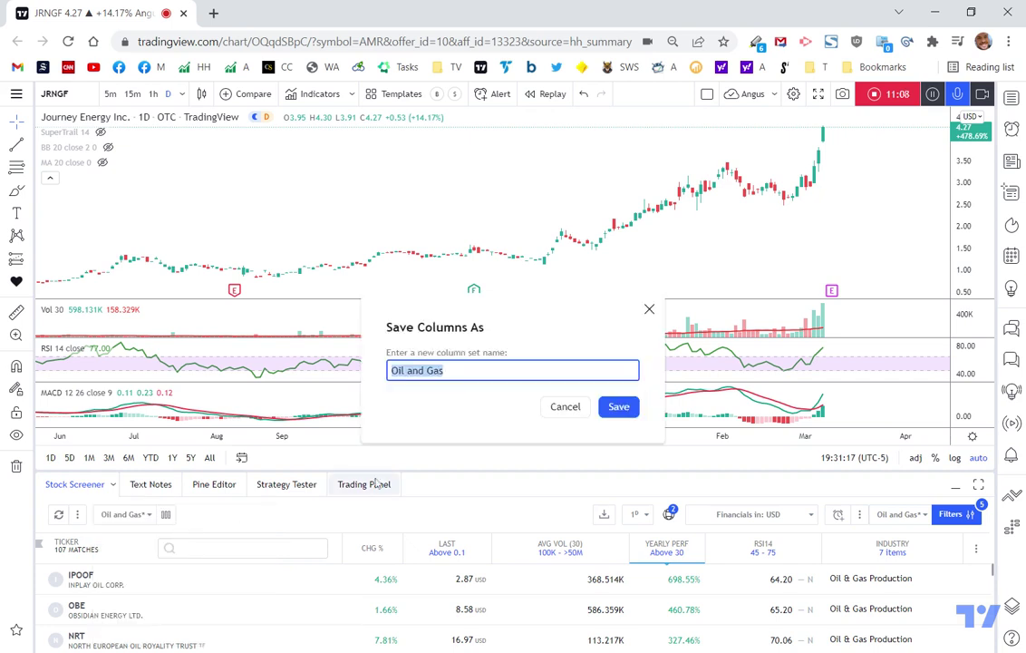
left_click(616, 405)
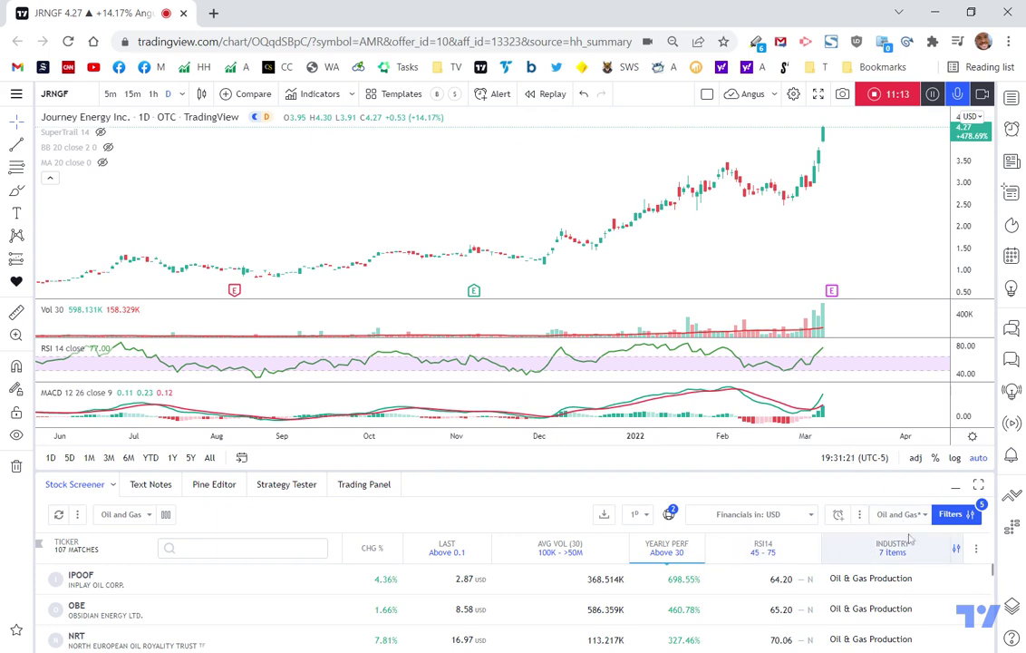
Save the current screener filters as the 'Oil and Gas' screen
left_click(924, 516)
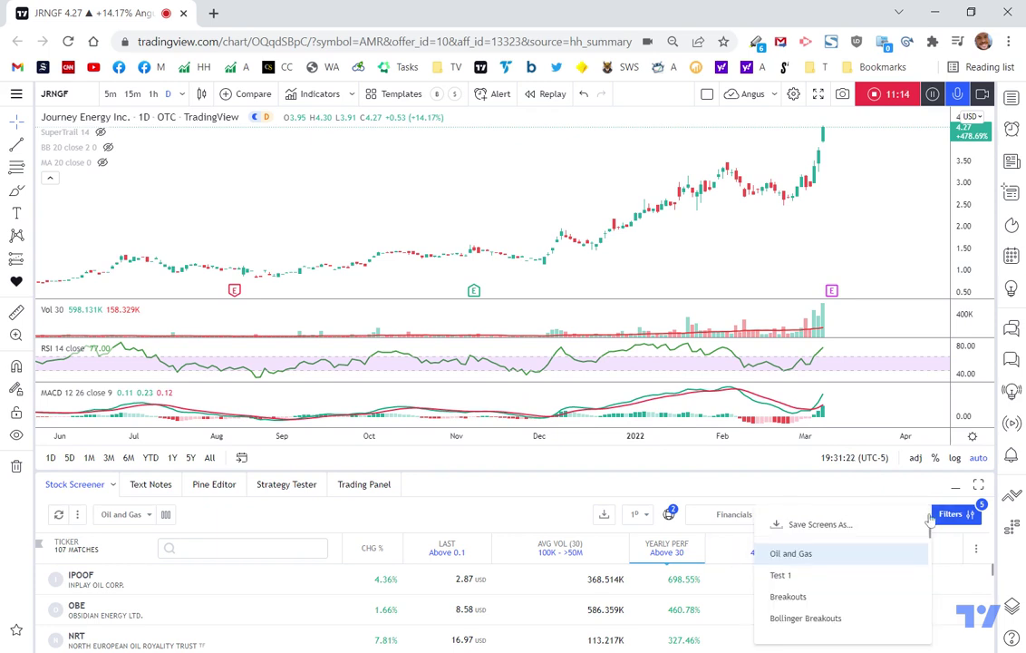
left_click(819, 524)
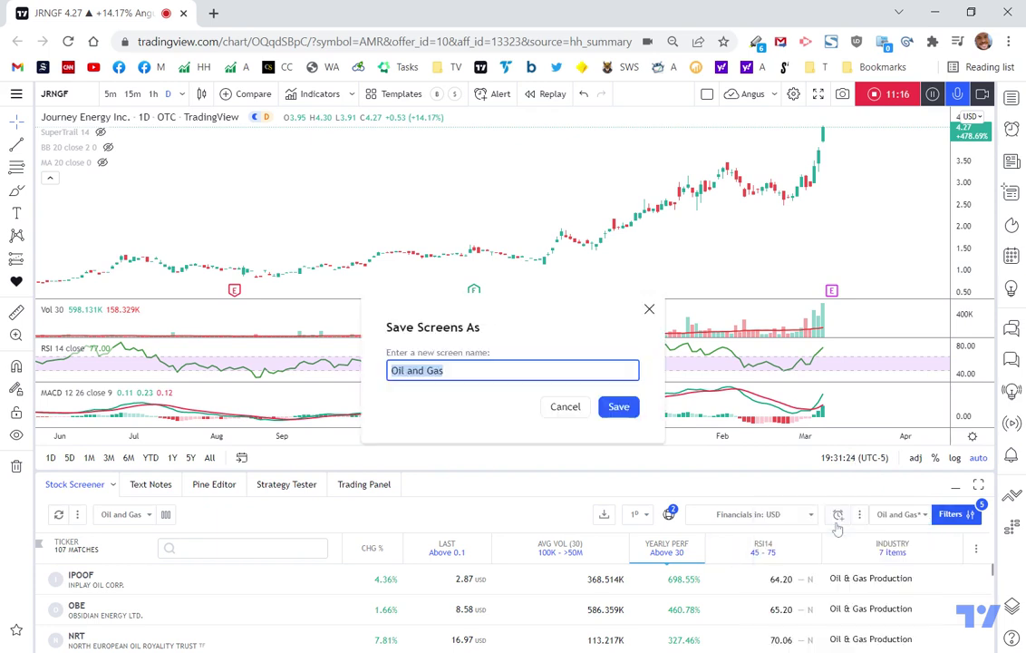
left_click(624, 408)
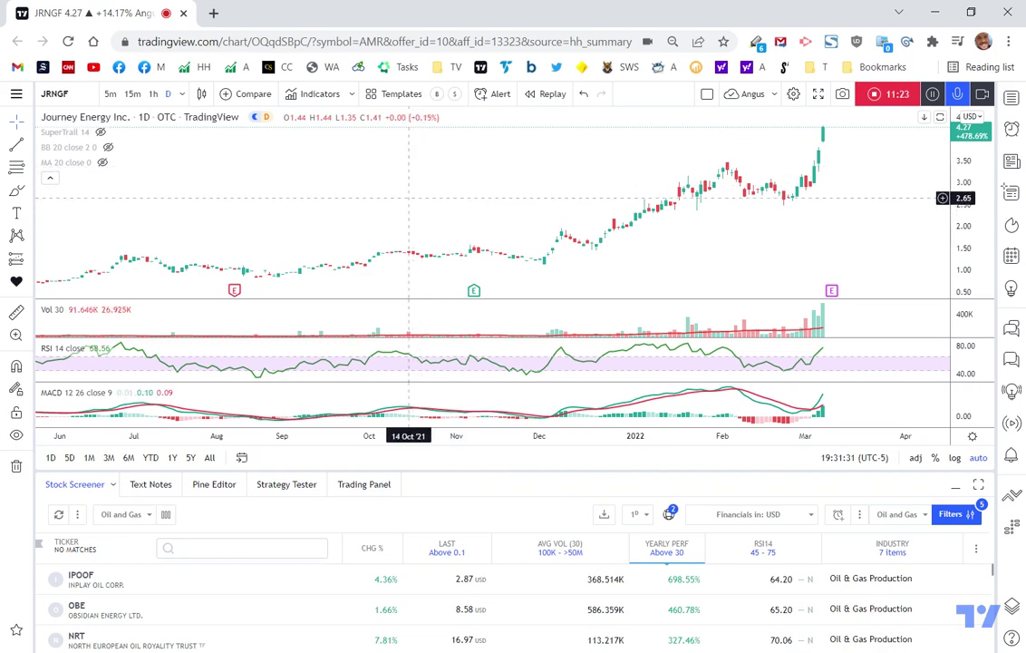
Load InPlay Oil (IPOOF) on the chart with the watchlist panel and favourite drawing tools shown
left_click(221, 581)
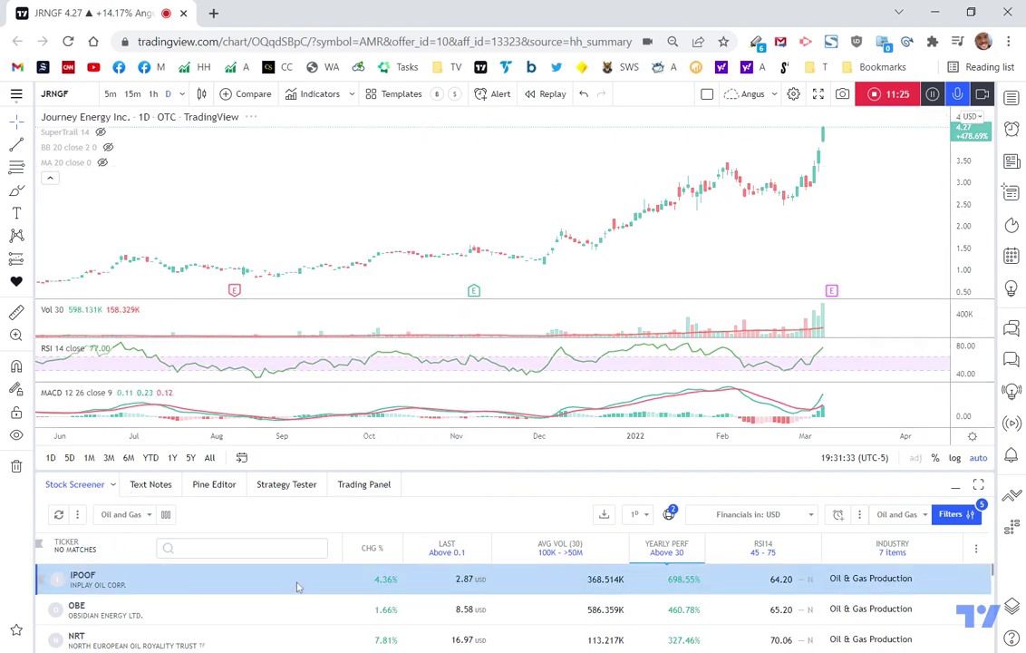
left_click(1013, 98)
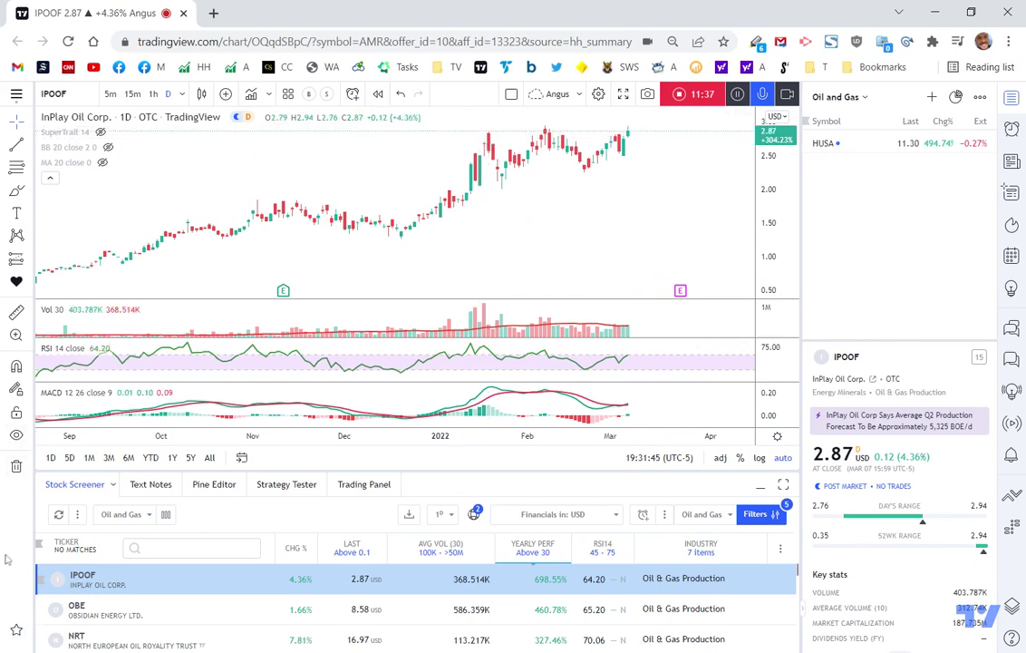
left_click(16, 631)
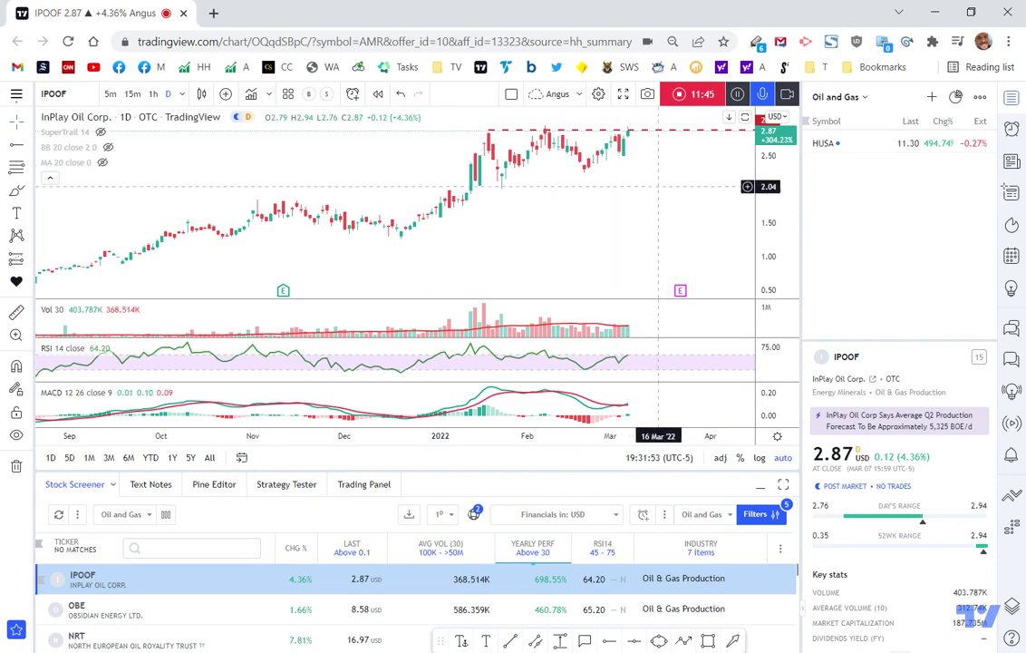
Zoom the IPOOF chart, rescale its price axis and shift the candles into view
scroll(671, 182, "up", 1)
left_click_drag(772, 222, 775, 236)
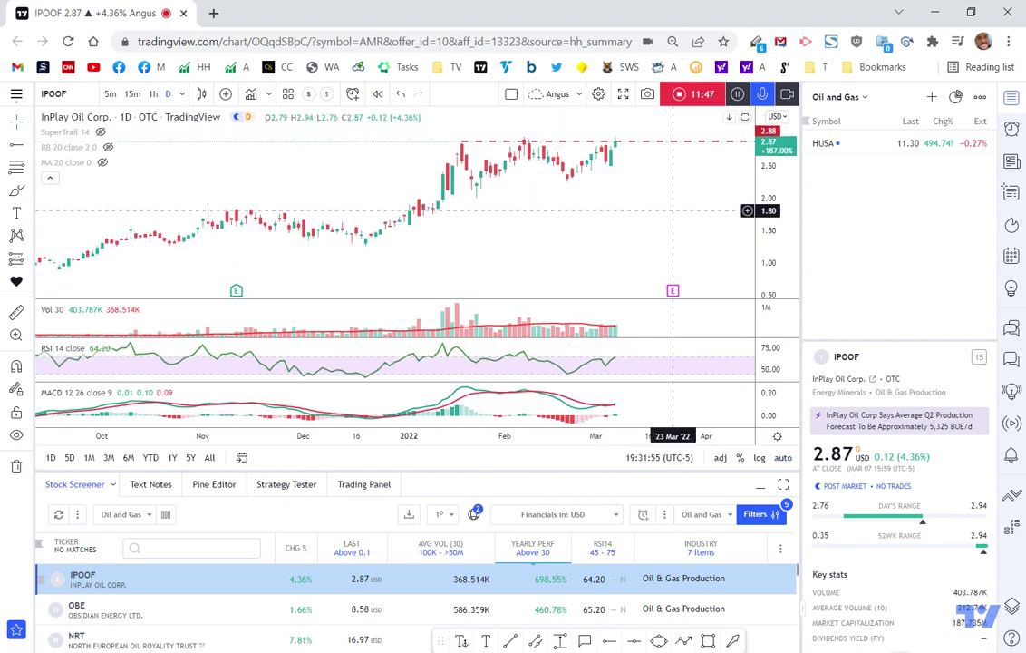
left_click_drag(675, 211, 659, 237)
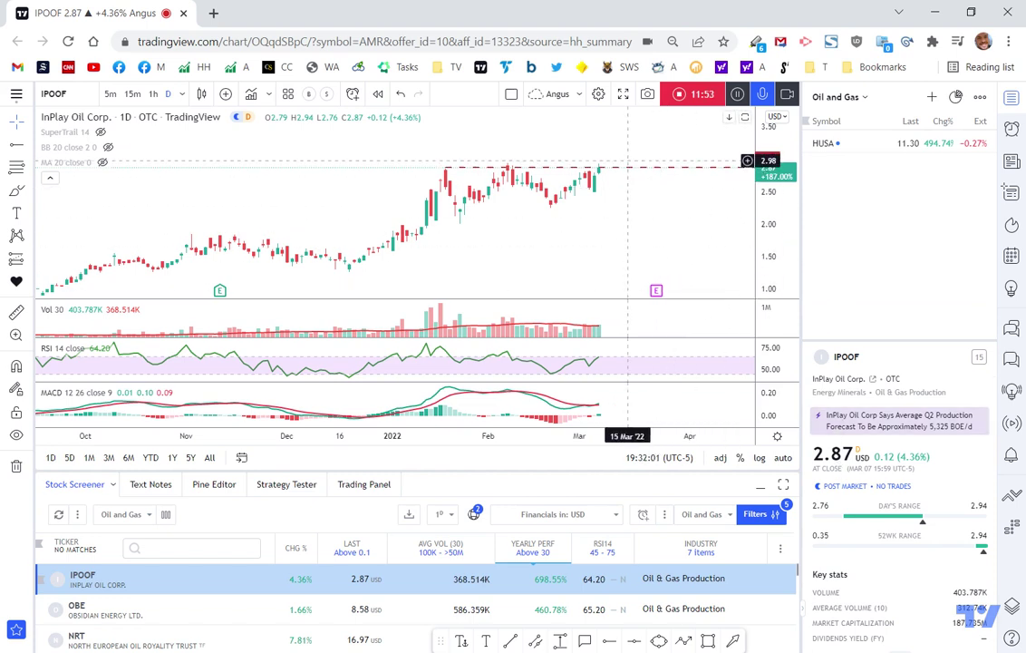
Create an alert for IPOOF crossing 2.95, then chart Obsidian Energy (OBE) zoomed out
right_click(627, 163)
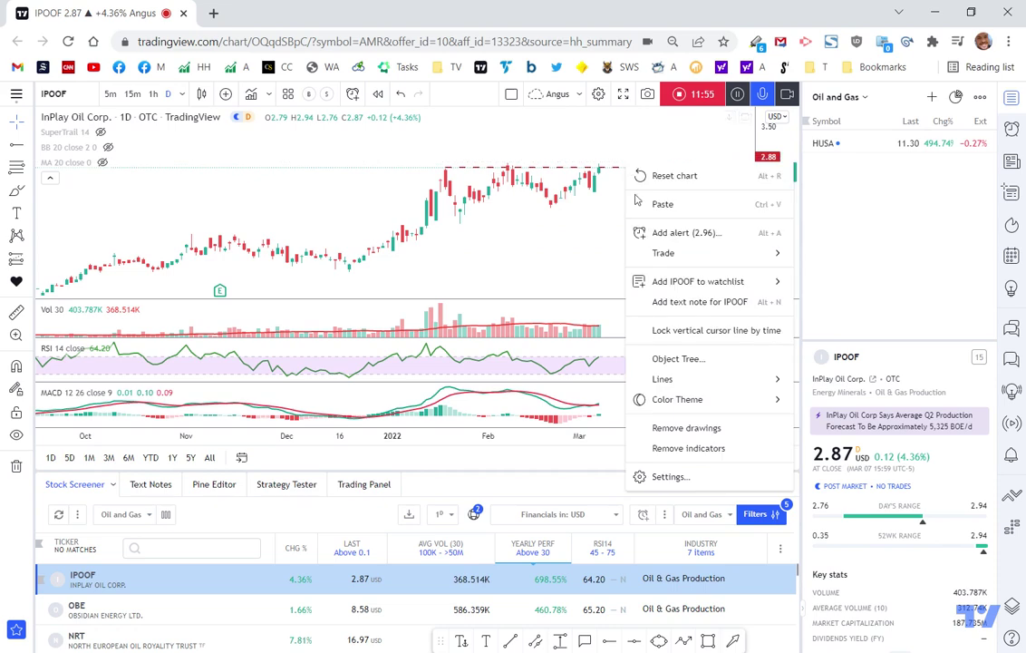
key("Escape")
key("alt+a")
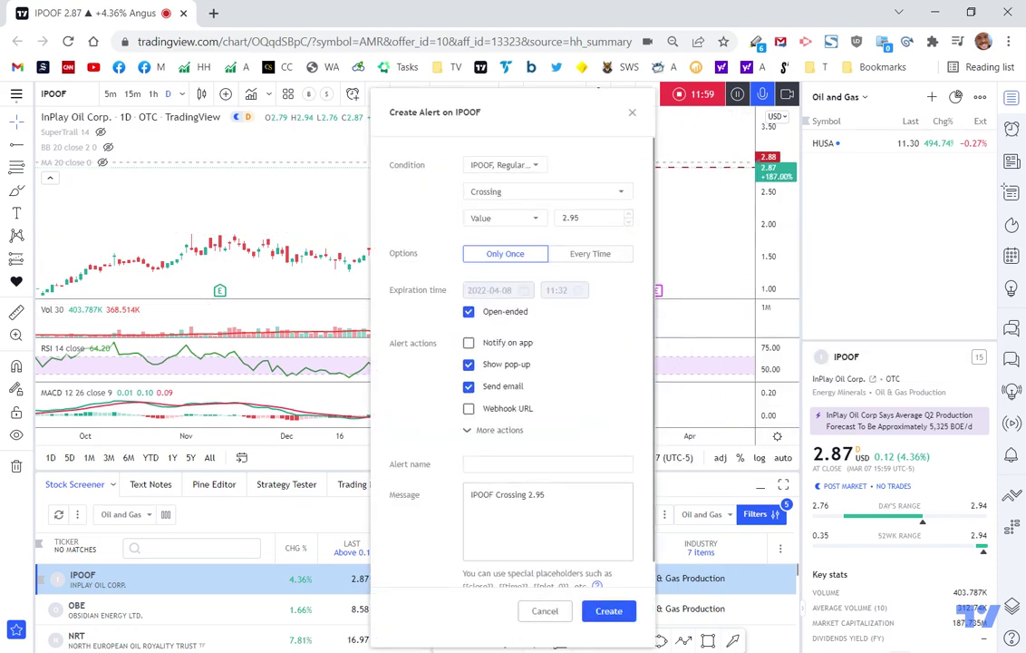
left_click(600, 611)
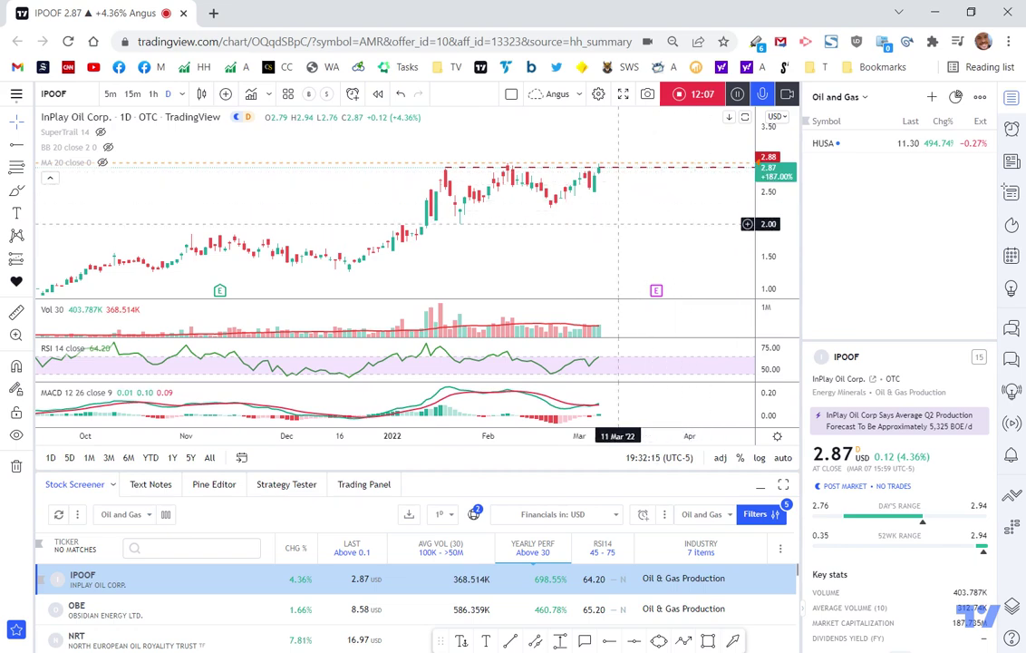
left_click(232, 608)
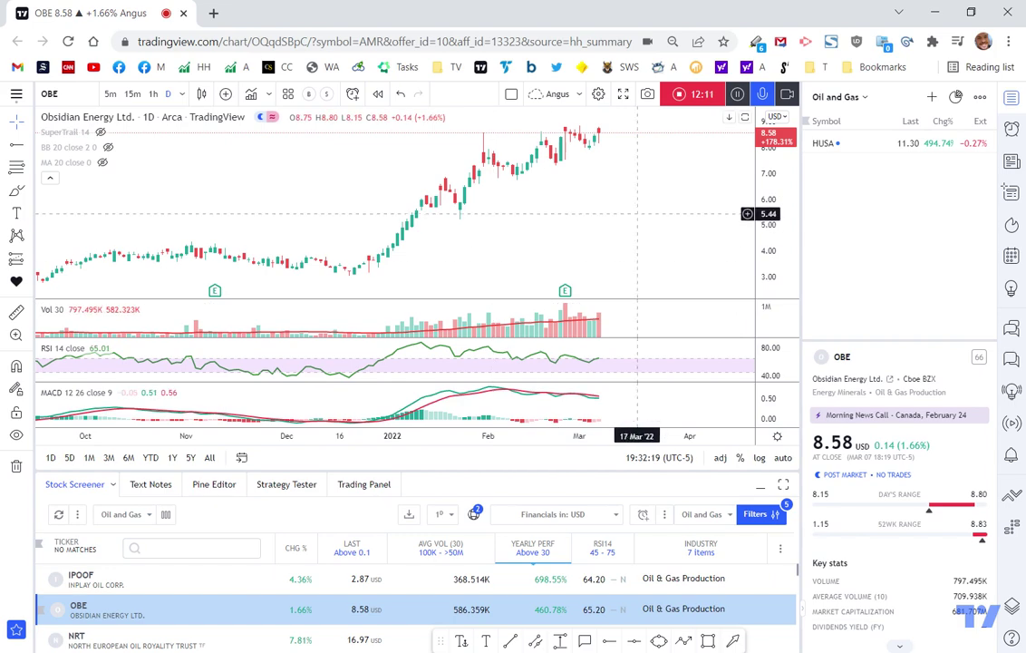
scroll(646, 228, "down", 4)
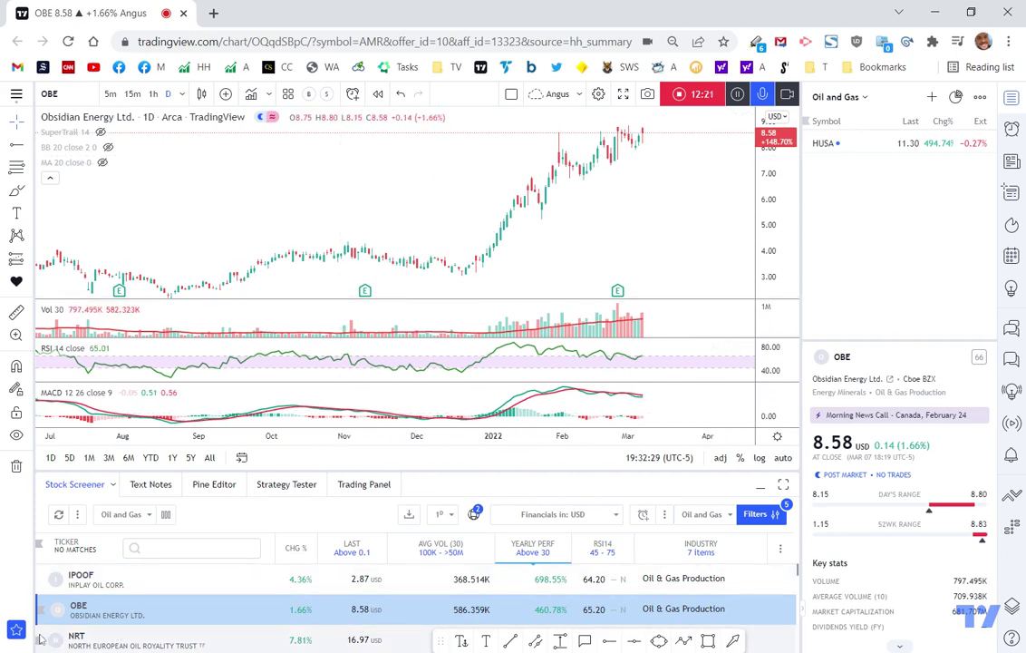
Sort the screener by Change % descending and view GLOP over a 1-year range
left_click(290, 548)
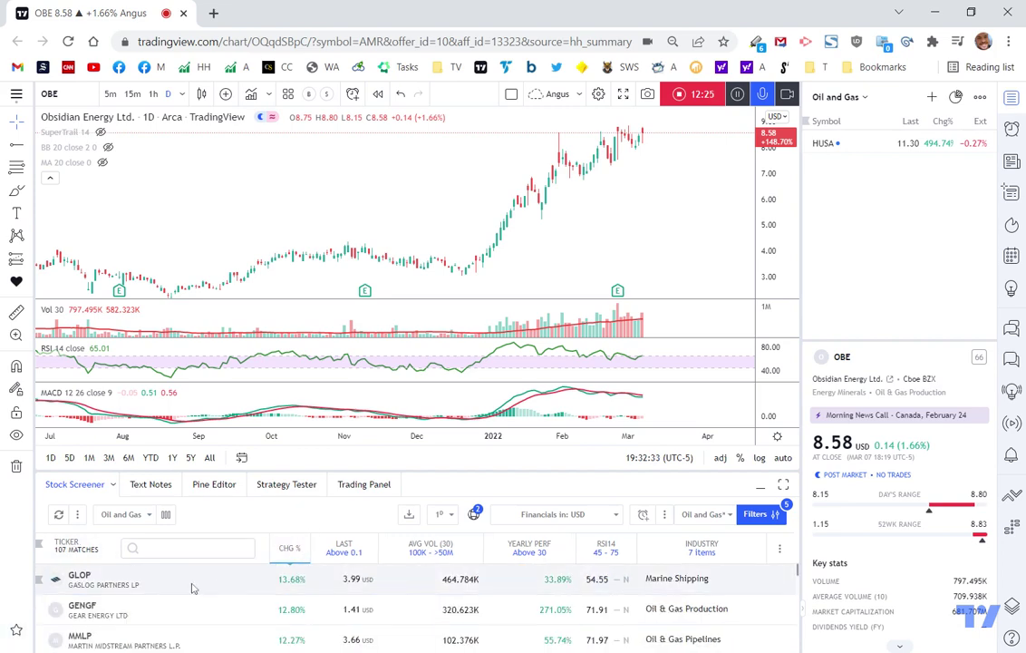
left_click(160, 583)
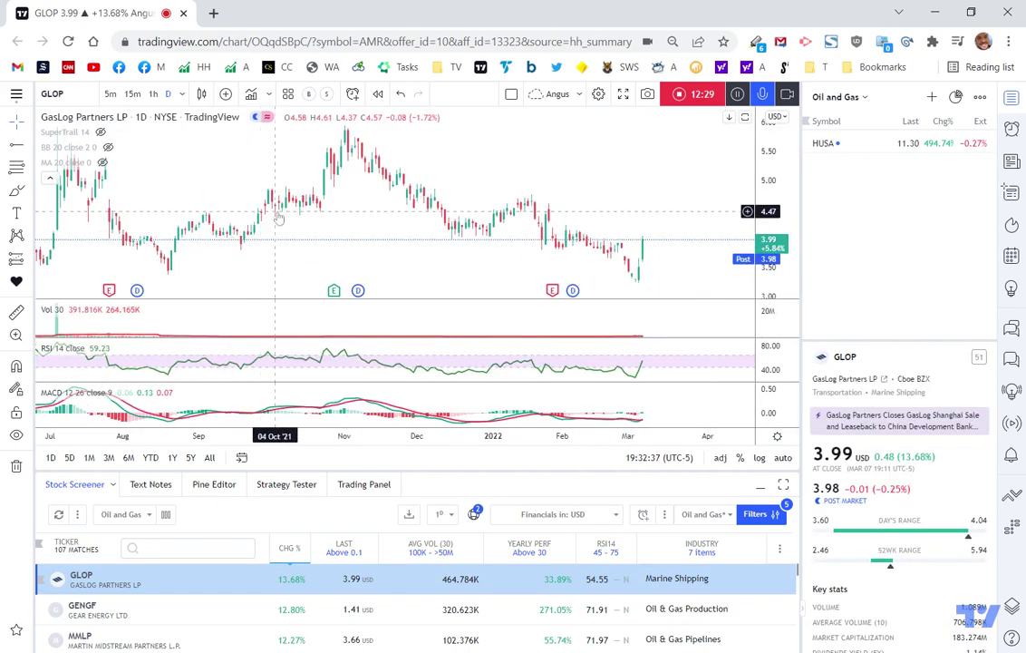
scroll(272, 208, "down", 2)
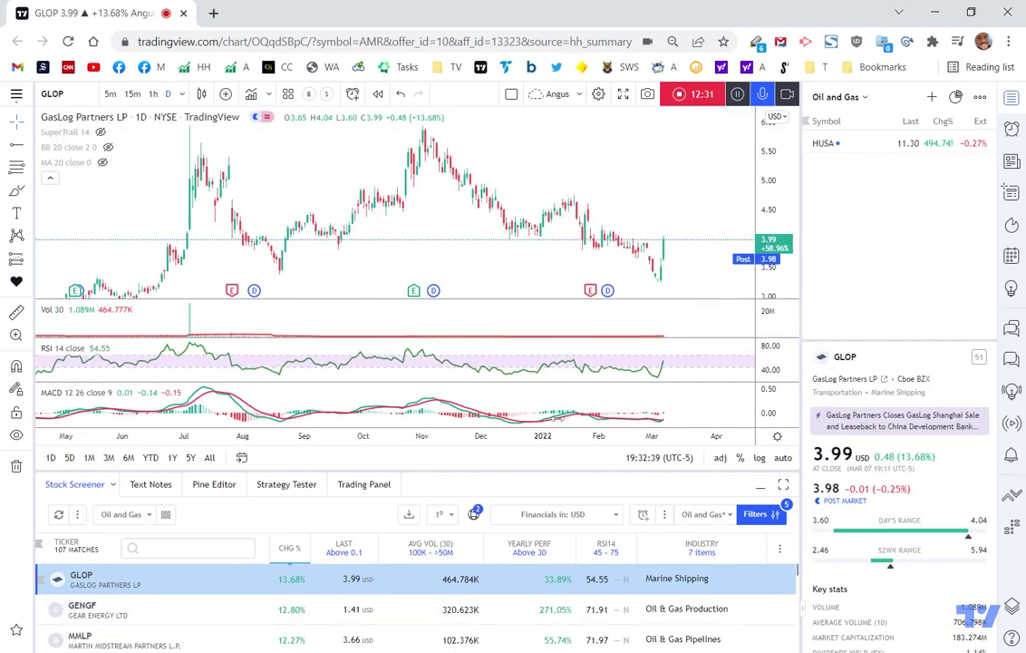
left_click(172, 458)
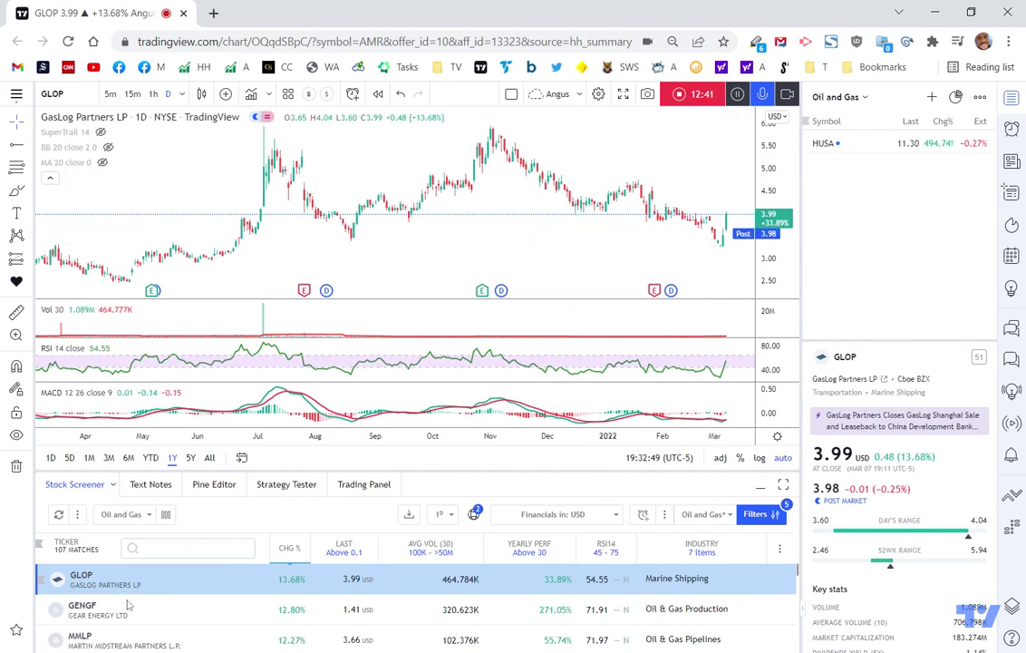
Chart GENGF, MMLP, WHD and then Eagle Bulk Shipping (EGLE) in turn
left_click(196, 602)
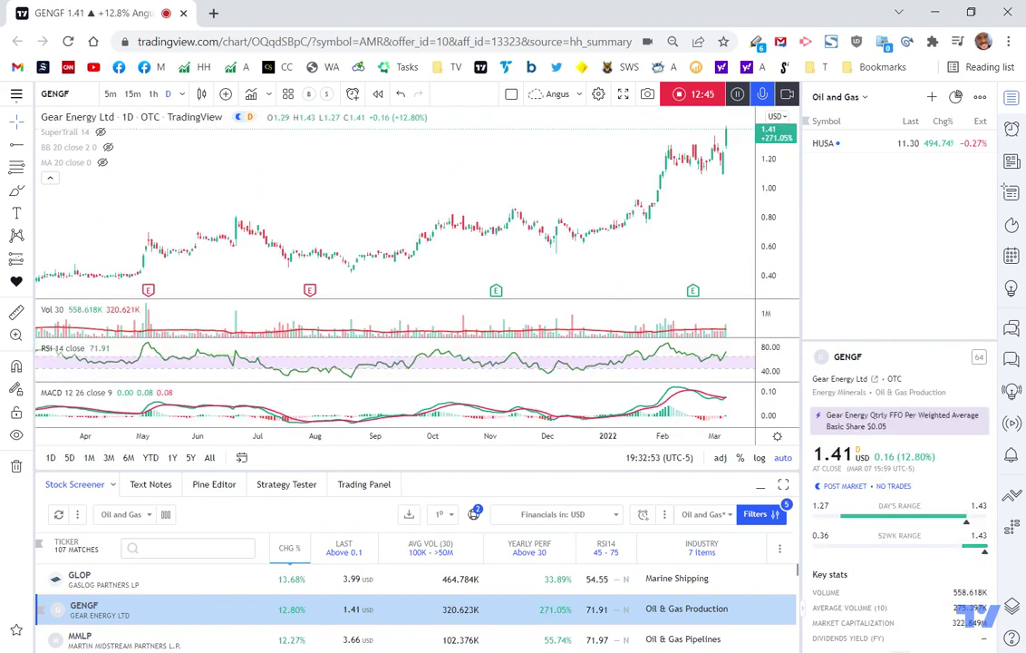
left_click(197, 639)
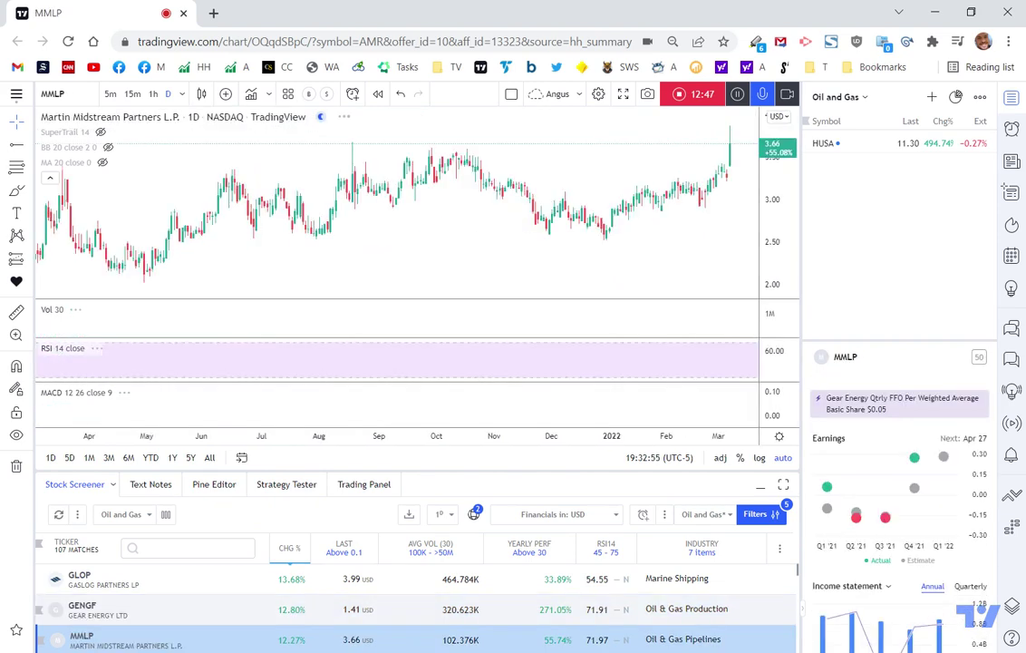
key("Down")
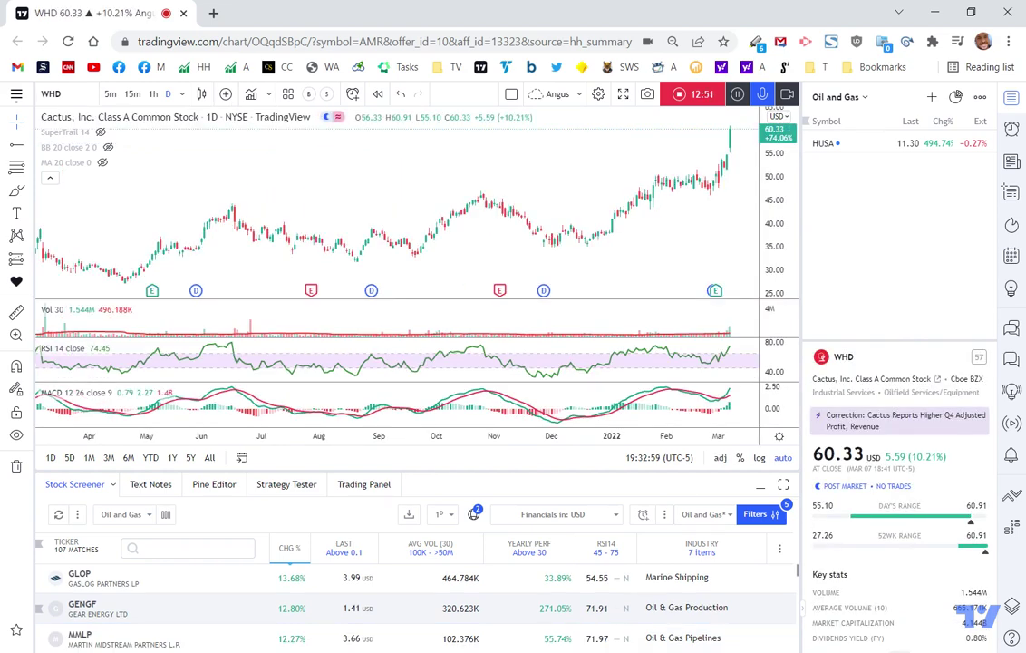
key("Down")
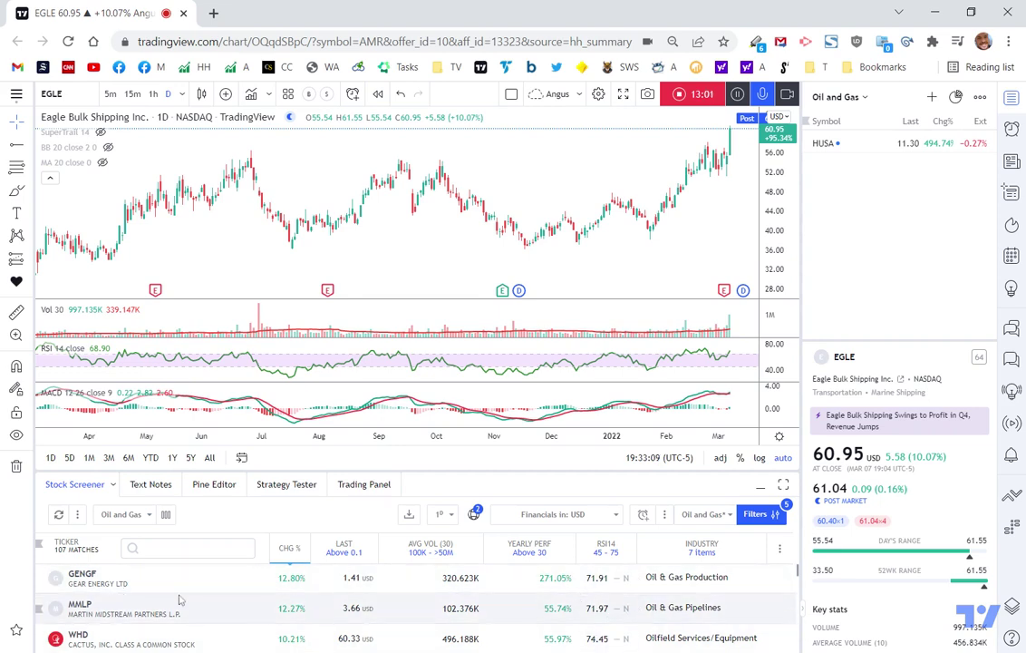
Step through TELL, SLB, NRT, TTI, FLNG, HAL, EURN and OAS on the chart
scroll(179, 599, "down", 3)
left_click(145, 581)
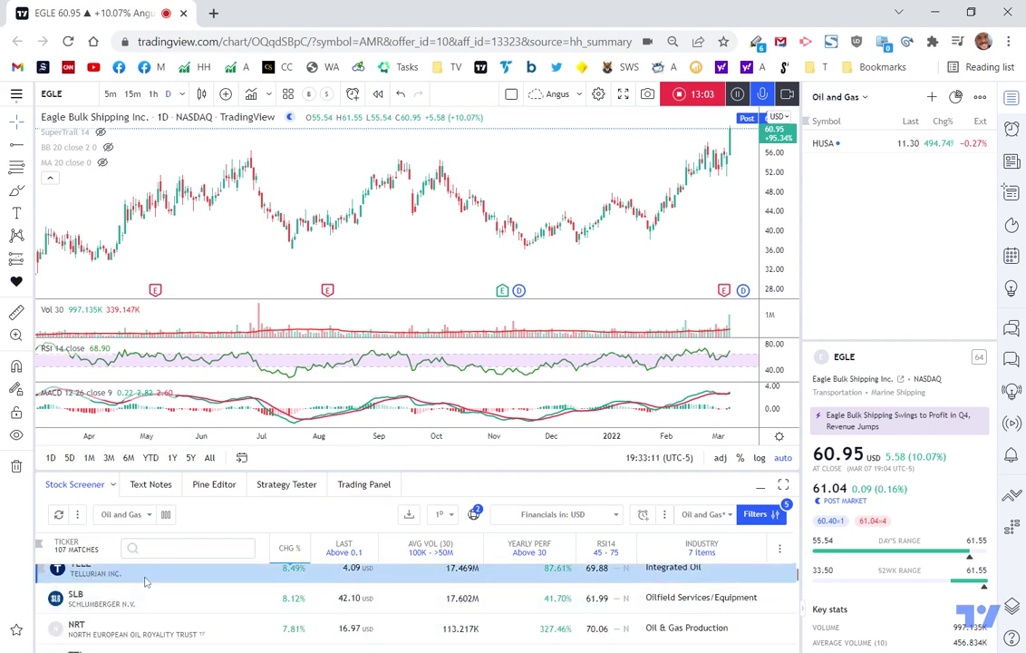
key("Down")
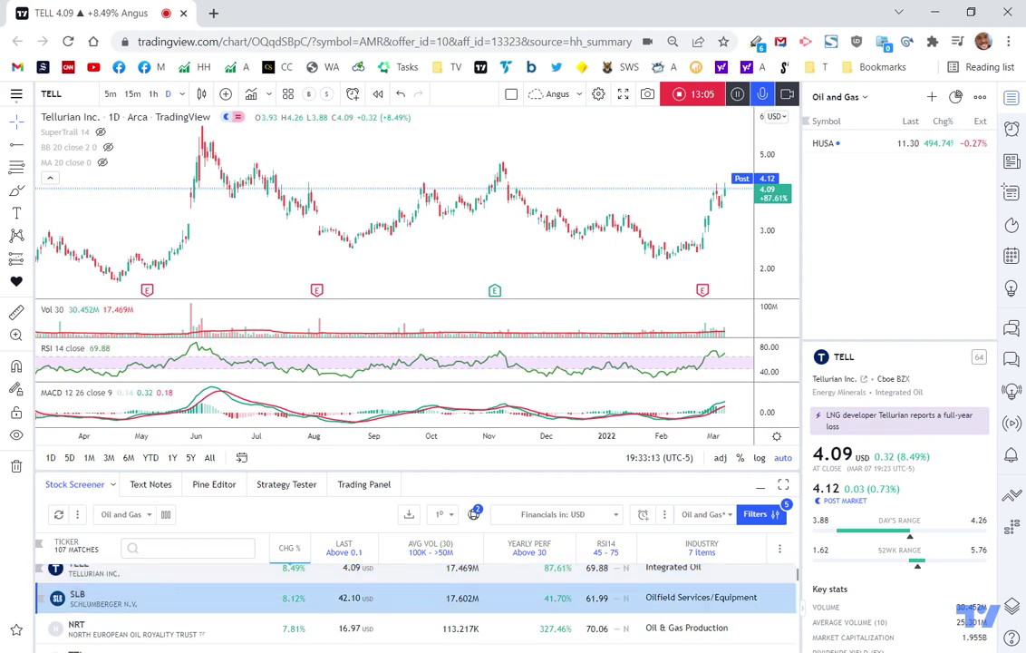
key("Down")
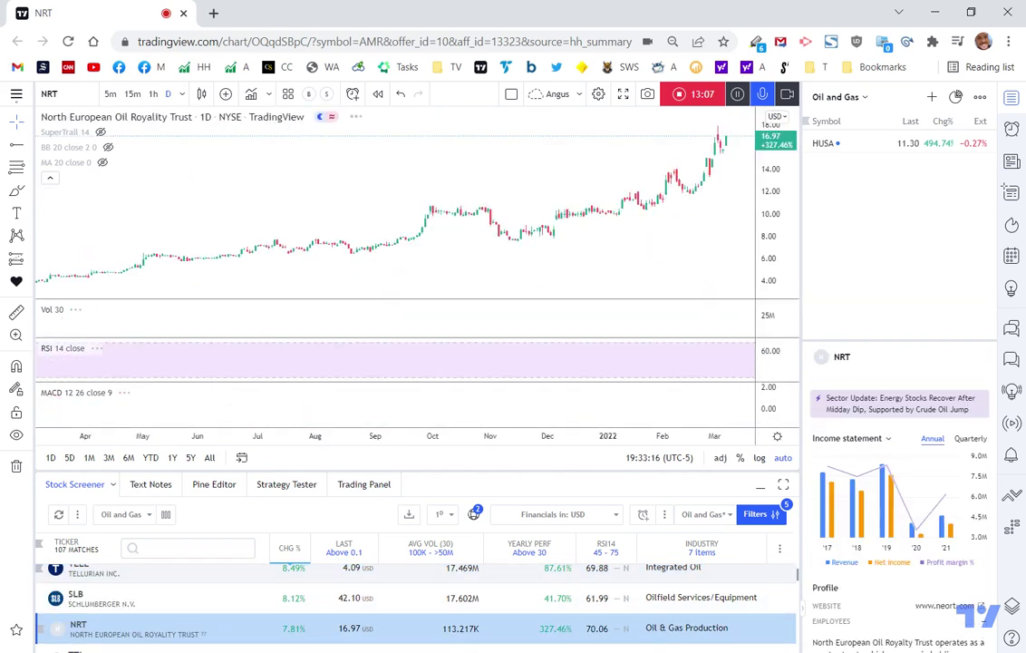
key("Down")
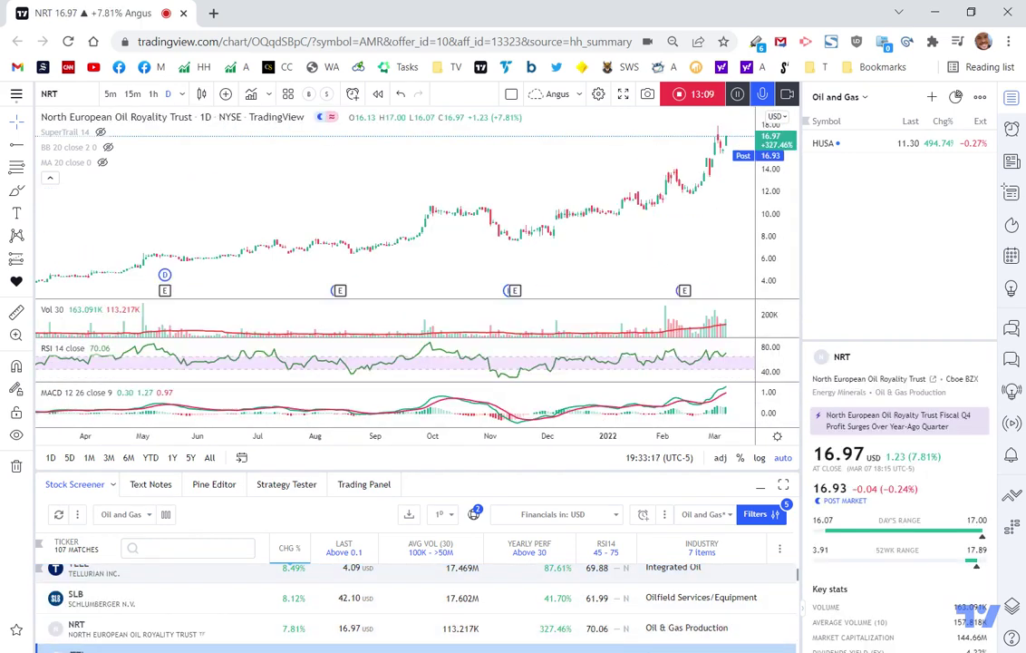
key("Down")
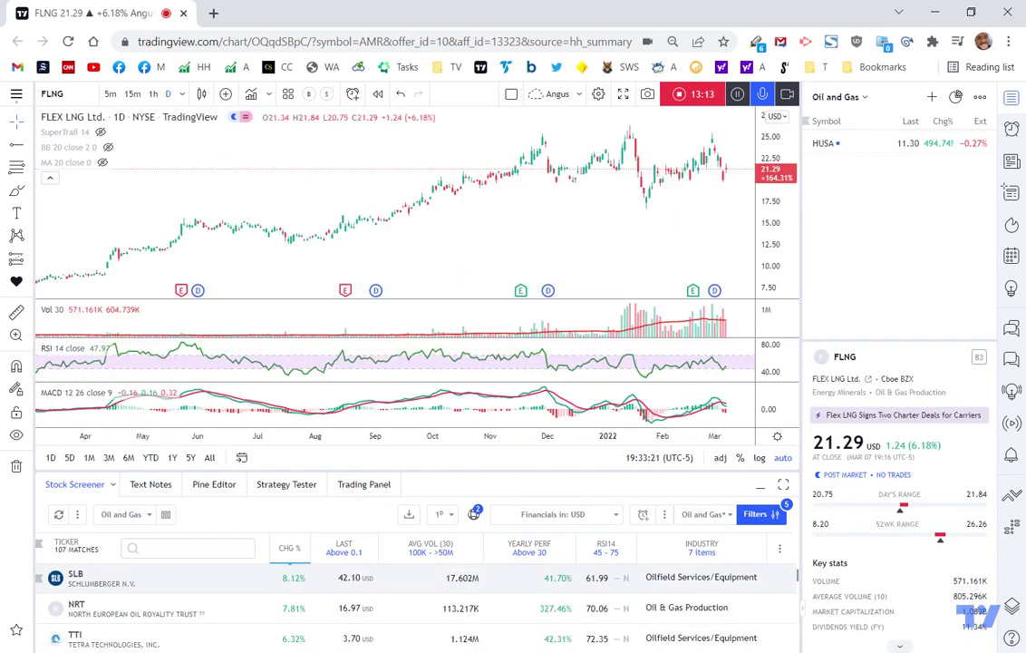
key("Down")
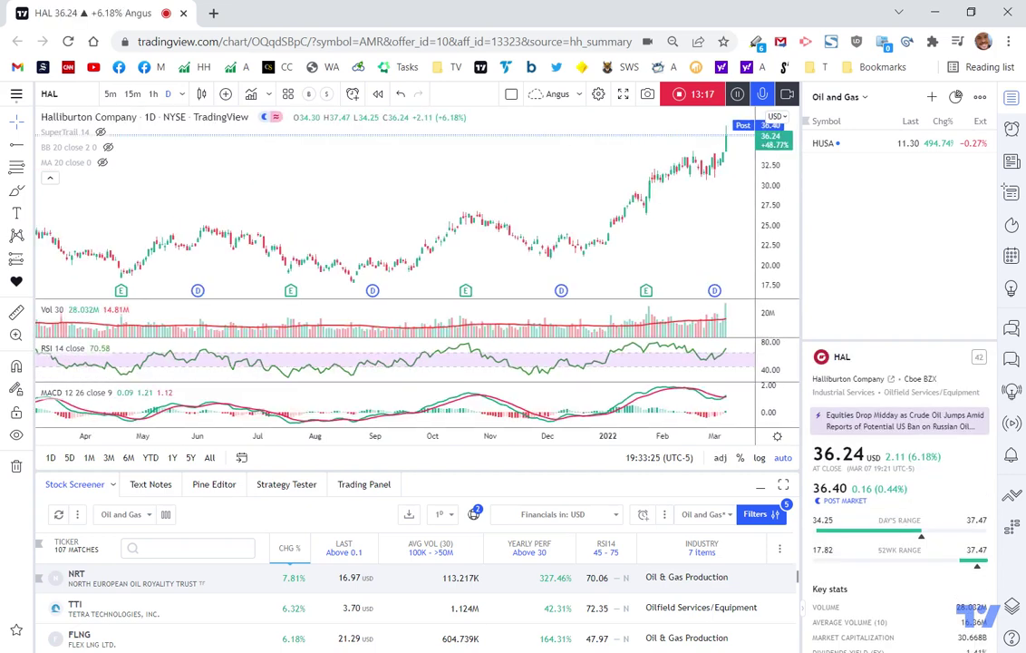
key("Down")
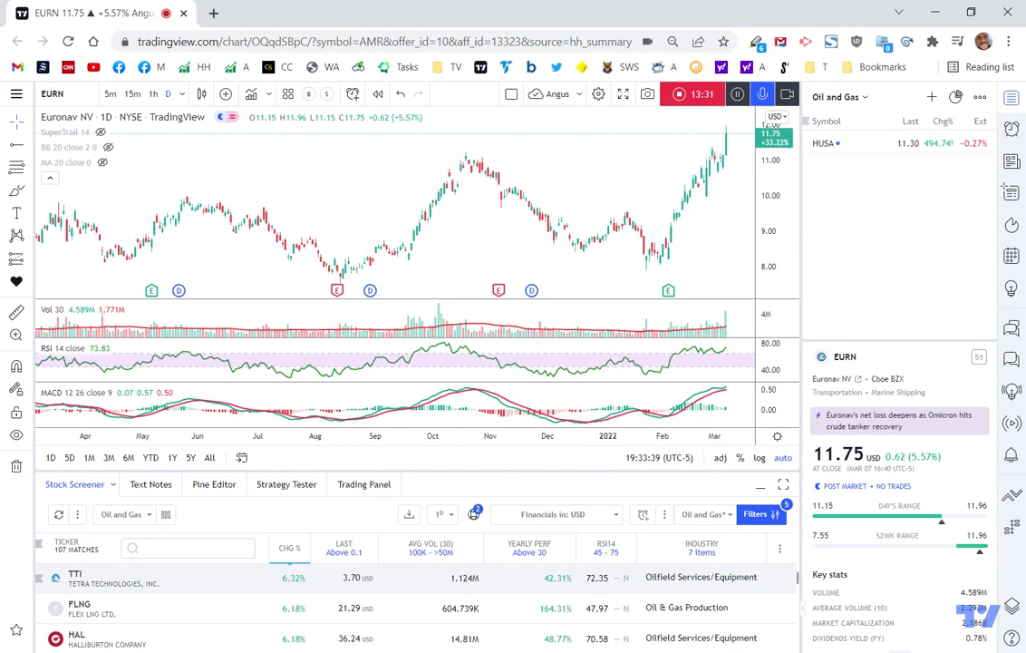
key("Down")
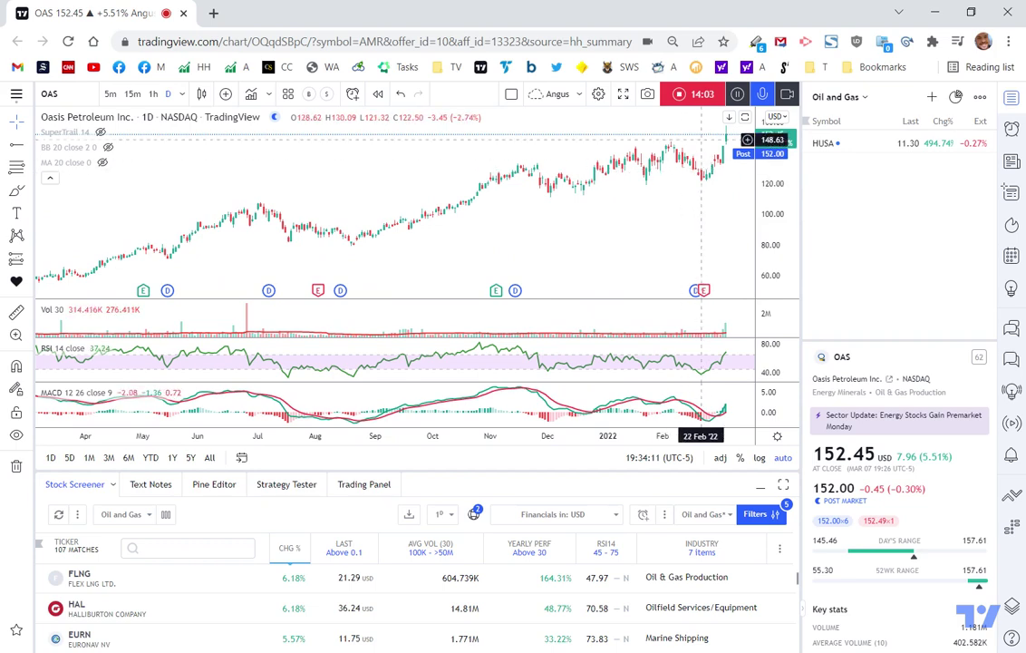
Scroll down the screener and chart Diana Shipping (DSX) and then Suncor (SU)
scroll(697, 309, "up", 5)
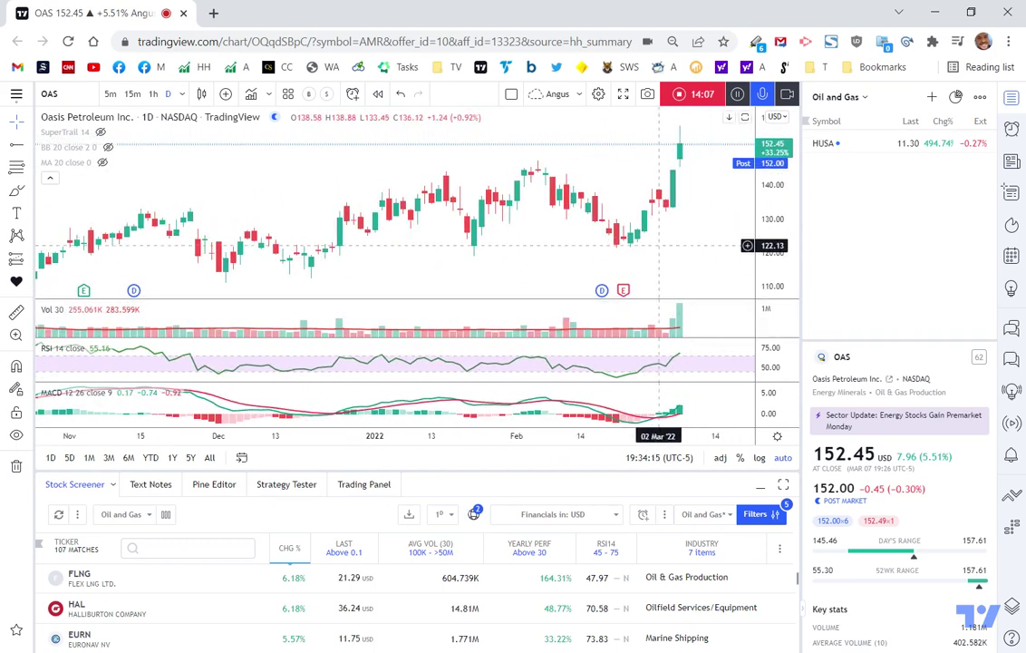
scroll(589, 159, "down", 3)
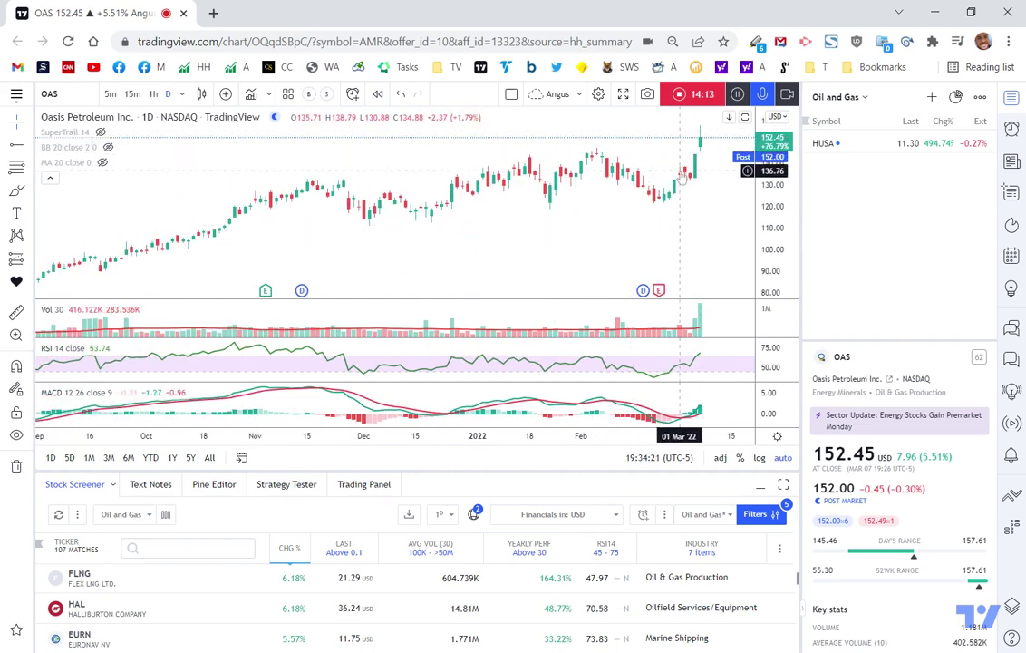
scroll(650, 235, "down", 2)
scroll(650, 235, "down", 2)
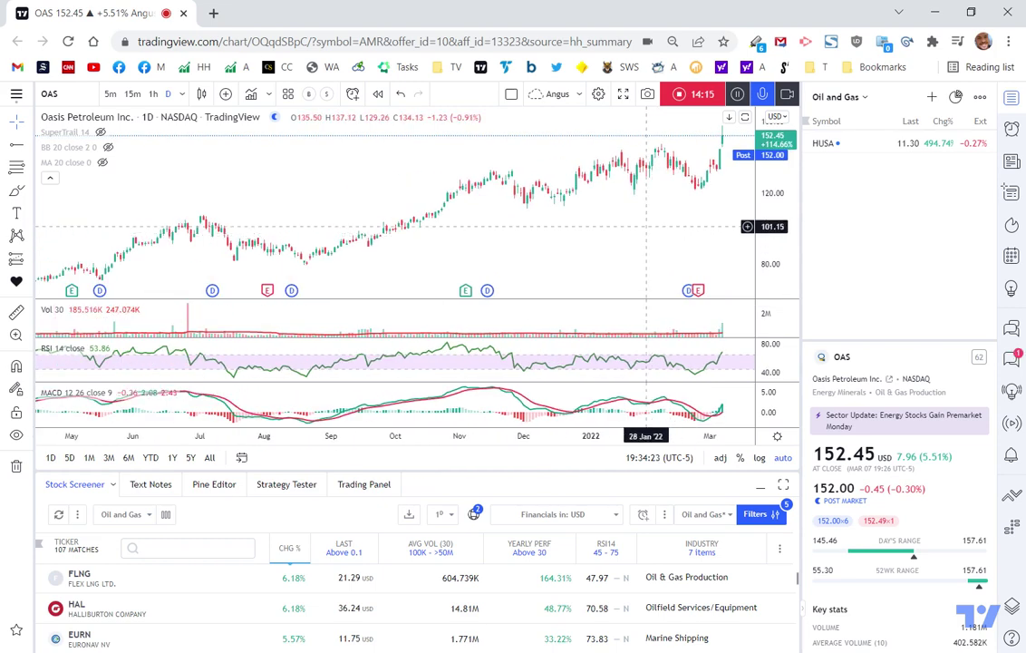
scroll(142, 583, "down", 3)
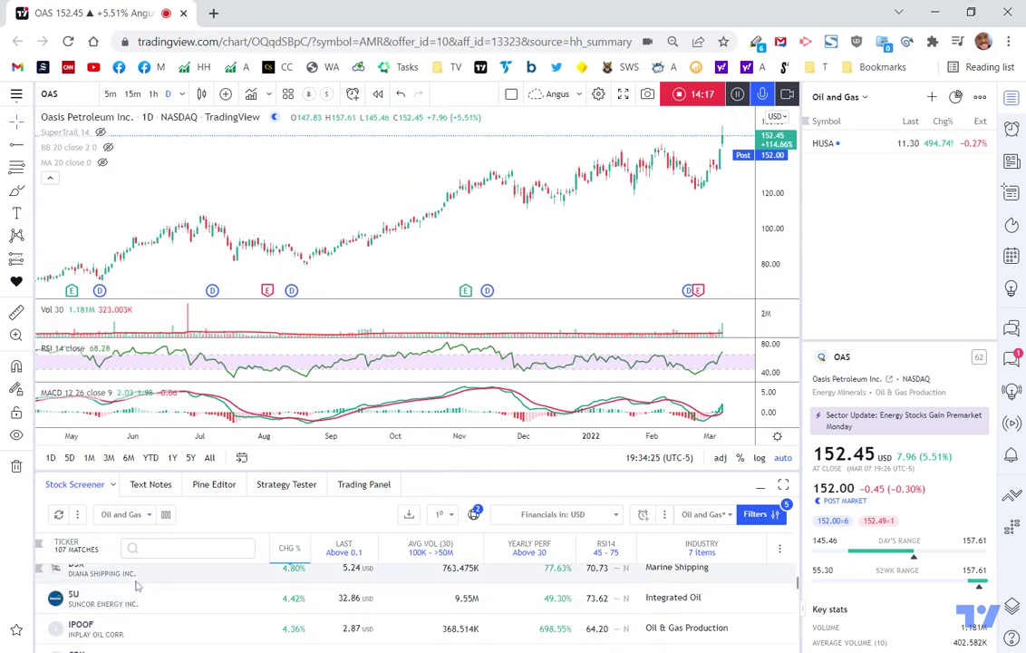
left_click(142, 580)
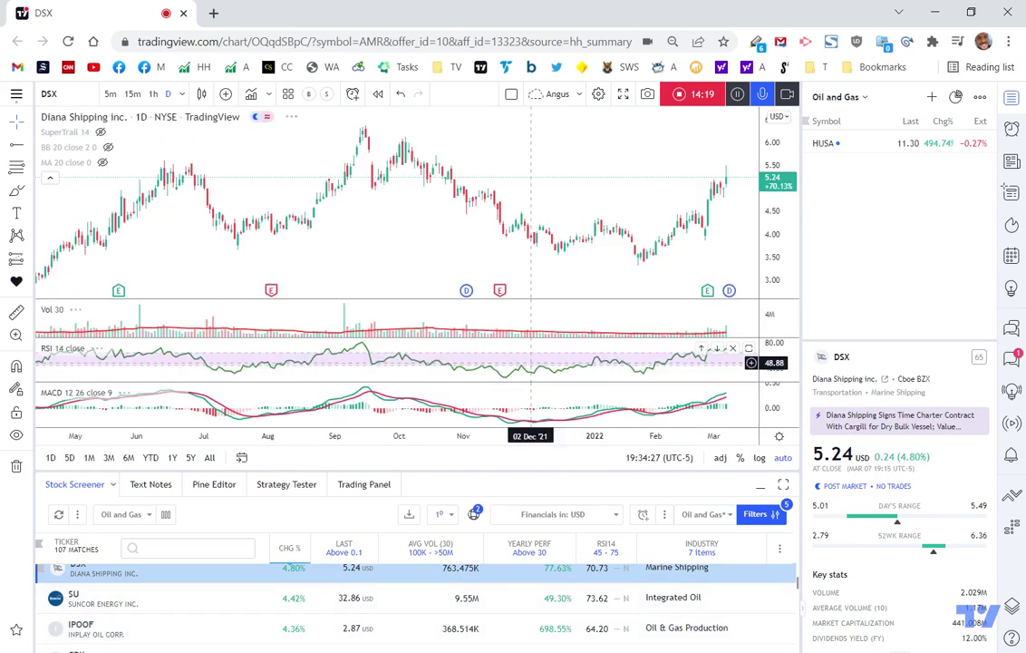
left_click(314, 608)
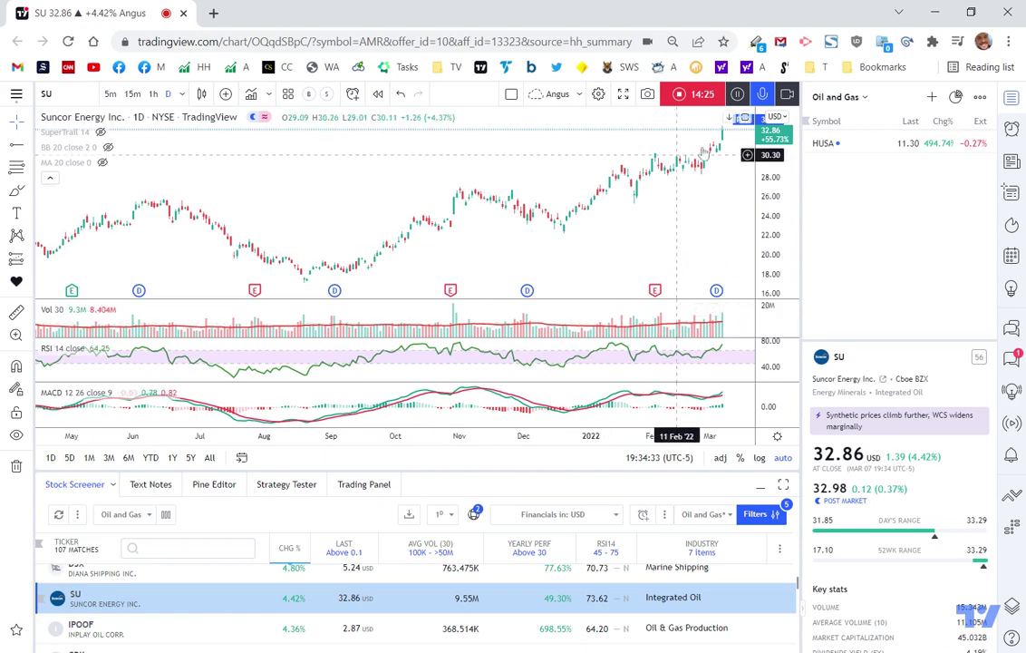
Chart InPlay Oil (IPOOF) and then VOC Energy Trust (VOC)
scroll(711, 208, "up", 1)
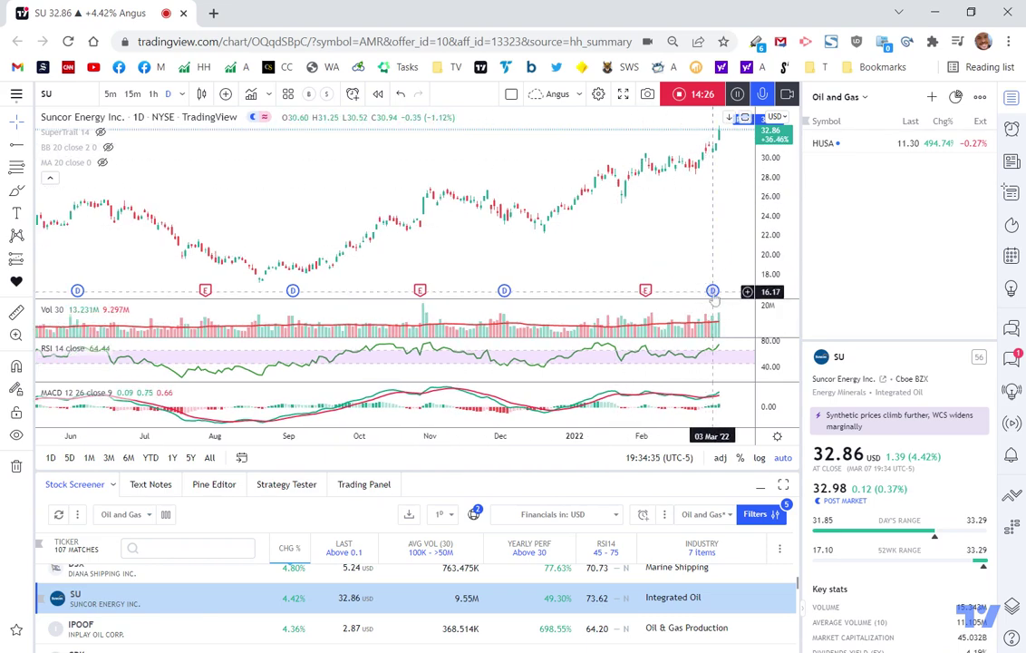
left_click(151, 628)
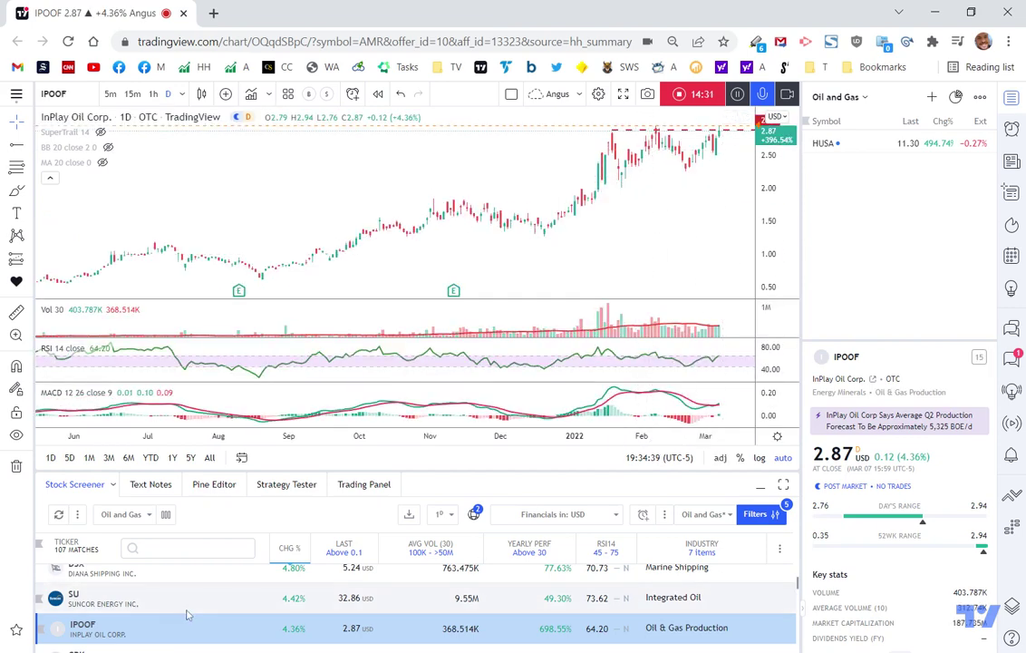
scroll(200, 612, "down", 2)
left_click(208, 587)
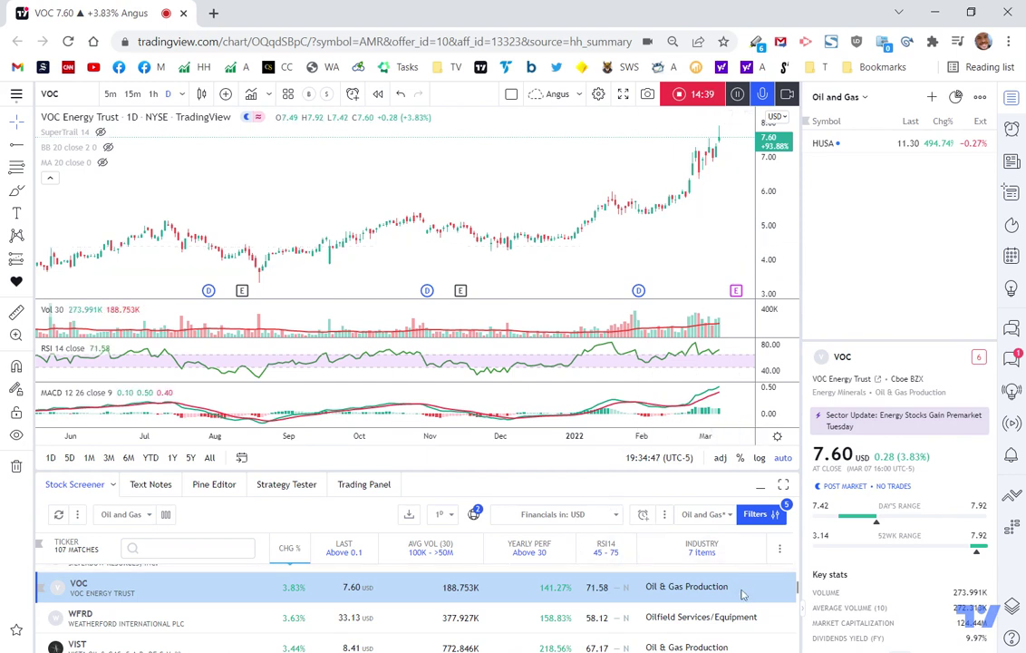
Add an Exchange column to the screener
left_click(779, 548)
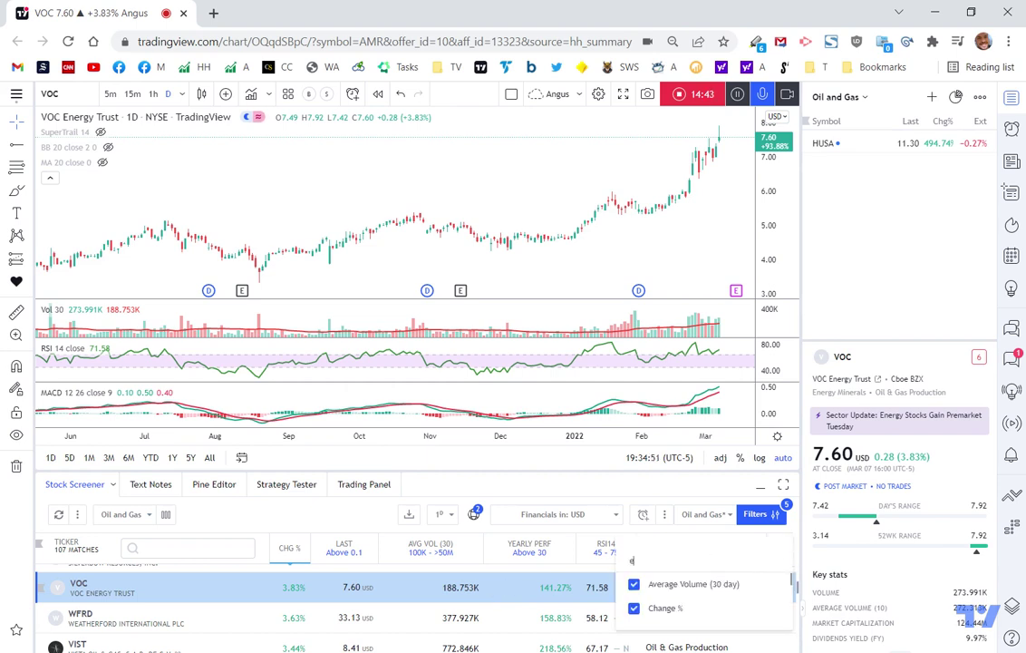
type("exchng")
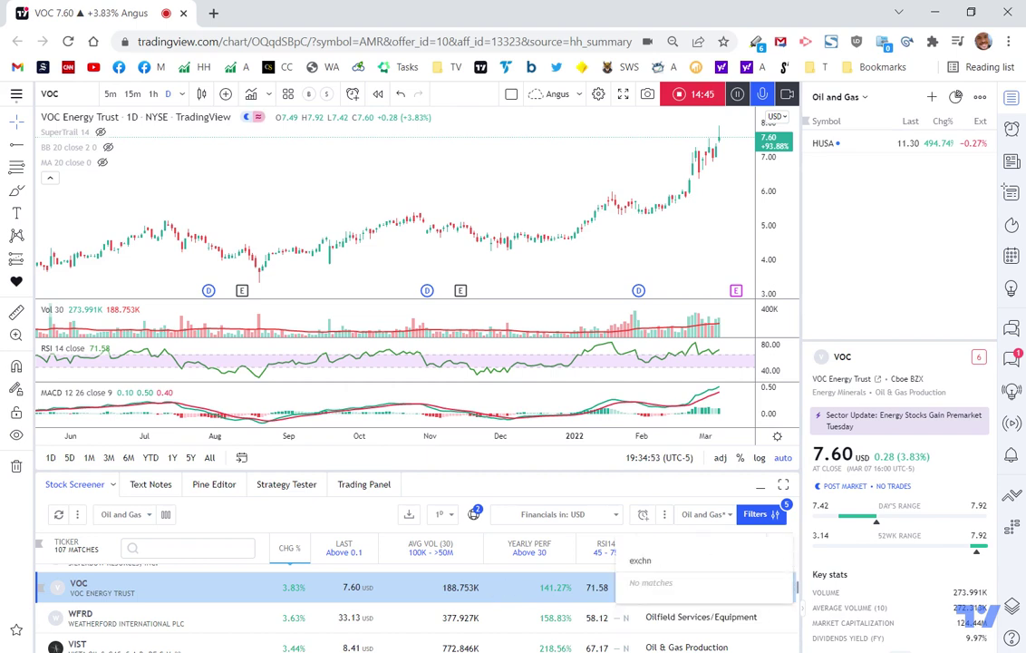
key("BackSpace")
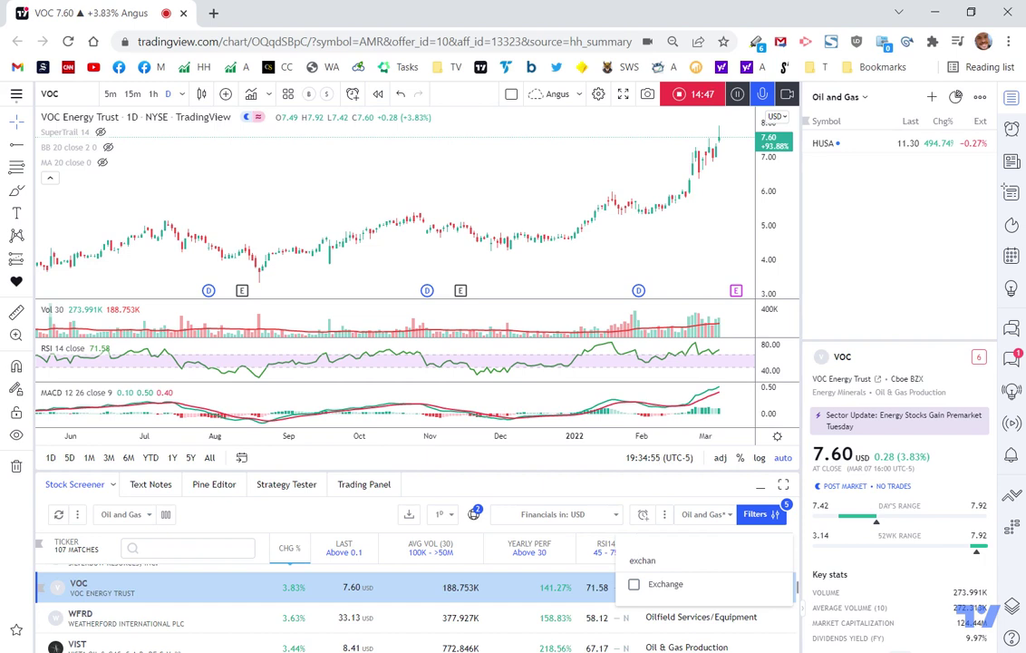
left_click(635, 584)
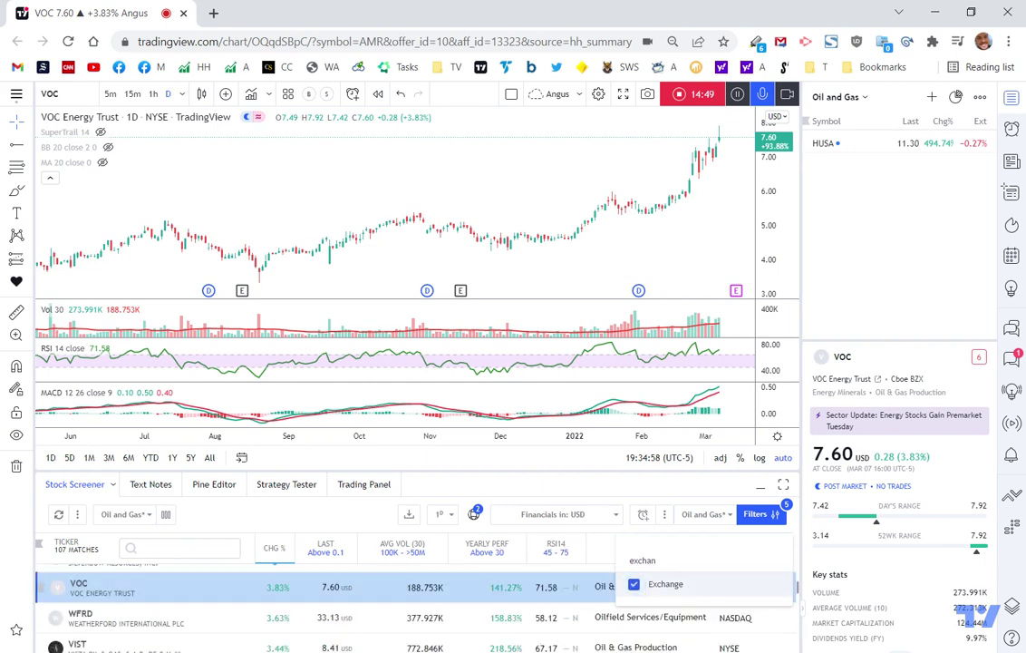
left_click(722, 596)
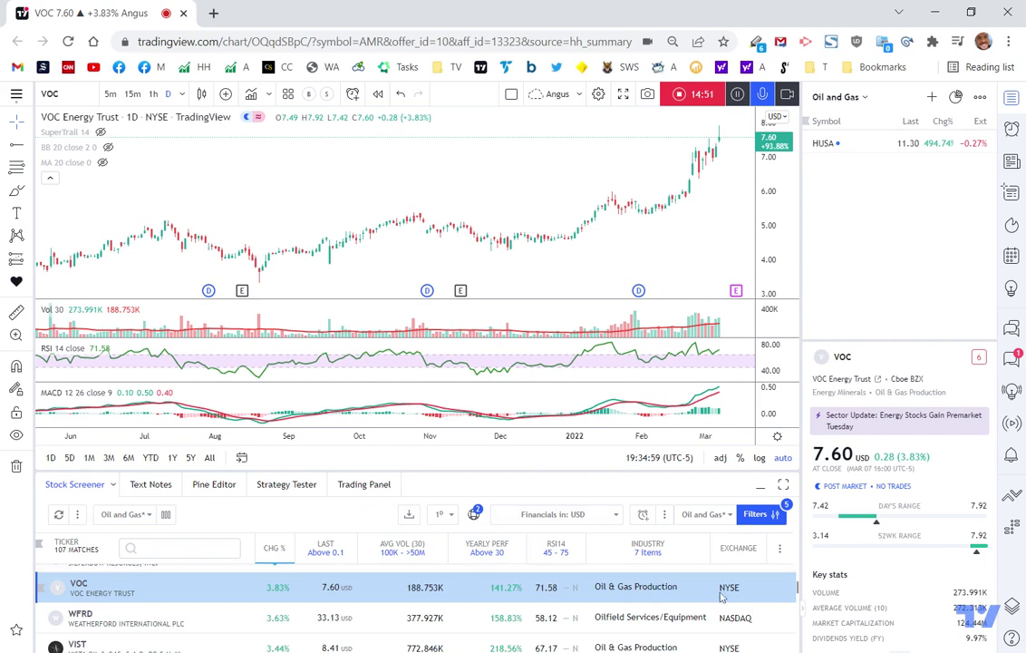
left_click(777, 551)
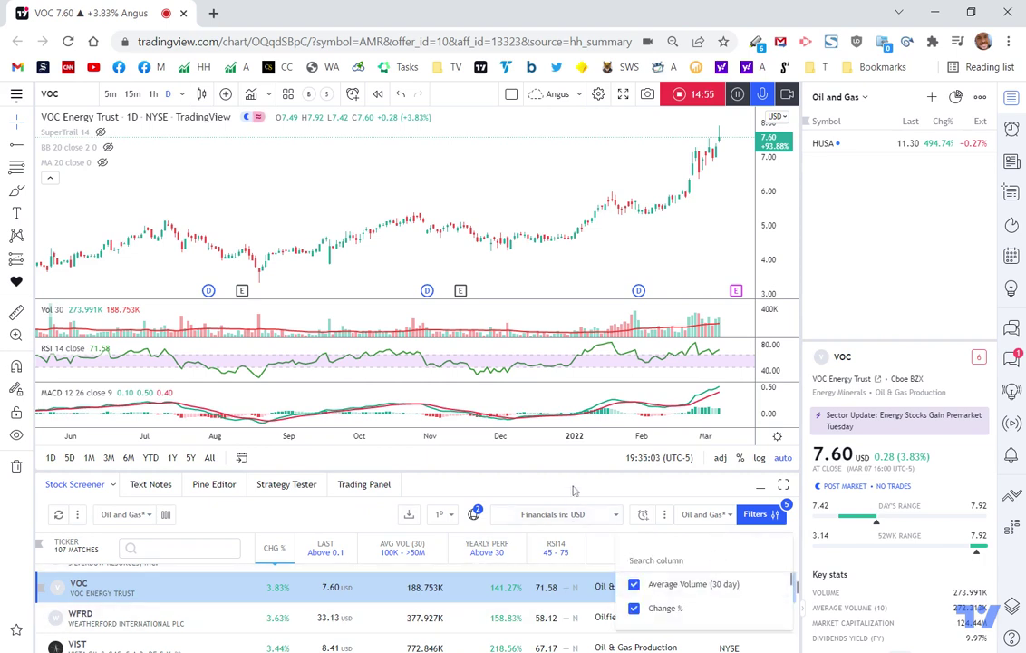
left_click(760, 548)
Filter the Exchange column to include NYSE, NASDAQ and NYSE ARCA
left_click_drag(760, 549, 585, 562)
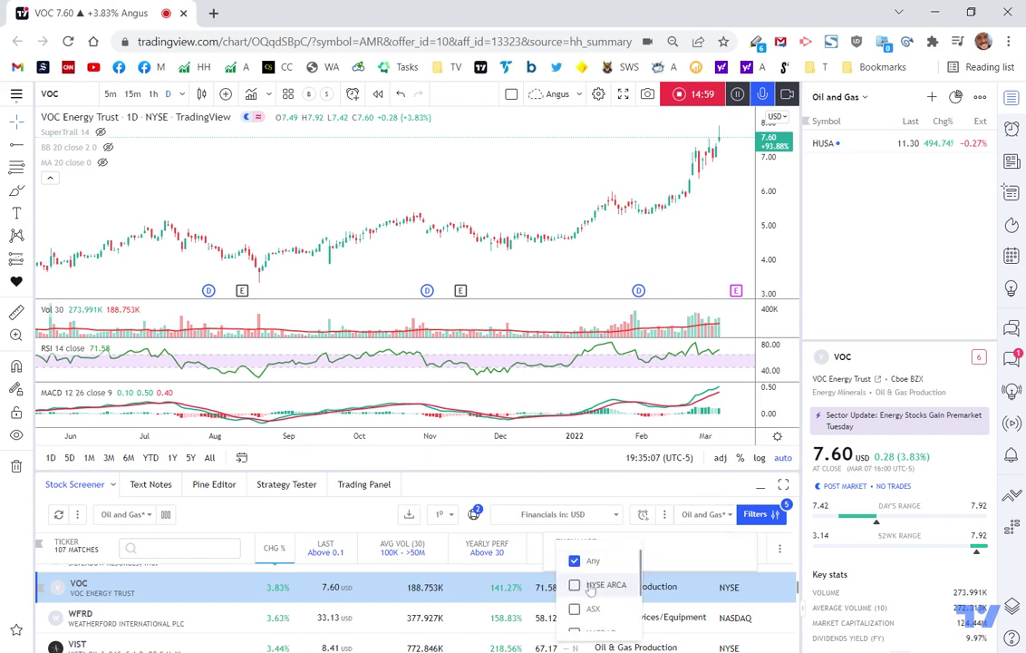
scroll(605, 598, "down", 2)
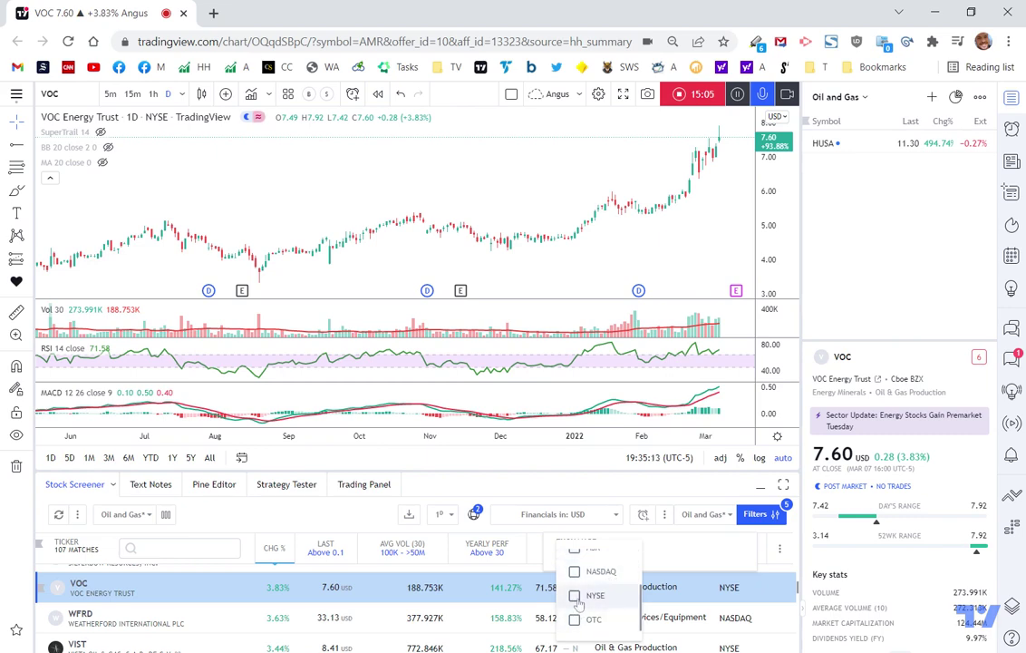
left_click(589, 595)
left_click(576, 572)
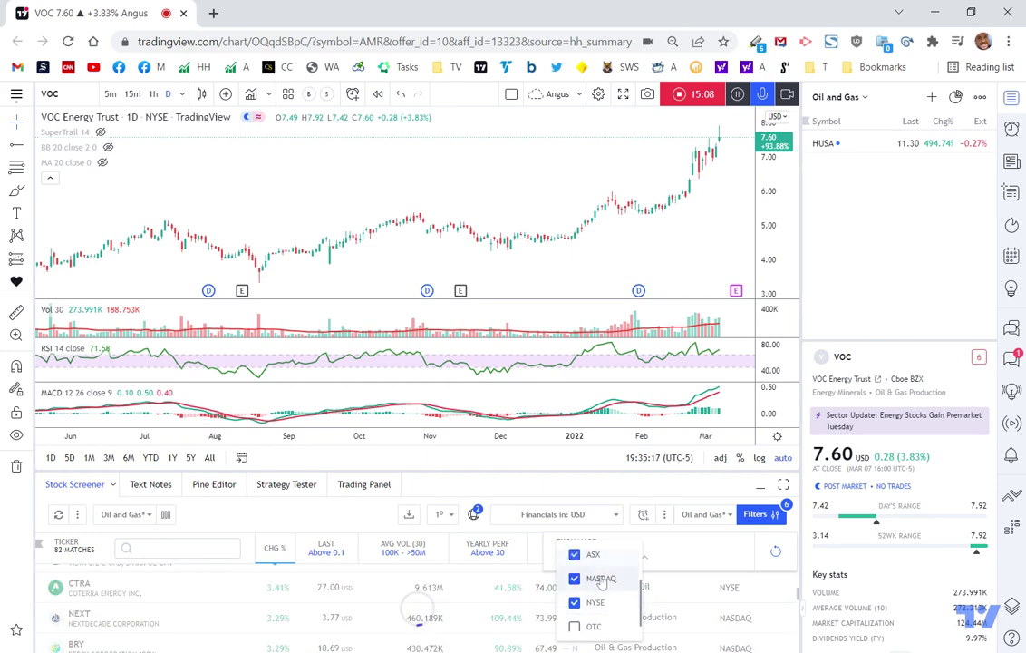
scroll(580, 571, "up", 2)
left_click(598, 584)
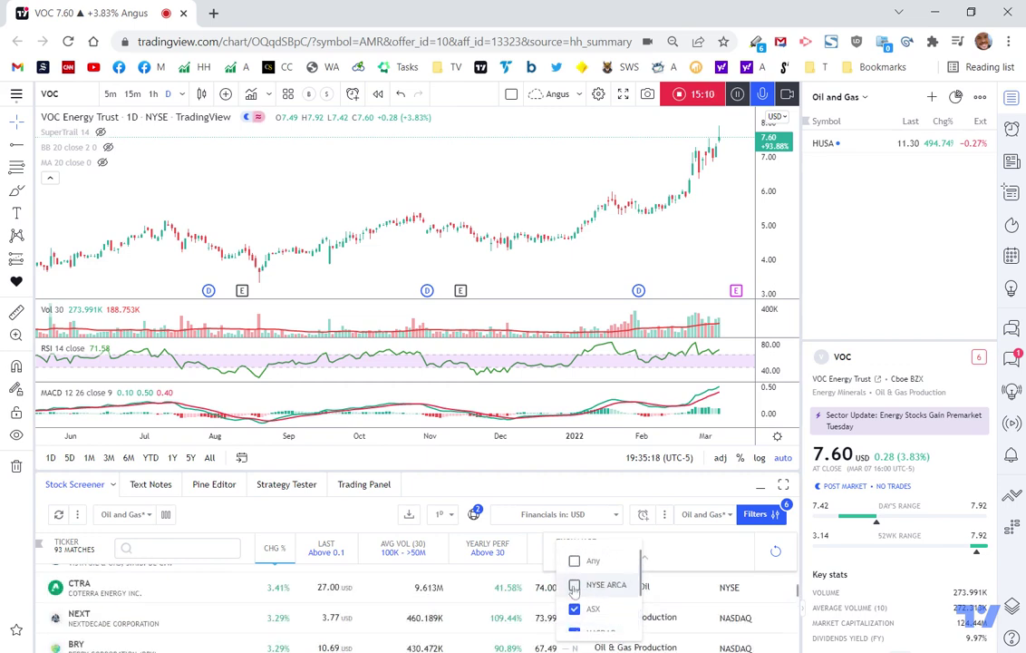
left_click(512, 495)
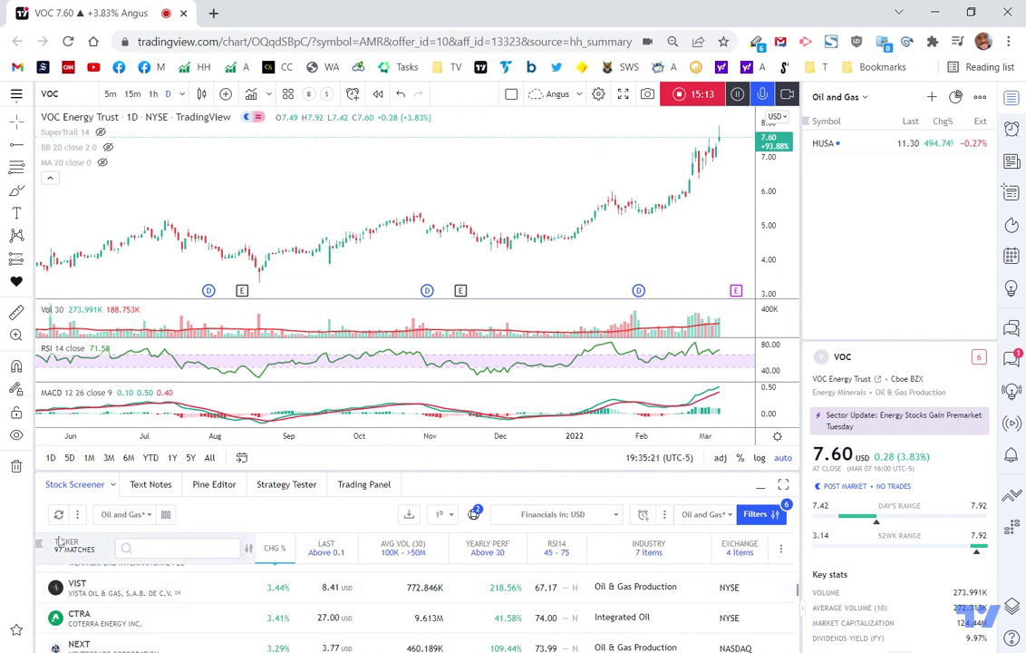
Set the Change % filter to keep only values above a threshold
left_click(287, 555)
left_click(241, 556)
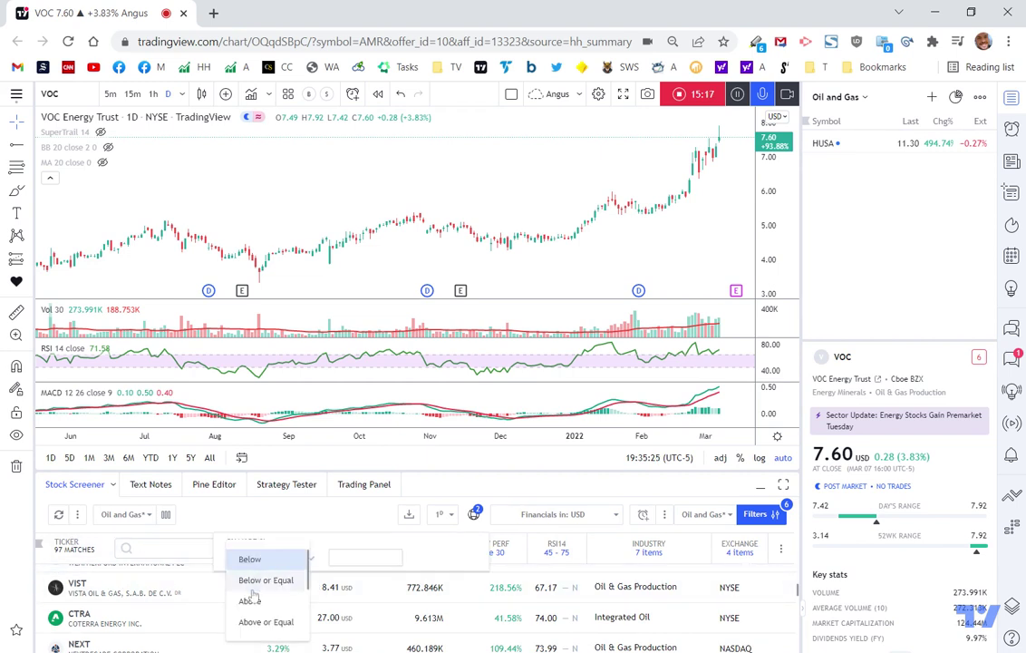
left_click(245, 600)
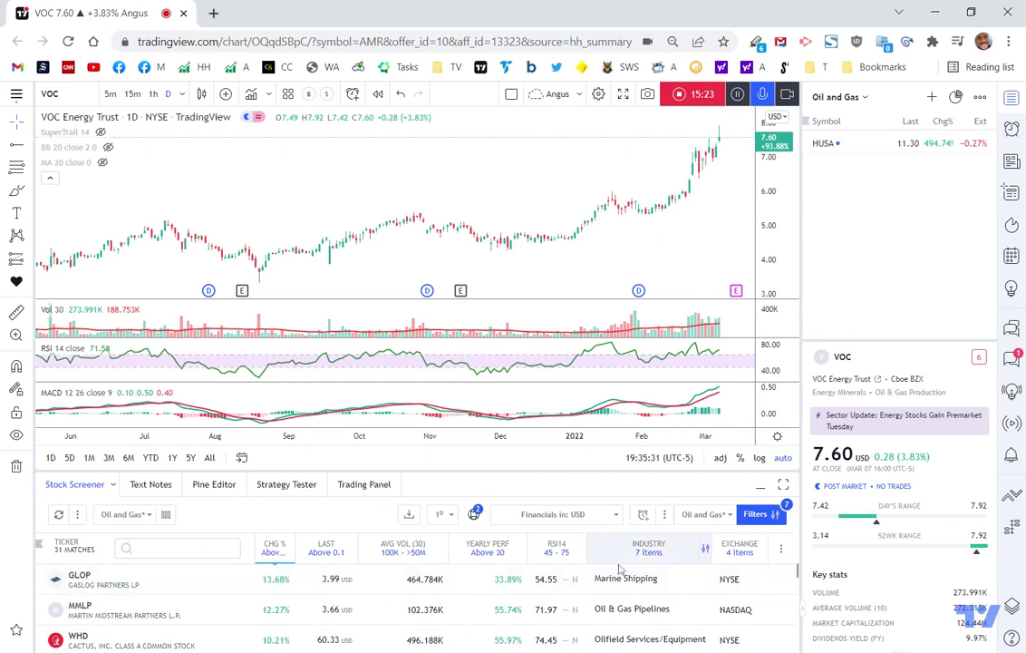
Sort by yearly performance and add NRT to the Oil and Gas watchlist
left_click(496, 559)
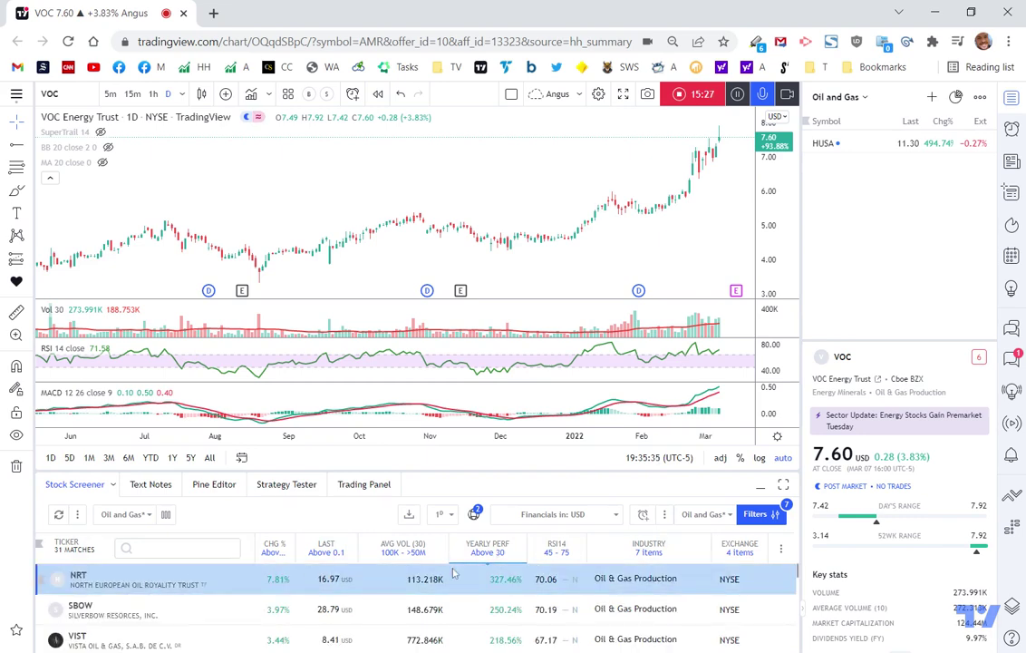
left_click(143, 584)
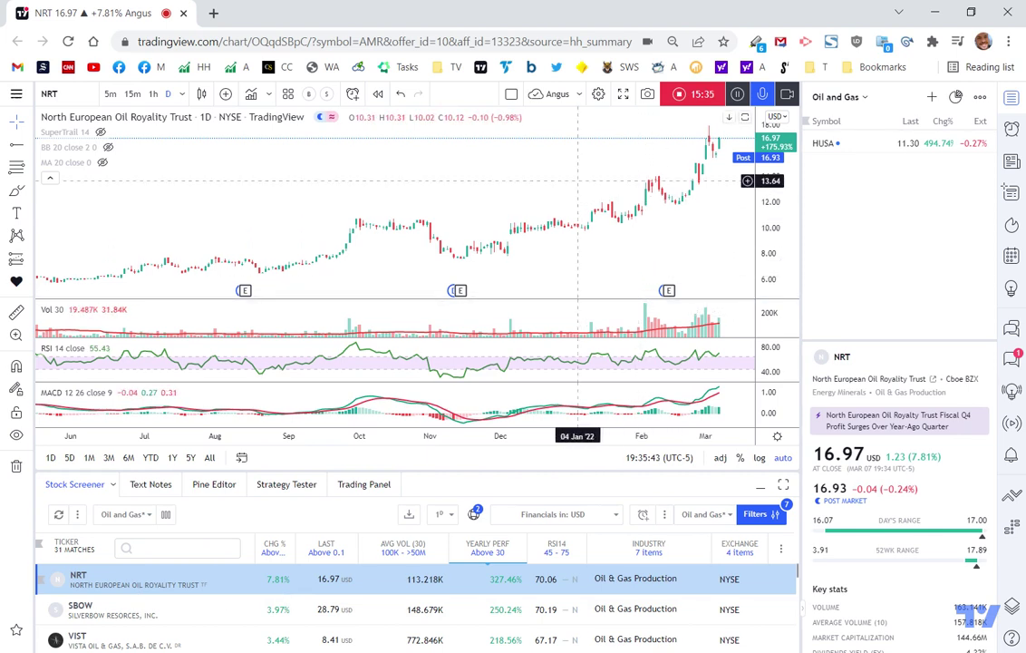
key("alt+w")
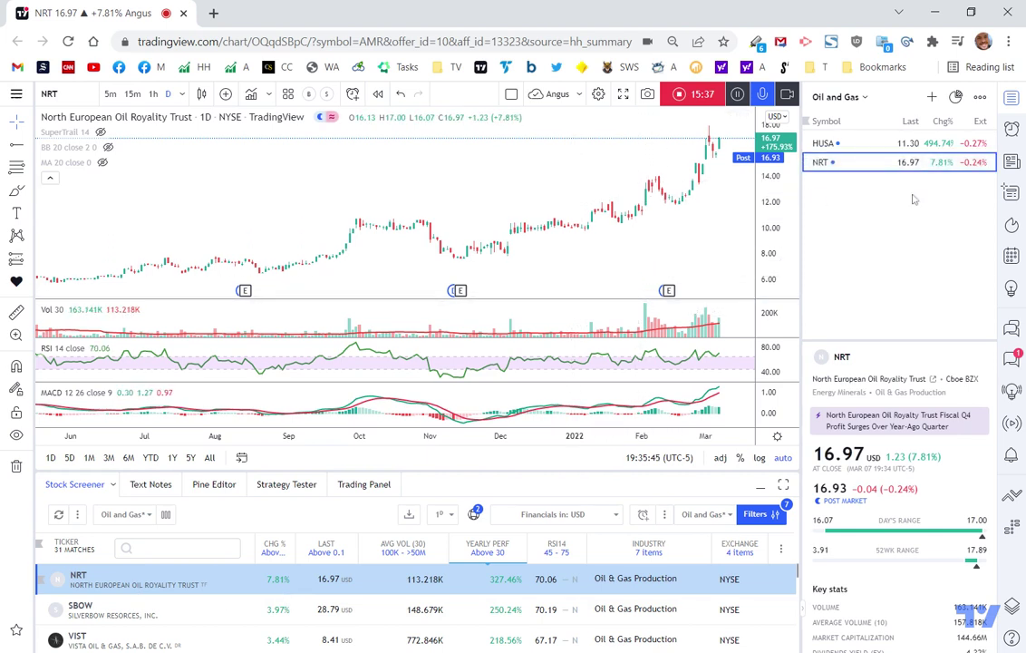